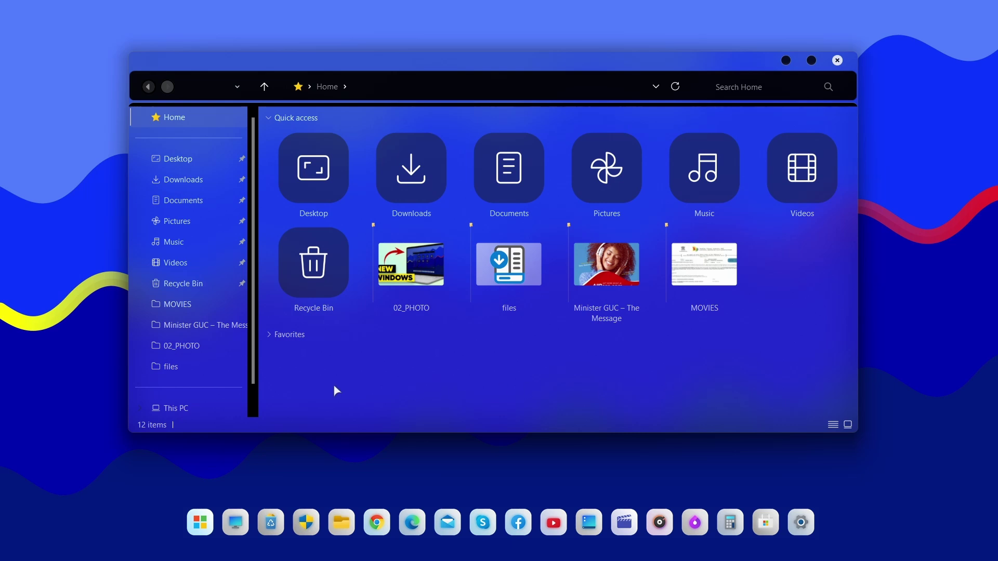
- Browse This PC and the Local Disk contents in the themed file explorer, then close the window
{"action": "scroll", "coordinate": [202, 161], "scroll_direction": "down", "scroll_amount": 1}
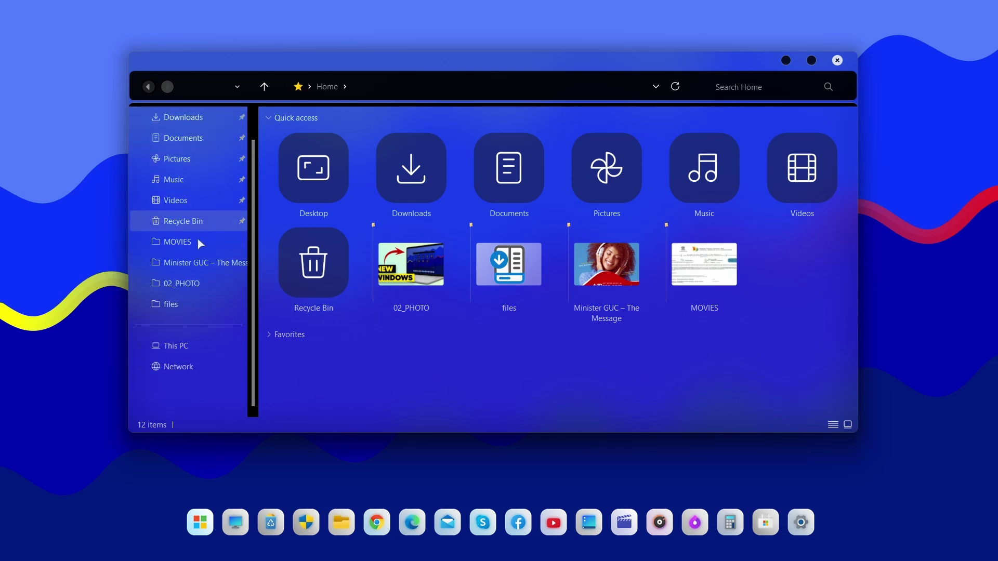
{"action": "left_click", "coordinate": [173, 356]}
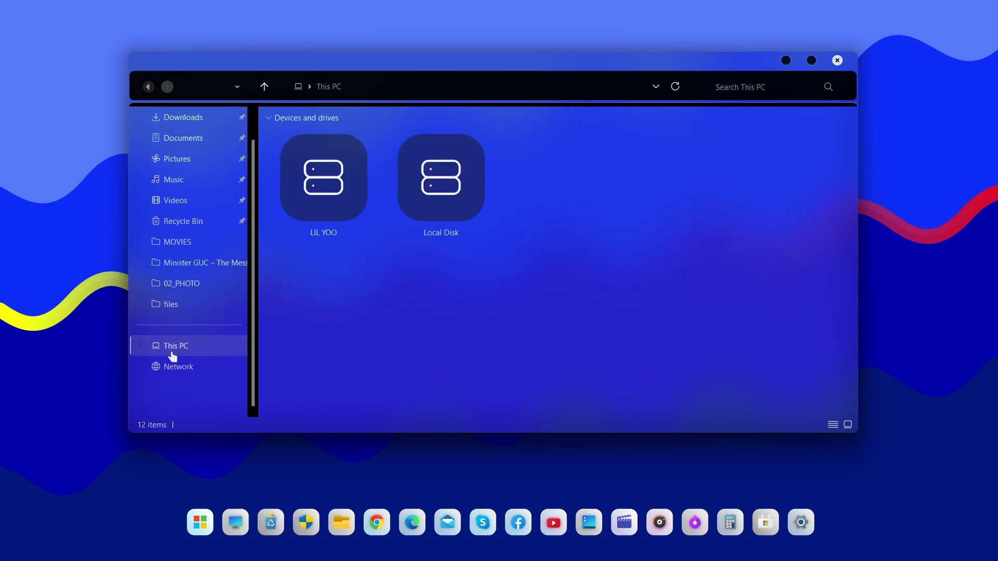
{"action": "left_click", "coordinate": [141, 345]}
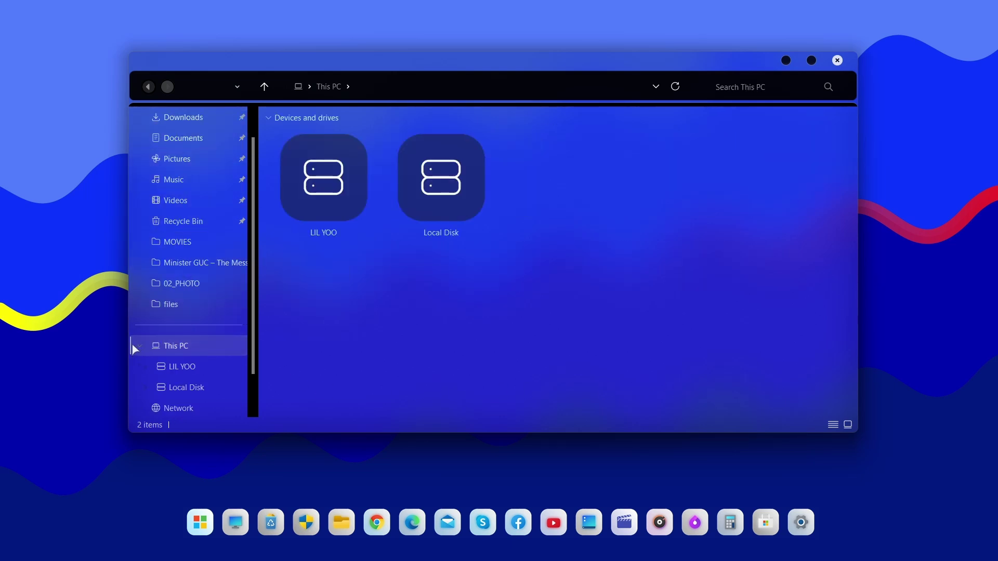
{"action": "left_click", "coordinate": [173, 390]}
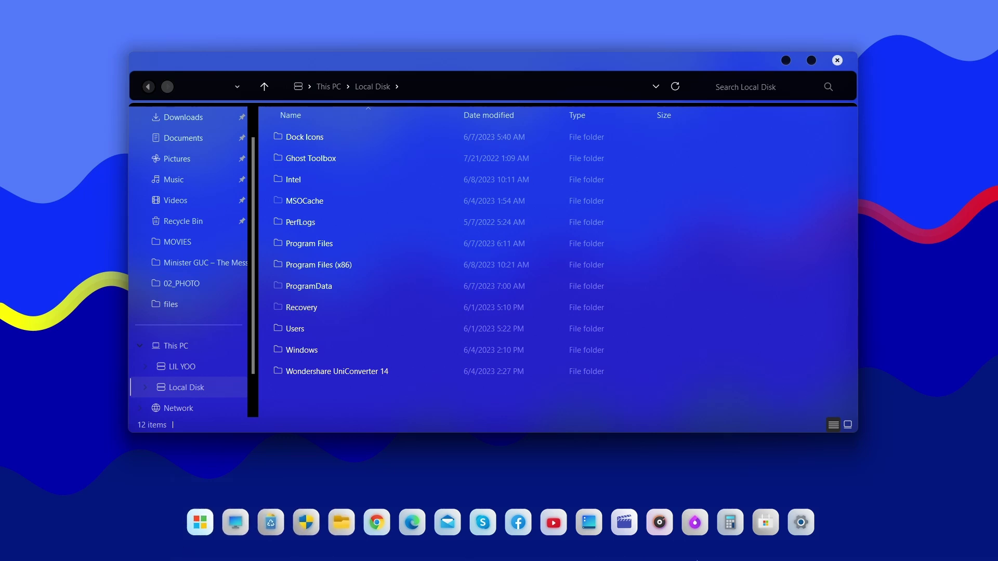
{"action": "left_click", "coordinate": [837, 61]}
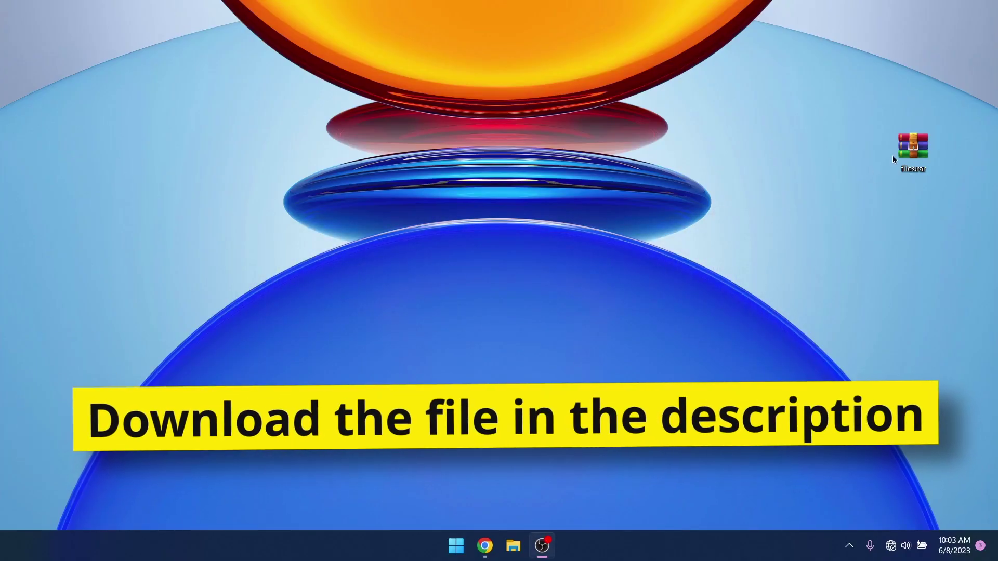
- Extract files.rar into its own "files" folder with WinRAR and move that folder toward the upper middle of the desktop
{"action": "right_click", "coordinate": [911, 144]}
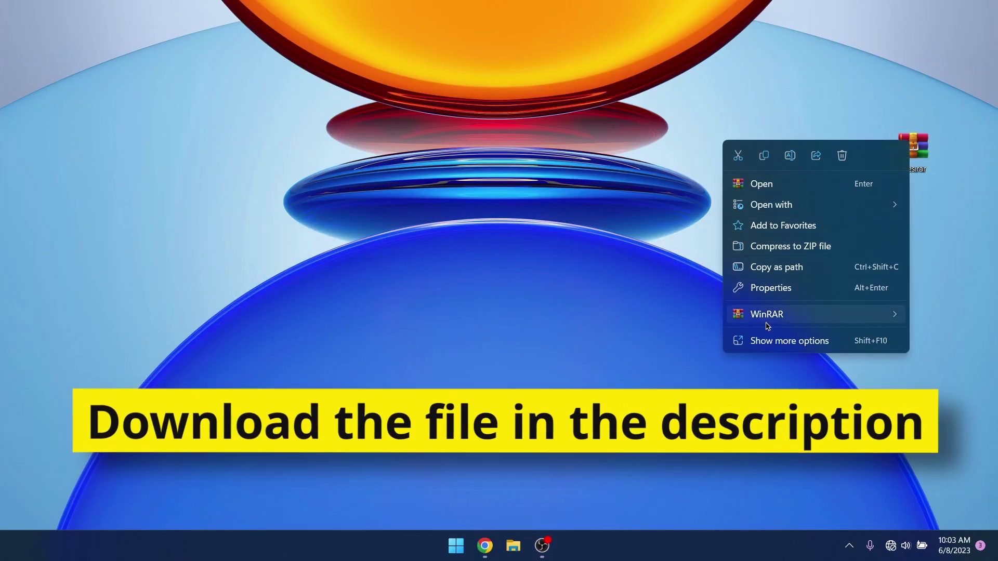
{"action": "mouse_move", "coordinate": [749, 316]}
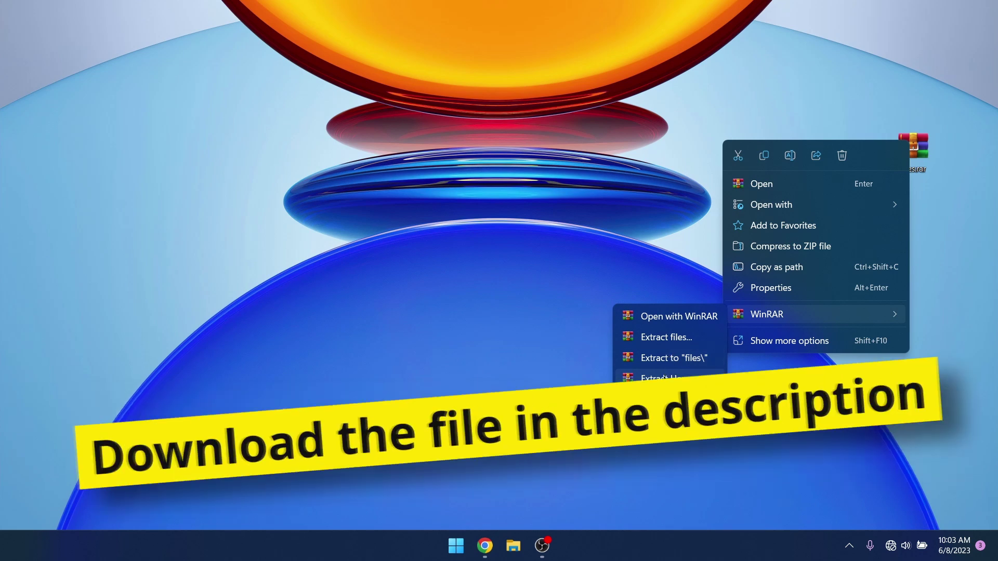
{"action": "left_click", "coordinate": [669, 357]}
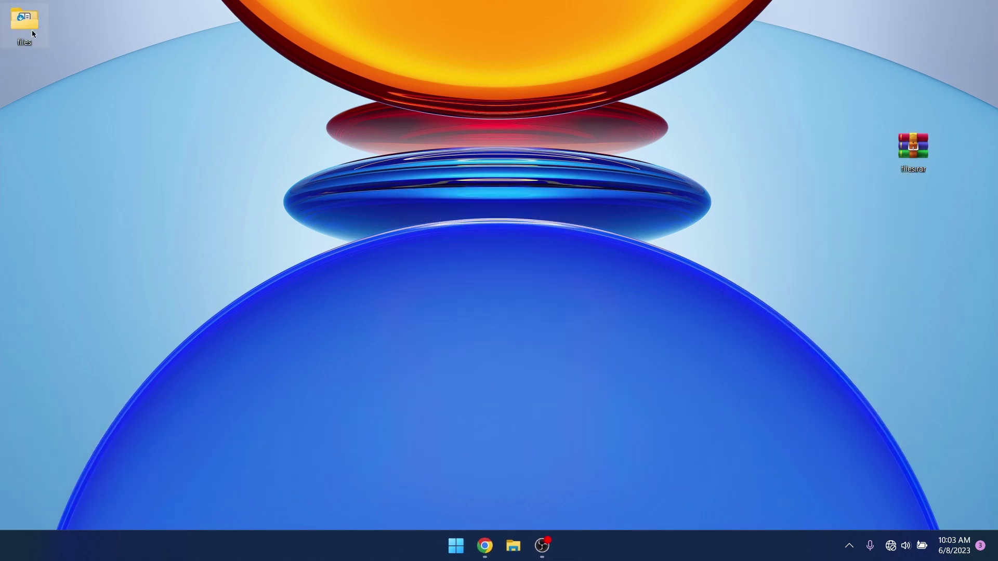
{"action": "left_click_drag", "start_coordinate": [32, 30], "coordinate": [435, 148]}
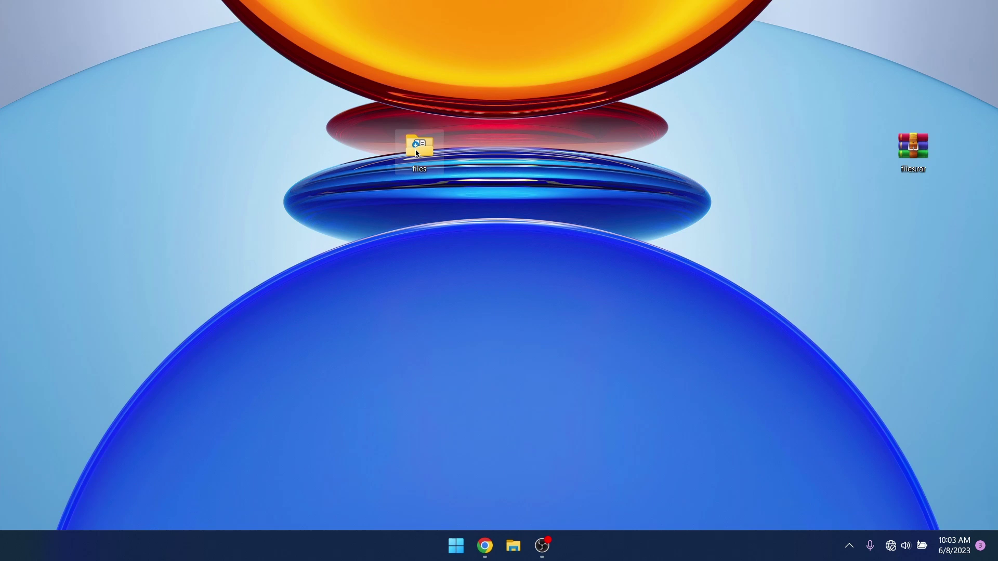
- Open the extracted "files" folder on the desktop and look over its contents
{"action": "double_click", "coordinate": [417, 153]}
{"action": "left_click_drag", "start_coordinate": [341, 414], "coordinate": [360, 213]}
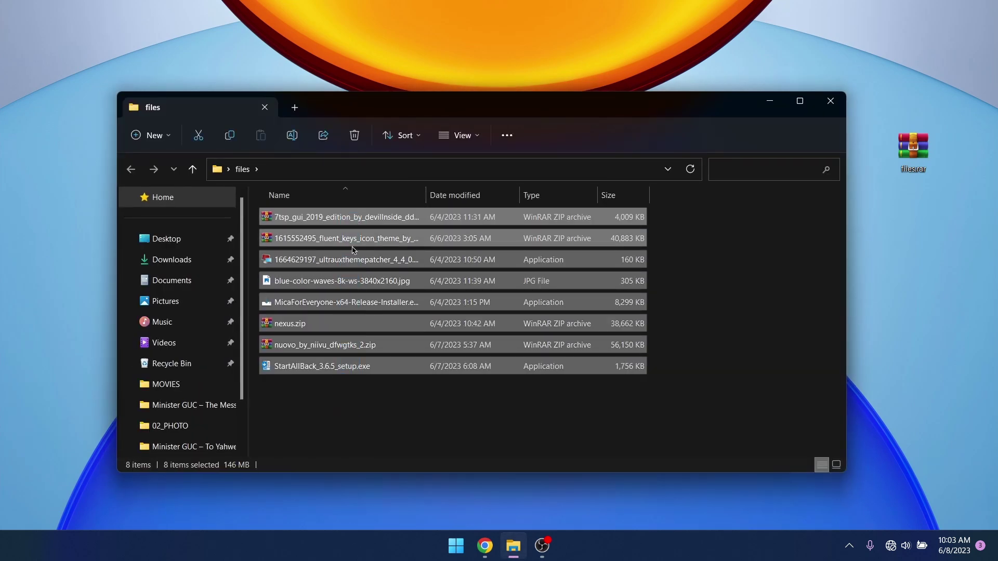
{"action": "left_click", "coordinate": [331, 412]}
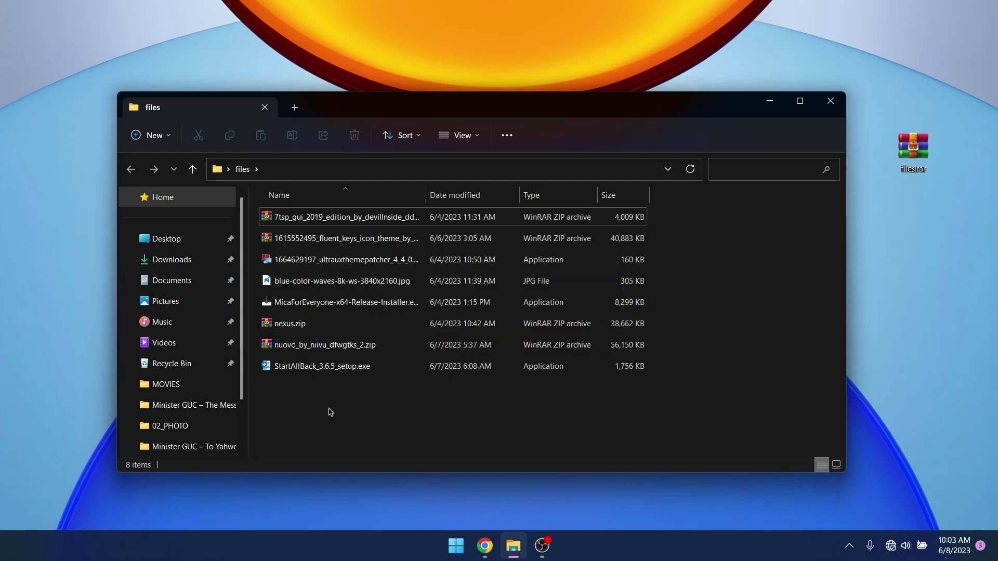
- Run the ultrauxthemepatcher installer, accept its license terms and complete the UltraUXThemePatcher 4.4.0 setup without the PayPal donation
{"action": "left_click", "coordinate": [353, 267]}
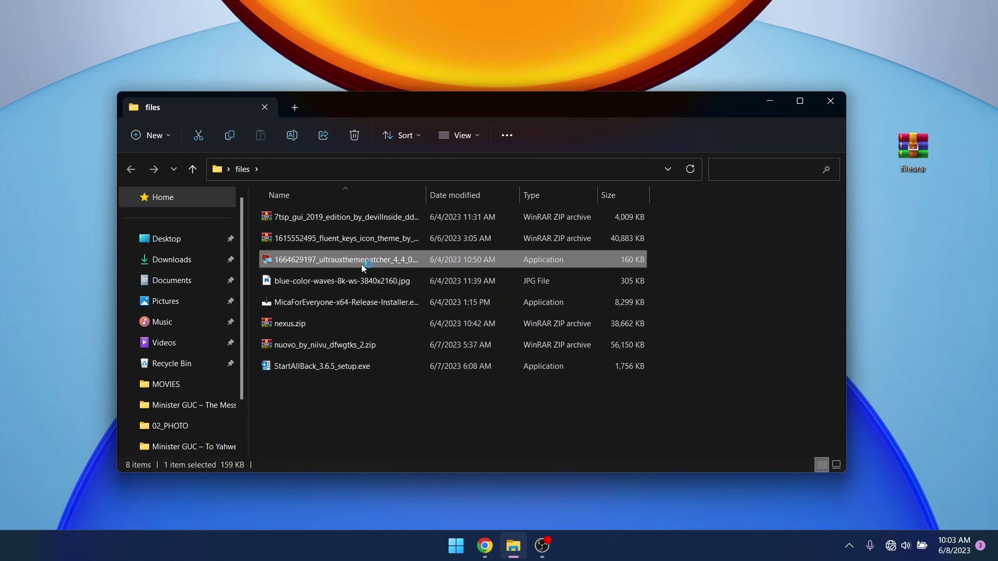
{"action": "left_click", "coordinate": [586, 375]}
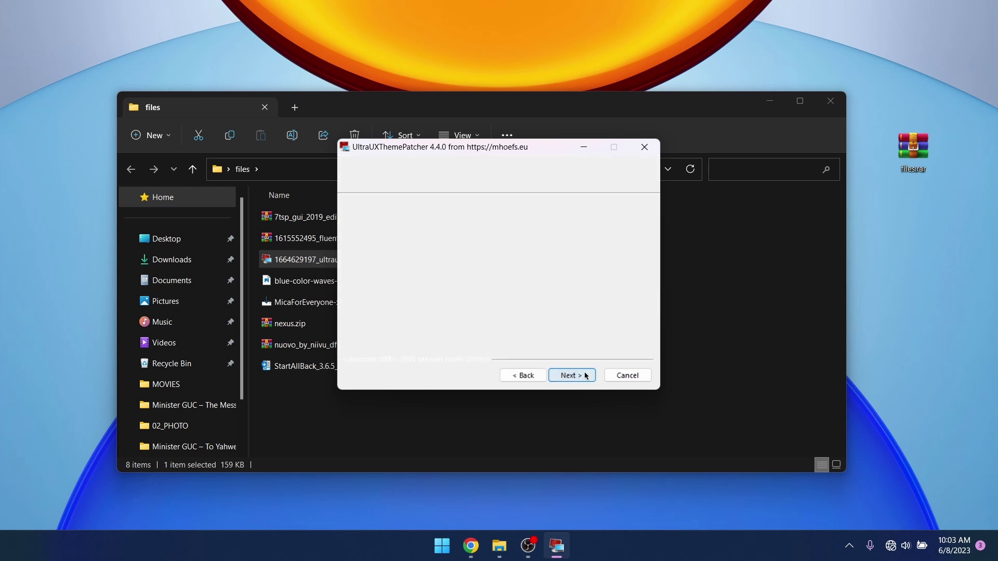
{"action": "left_click", "coordinate": [490, 348]}
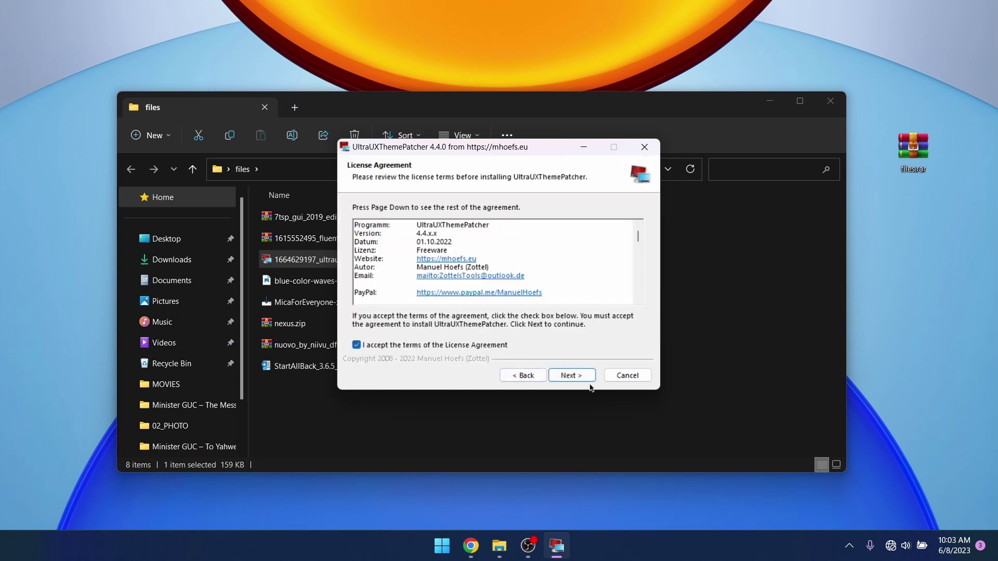
{"action": "left_click", "coordinate": [581, 377]}
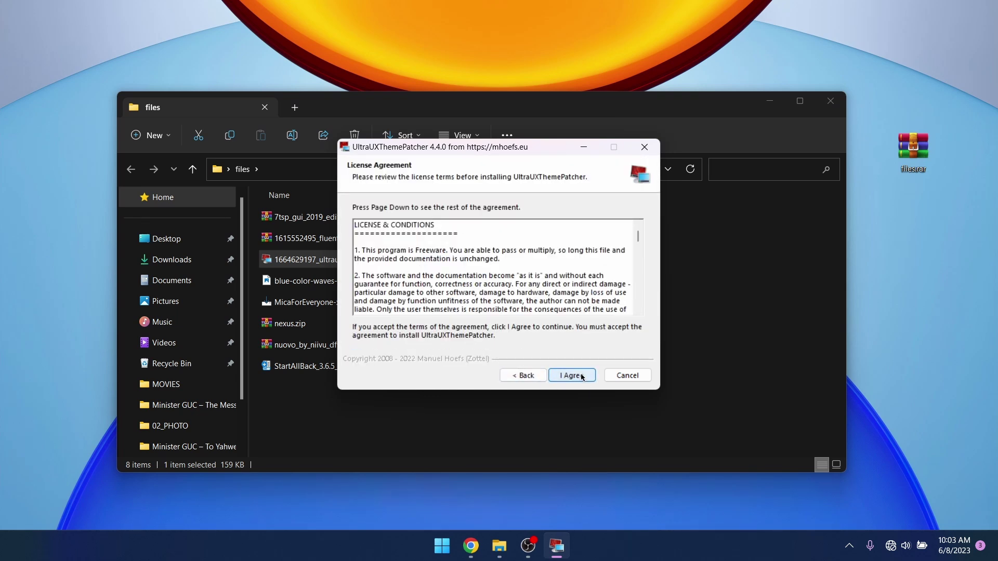
{"action": "left_click", "coordinate": [582, 377]}
{"action": "left_click", "coordinate": [582, 377]}
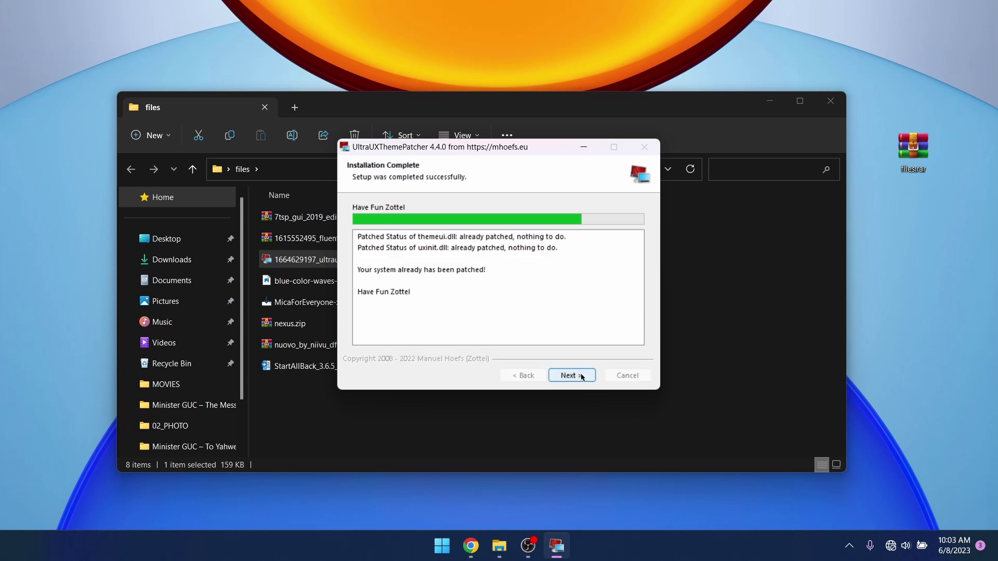
{"action": "left_click", "coordinate": [582, 377]}
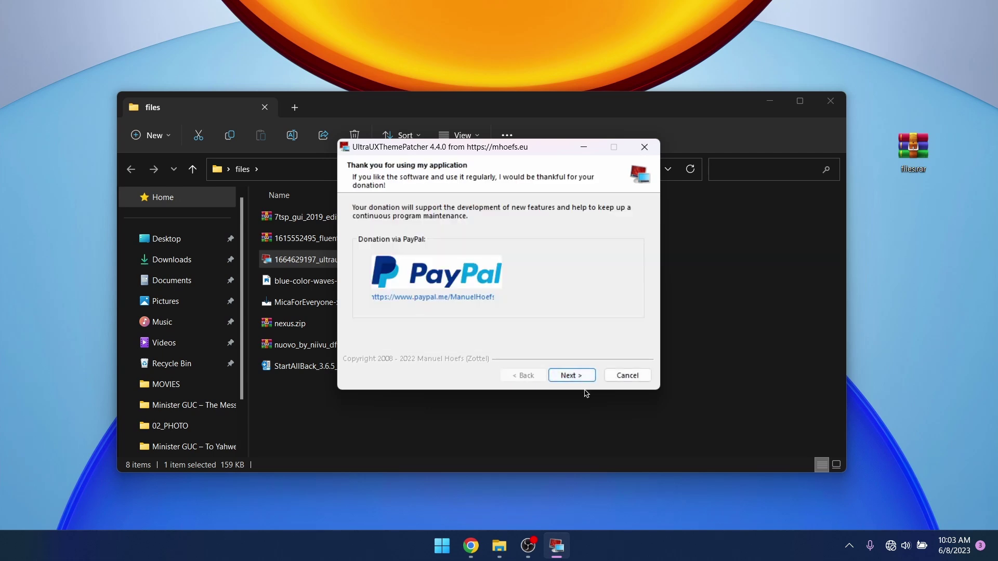
{"action": "left_click", "coordinate": [583, 377]}
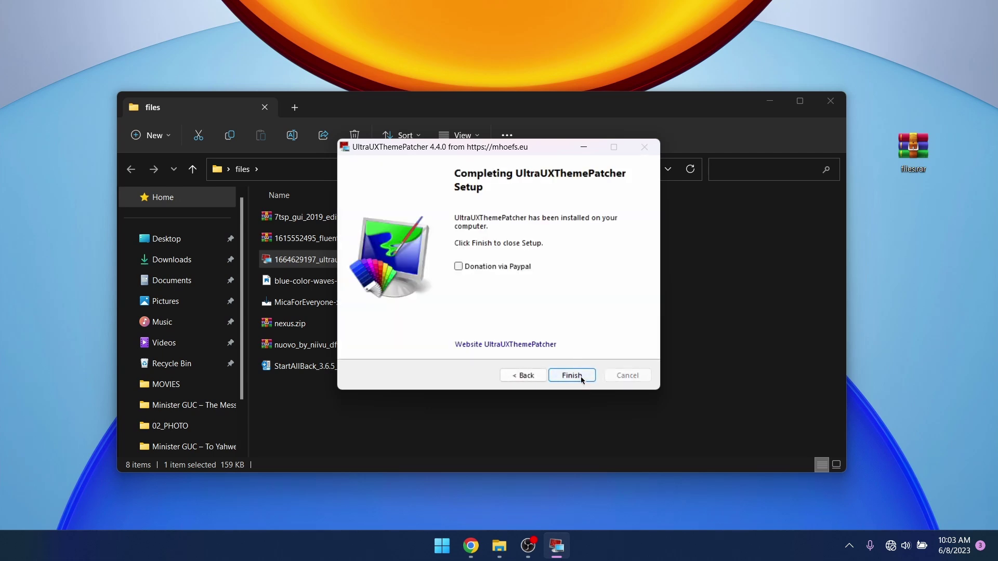
{"action": "left_click", "coordinate": [582, 380]}
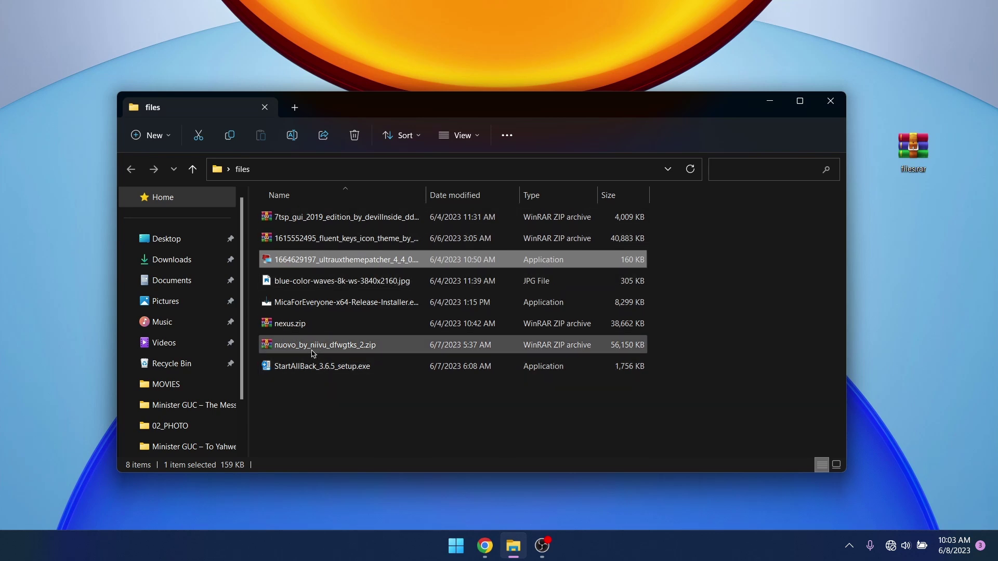
- Extract the 7tsp GUI 2019 edition archive with WinRAR into the folder "7tsp_gui_2019_edition_by_devilInside_ddb5026"
{"action": "left_click", "coordinate": [363, 218]}
{"action": "right_click", "coordinate": [382, 219]}
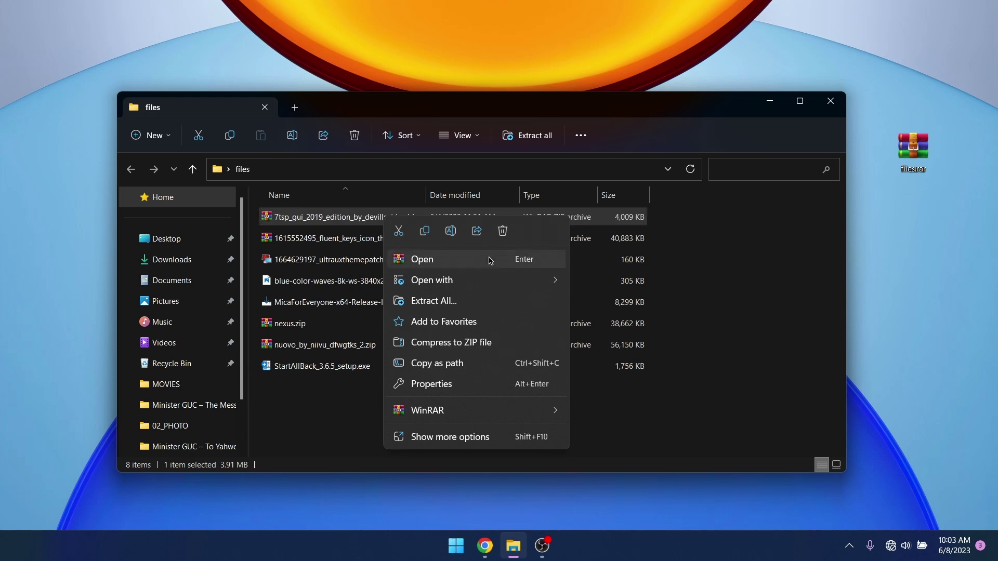
{"action": "mouse_move", "coordinate": [510, 414]}
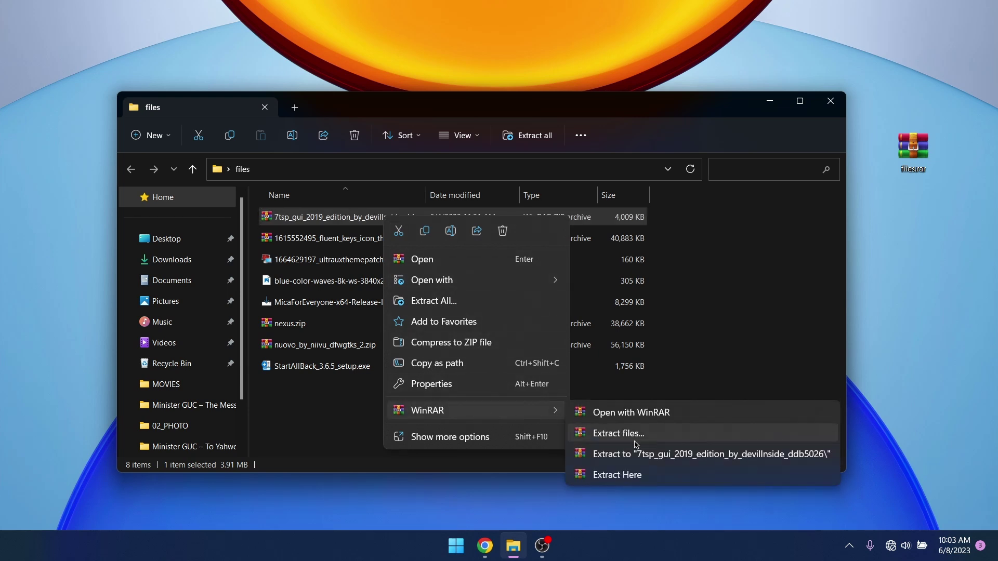
{"action": "left_click", "coordinate": [650, 460]}
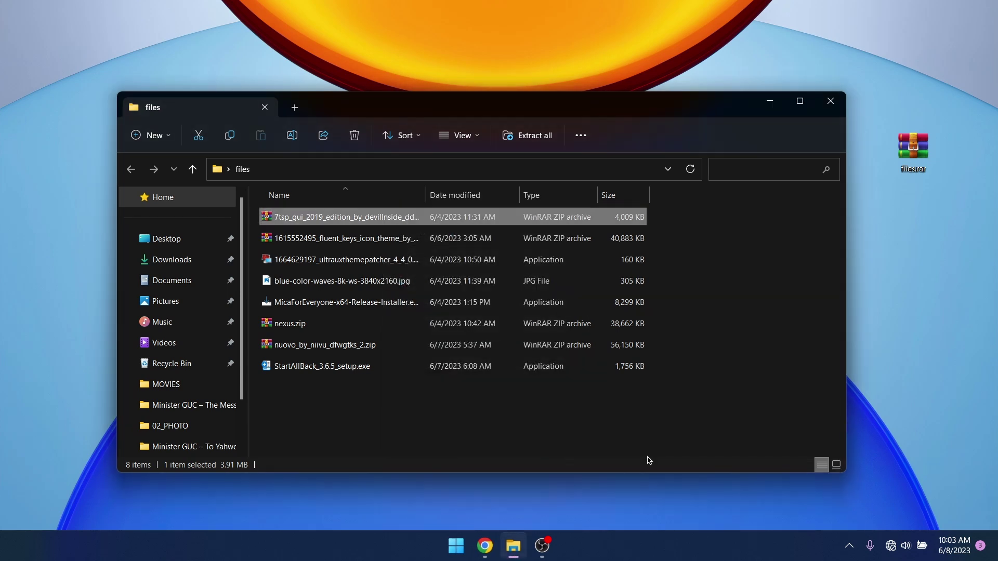
{"action": "left_click", "coordinate": [396, 261]}
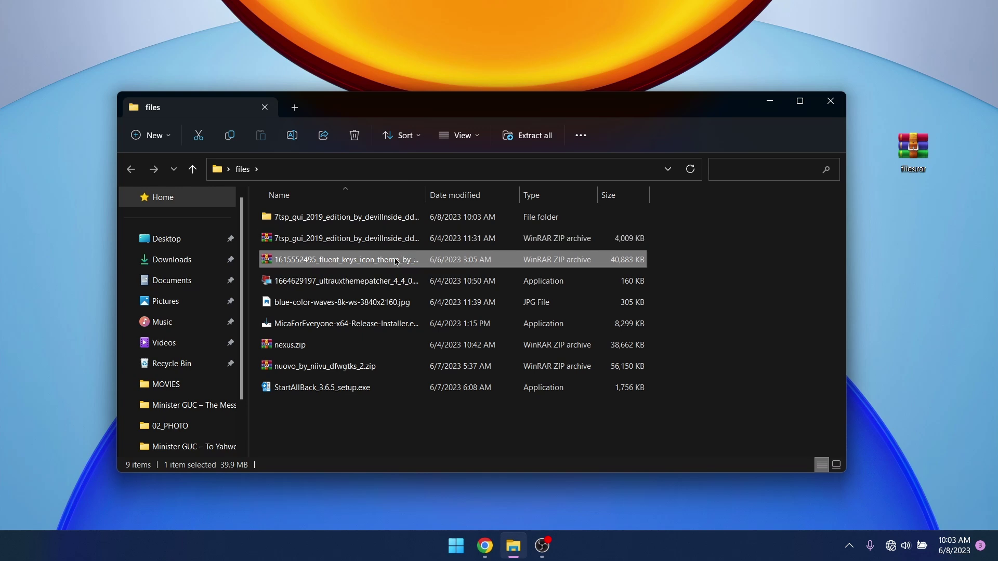
{"action": "right_click", "coordinate": [396, 261]}
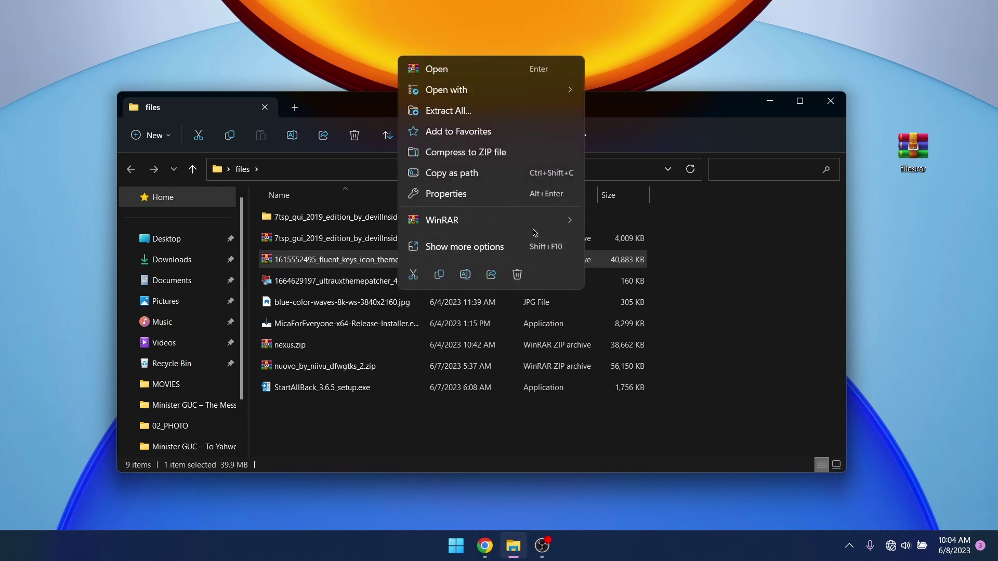
{"action": "mouse_move", "coordinate": [555, 228]}
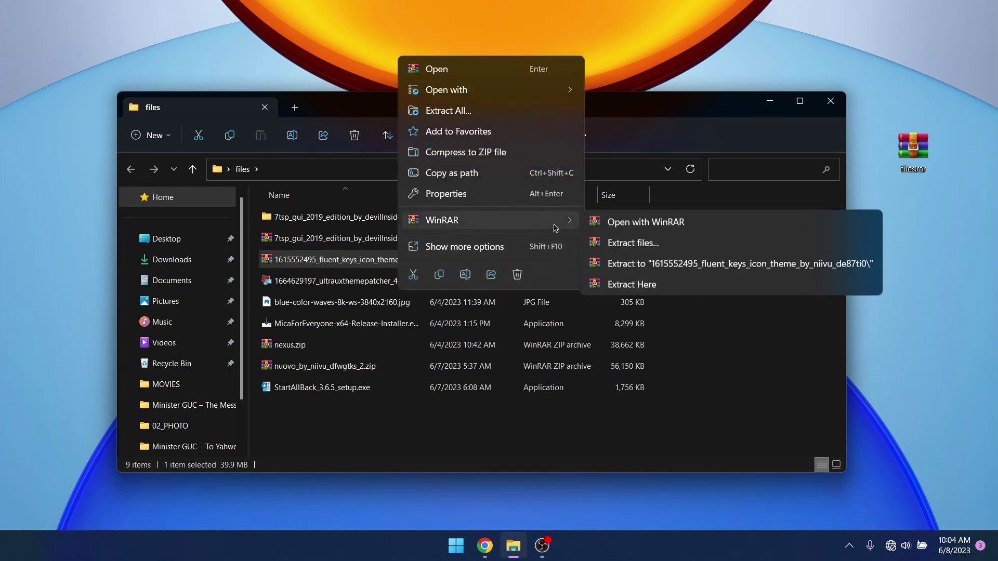
{"action": "left_click", "coordinate": [661, 265]}
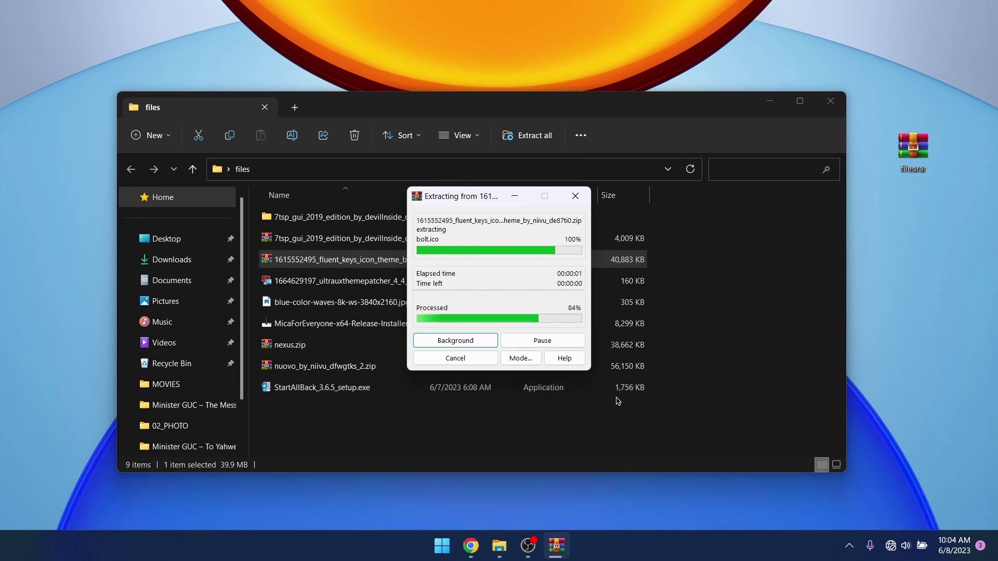
- Extract nuovo_by_niivu_dfwgtks_2.zip with WinRAR into the folder "nuovo_by_niivu_dfwgtks_2"
{"action": "left_click", "coordinate": [339, 368]}
{"action": "right_click", "coordinate": [339, 368]}
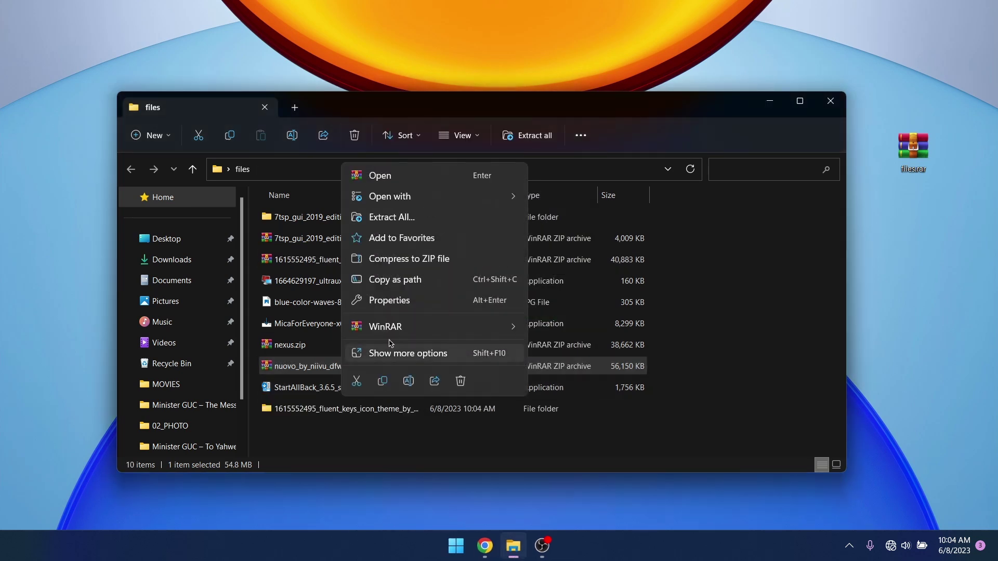
{"action": "mouse_move", "coordinate": [443, 336]}
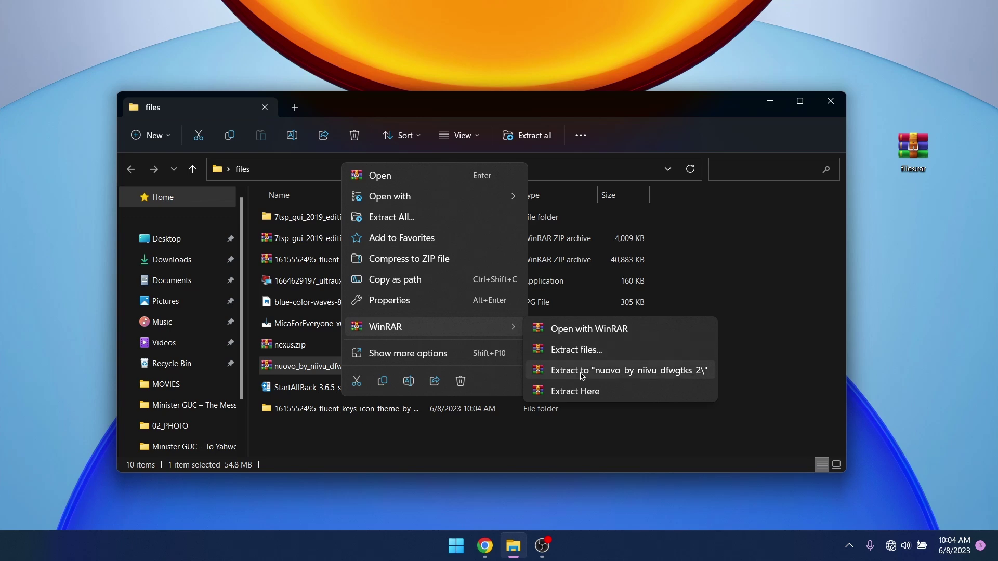
{"action": "left_click", "coordinate": [586, 371]}
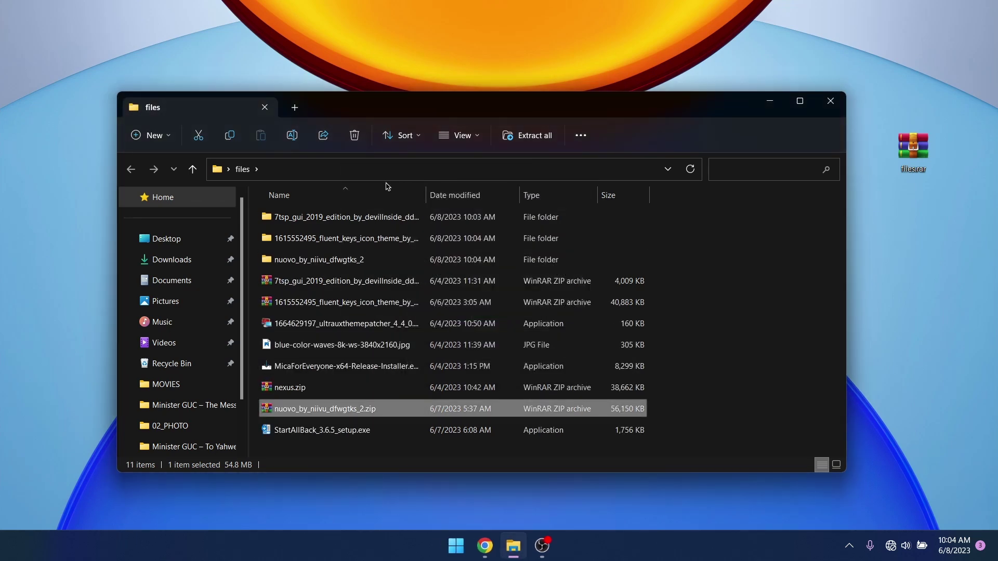
- In the extracted 7tsp GUI folder, rename "7tsp GUI v0.6(2019).ee" to "7tsp GUI v0.6(2019).exe" and accept the extension change
{"action": "double_click", "coordinate": [337, 221]}
{"action": "left_click", "coordinate": [349, 221]}
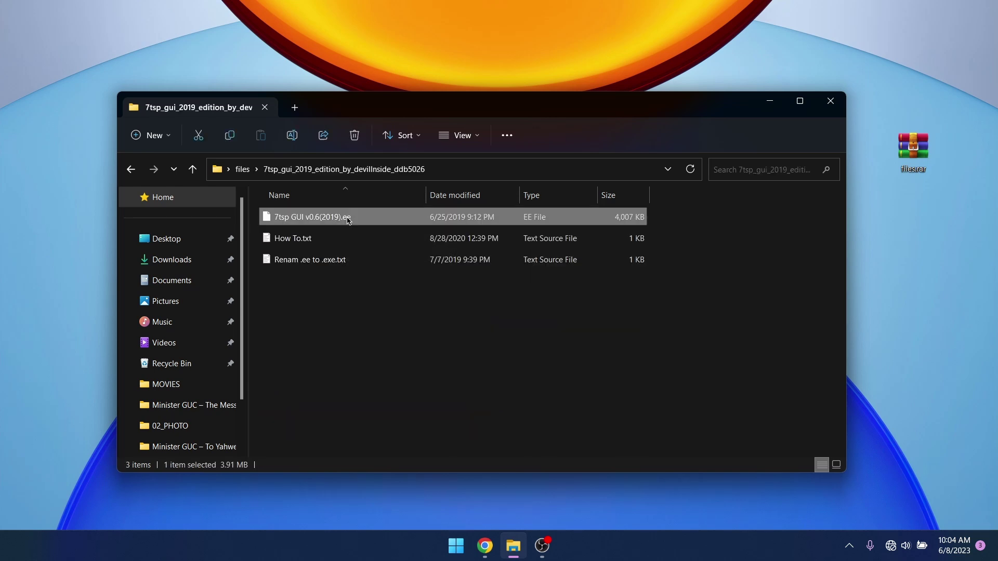
{"action": "left_click", "coordinate": [292, 136]}
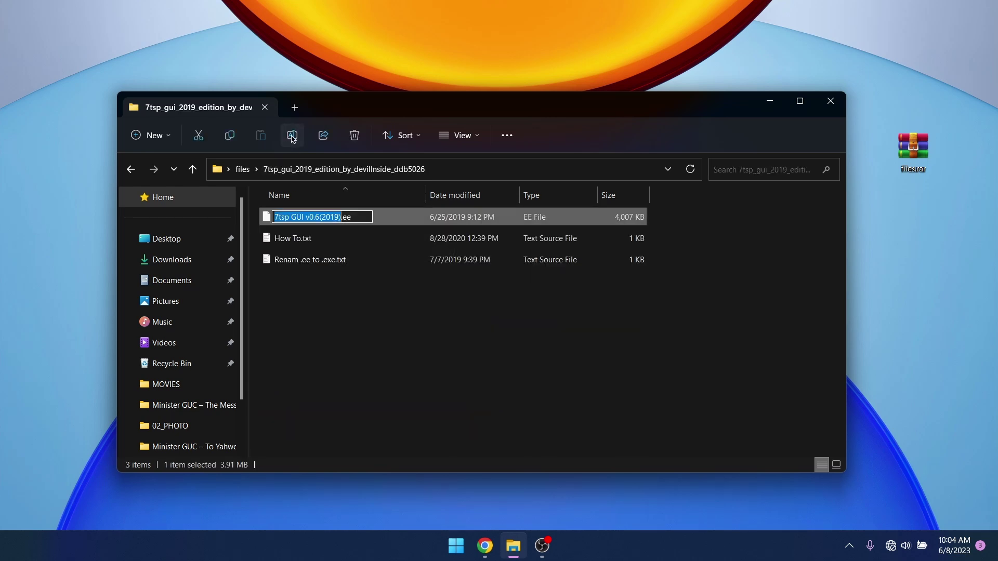
{"action": "left_click", "coordinate": [350, 218]}
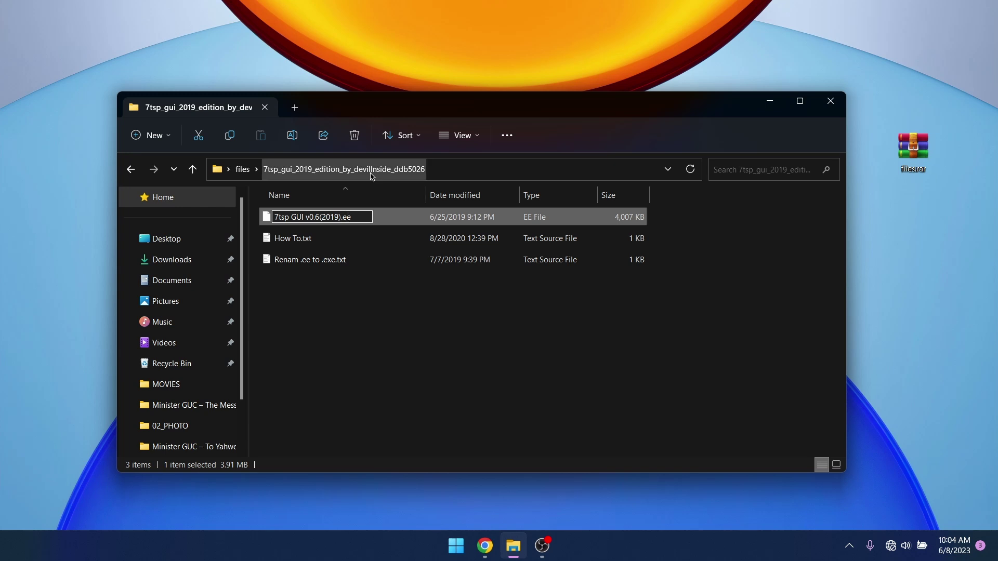
{"action": "left_click", "coordinate": [357, 356]}
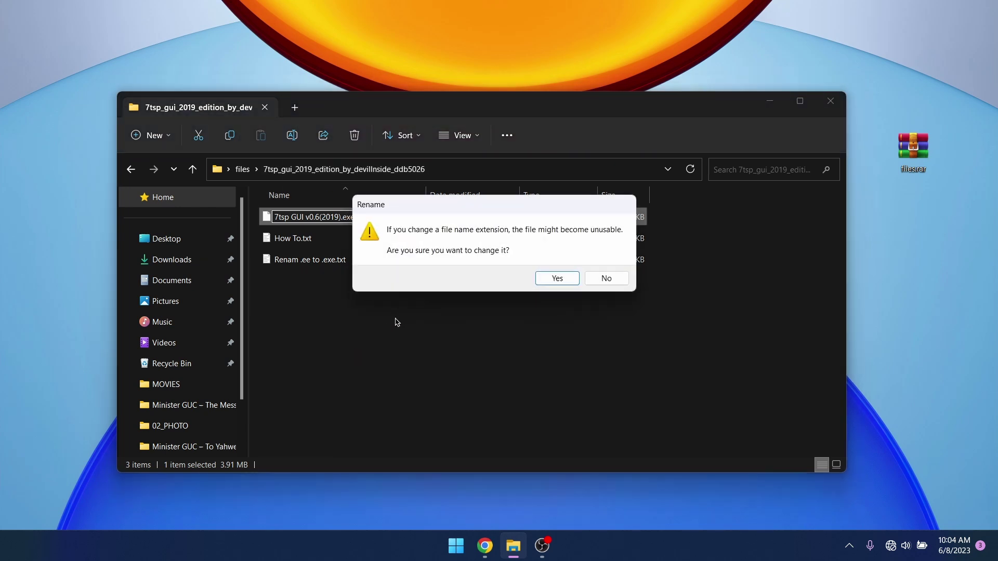
{"action": "left_click", "coordinate": [556, 279]}
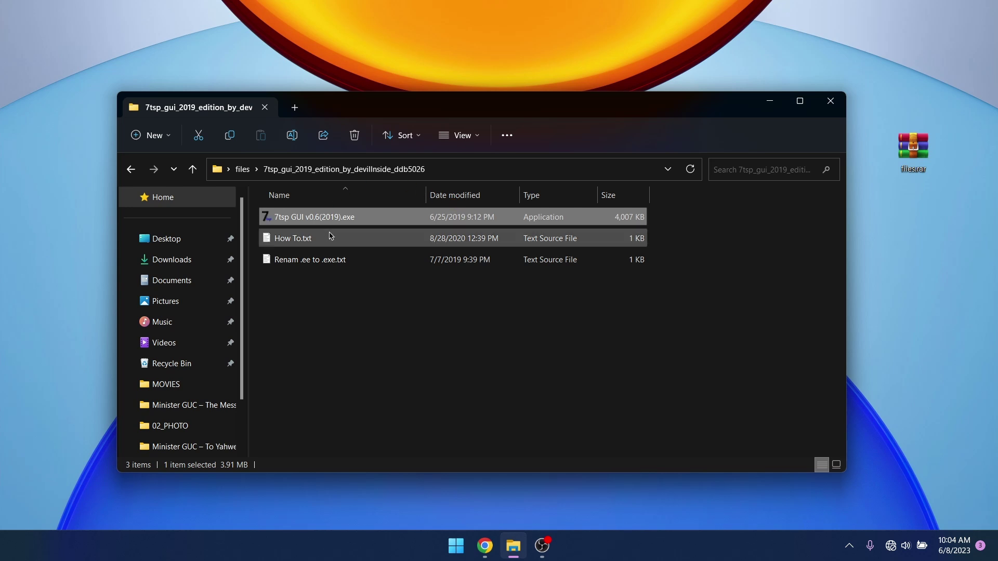
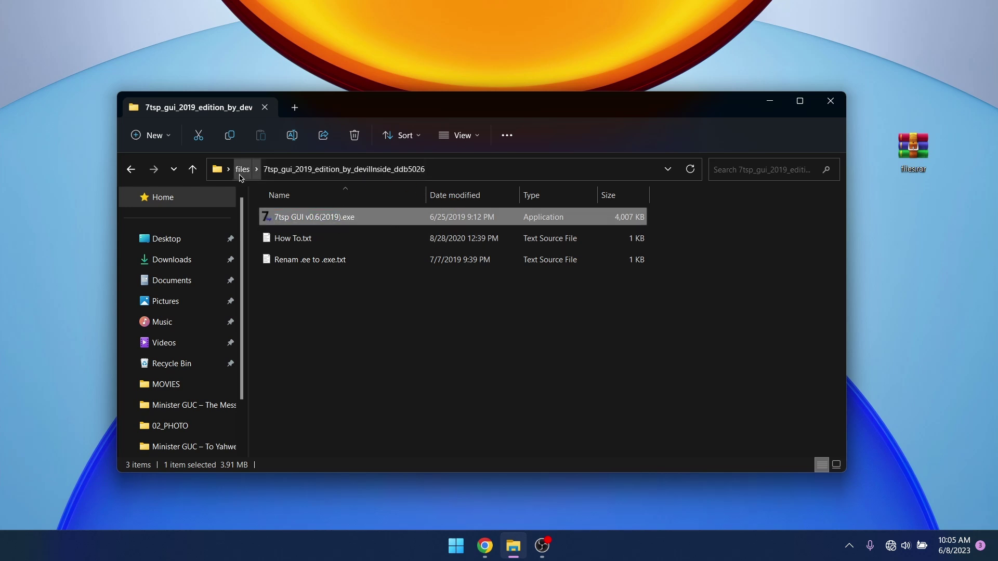
- Open the "iPacks 1703-1809" folder inside the extracted Fluent Keys Icon Theme V1.1 folder
{"action": "left_click", "coordinate": [243, 170]}
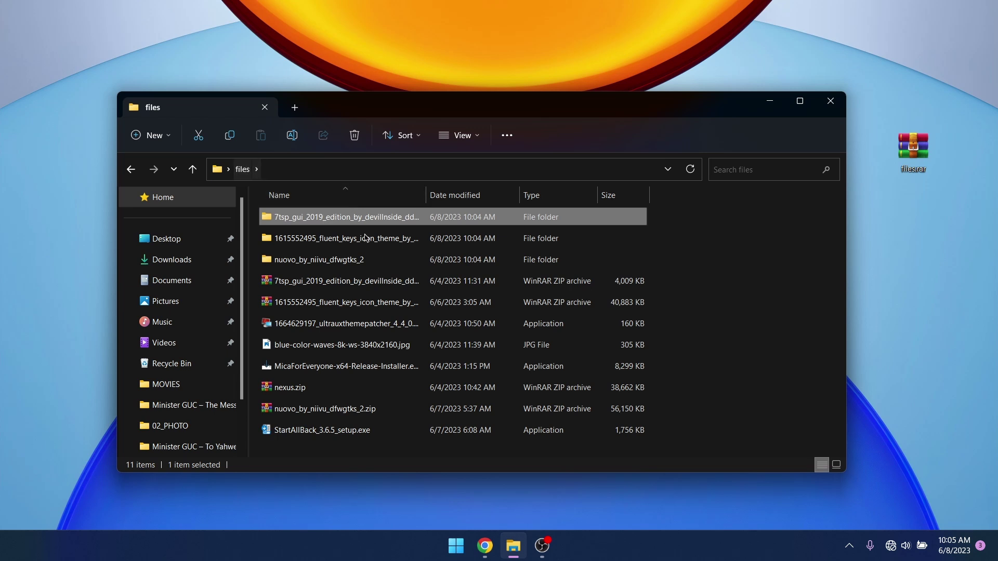
{"action": "double_click", "coordinate": [369, 241]}
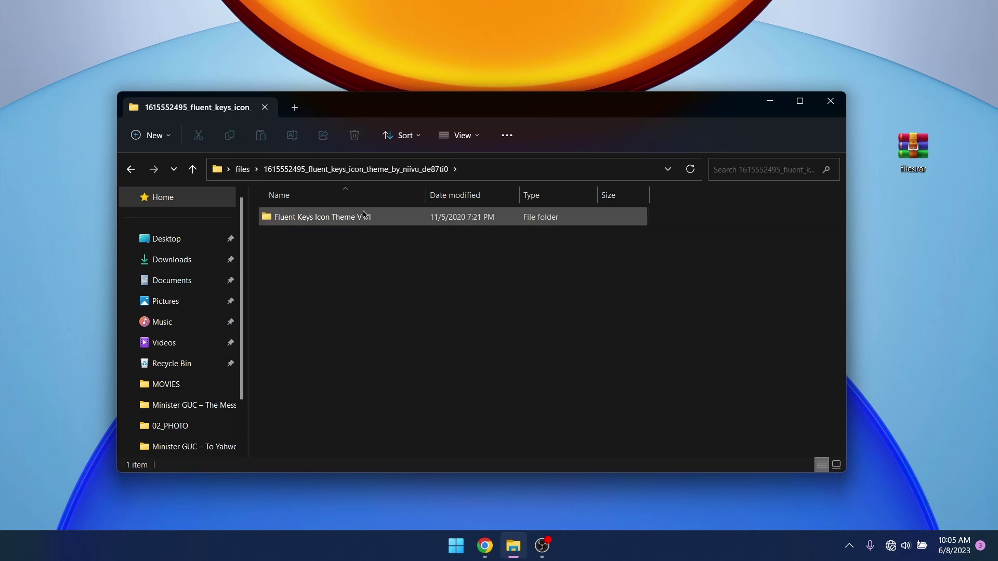
{"action": "double_click", "coordinate": [363, 215]}
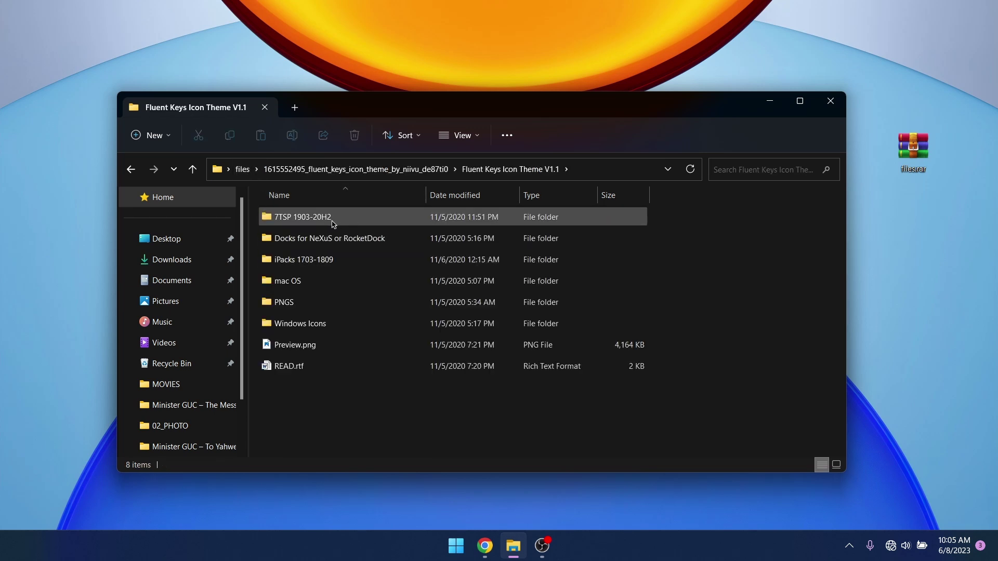
{"action": "left_click", "coordinate": [338, 240]}
{"action": "left_click", "coordinate": [339, 241]}
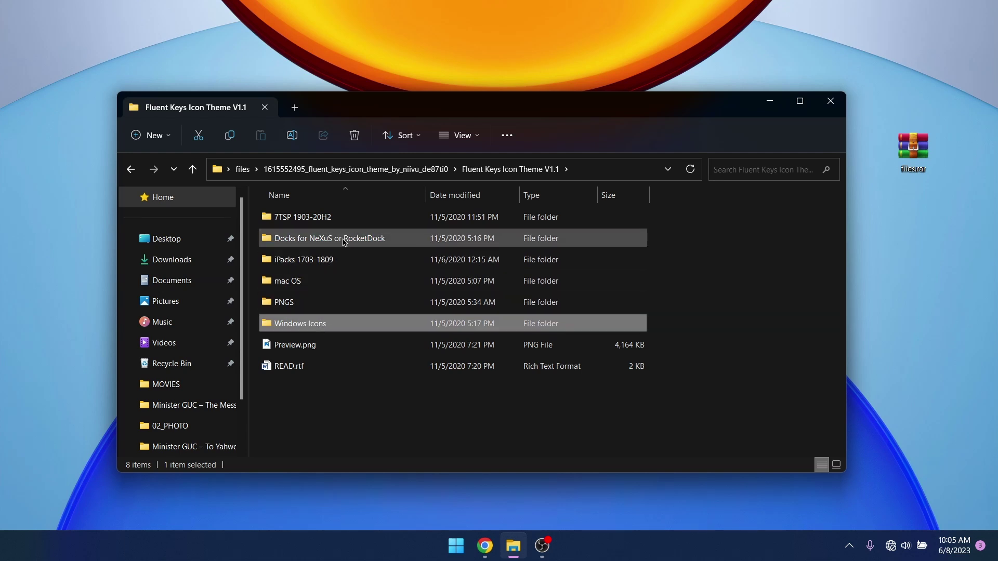
{"action": "left_click", "coordinate": [328, 320]}
{"action": "double_click", "coordinate": [327, 267]}
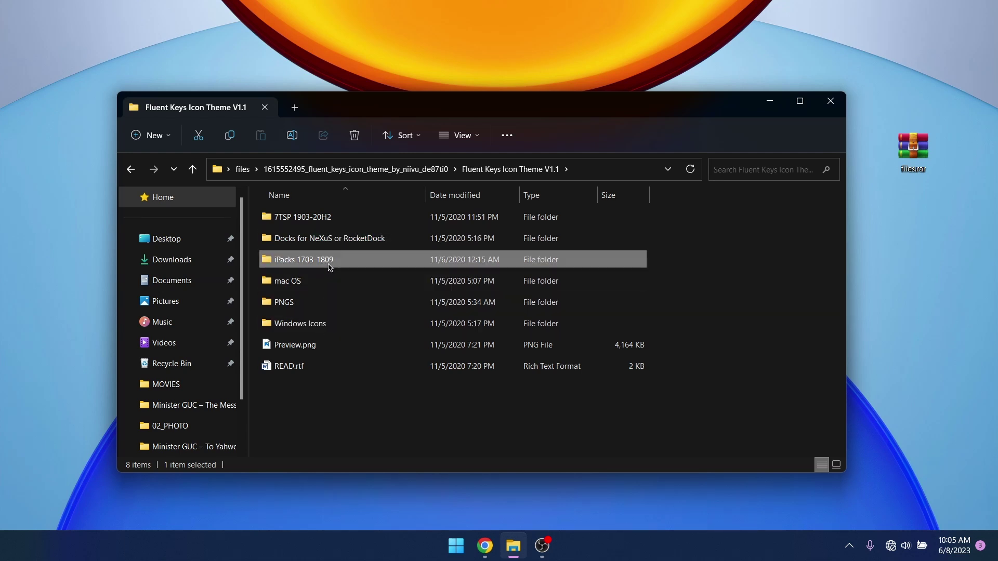
- Rename "fluent keys - night.exe.remove" to "fluent keys - night.exe" and accept the extension change
{"action": "left_click", "coordinate": [343, 224]}
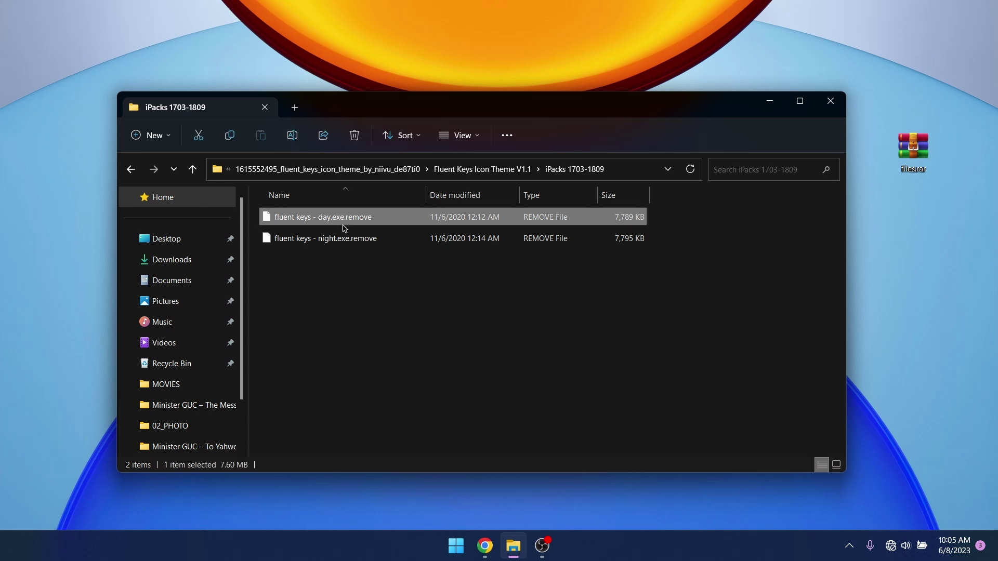
{"action": "left_click", "coordinate": [353, 239]}
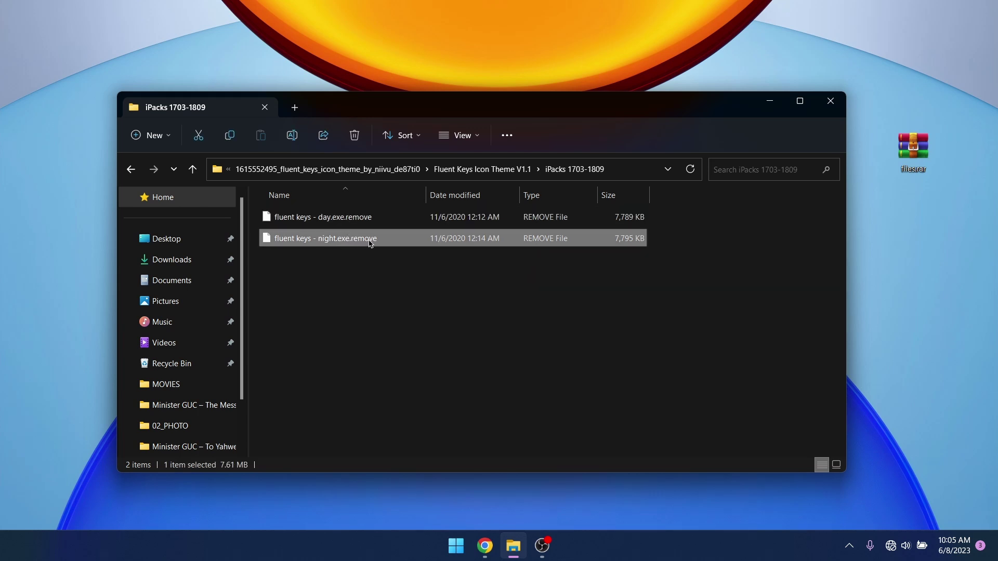
{"action": "left_click", "coordinate": [369, 241]}
{"action": "left_click_drag", "start_coordinate": [377, 238], "coordinate": [359, 238]}
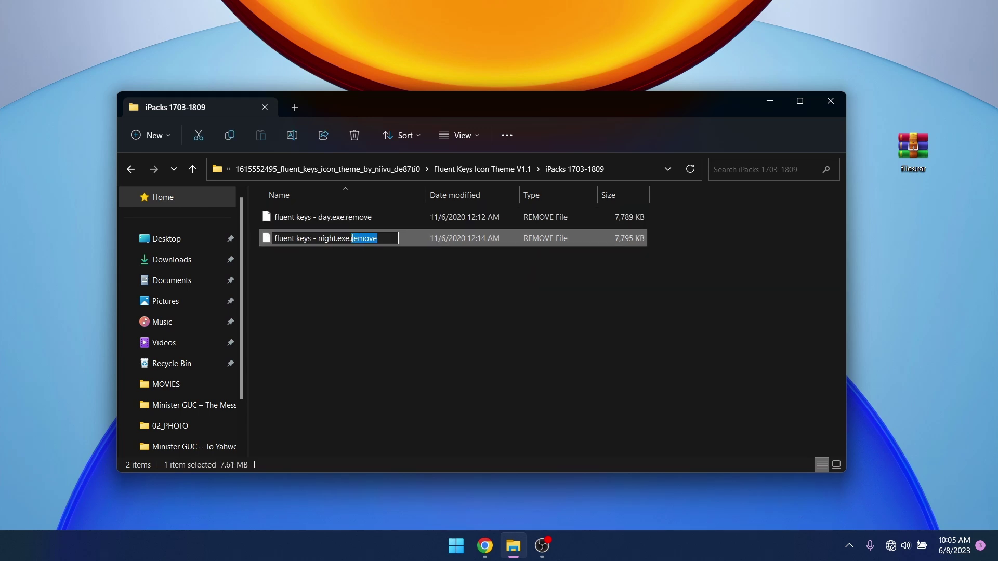
{"action": "key", "text": "BackSpace"}
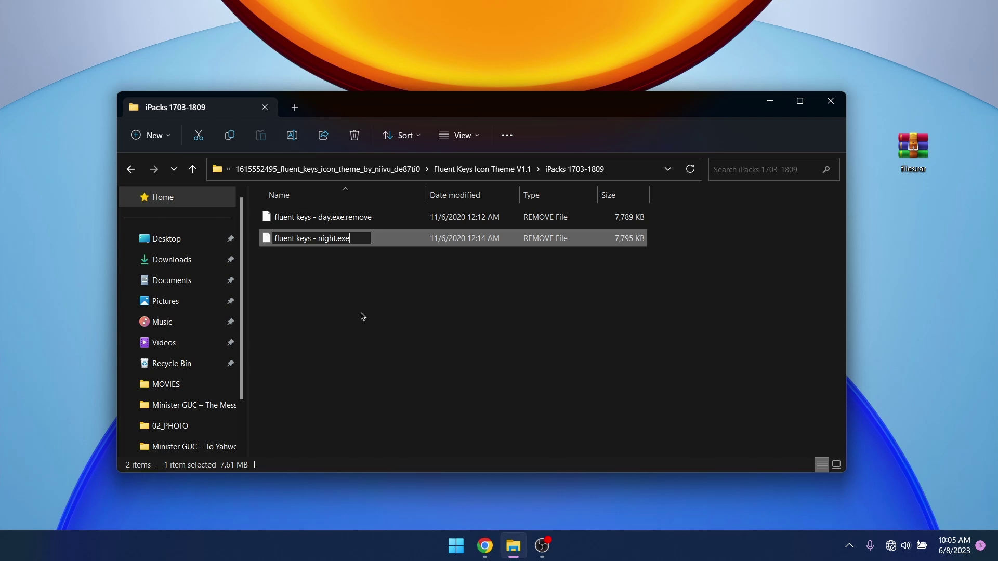
{"action": "key", "text": "Return"}
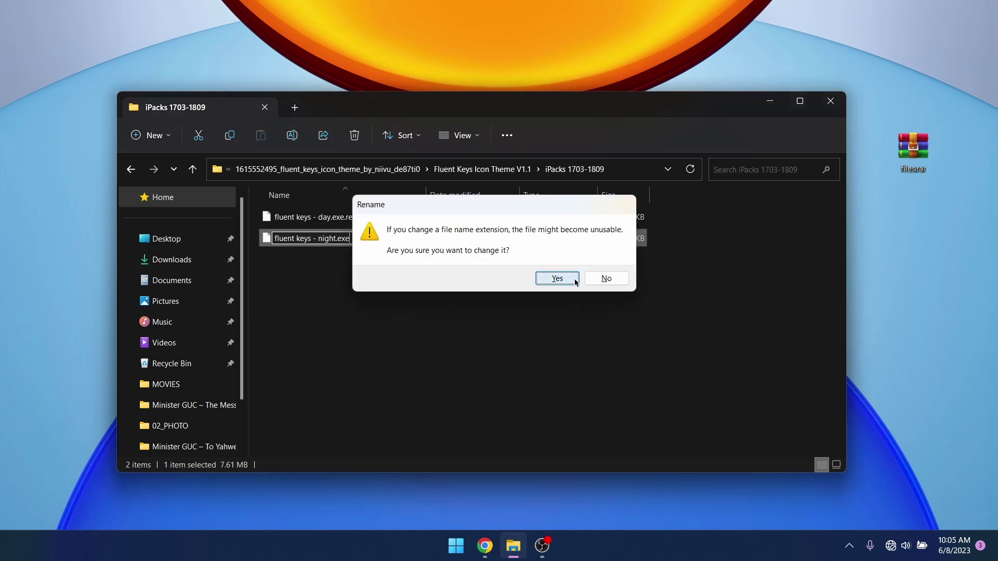
{"action": "left_click", "coordinate": [572, 280]}
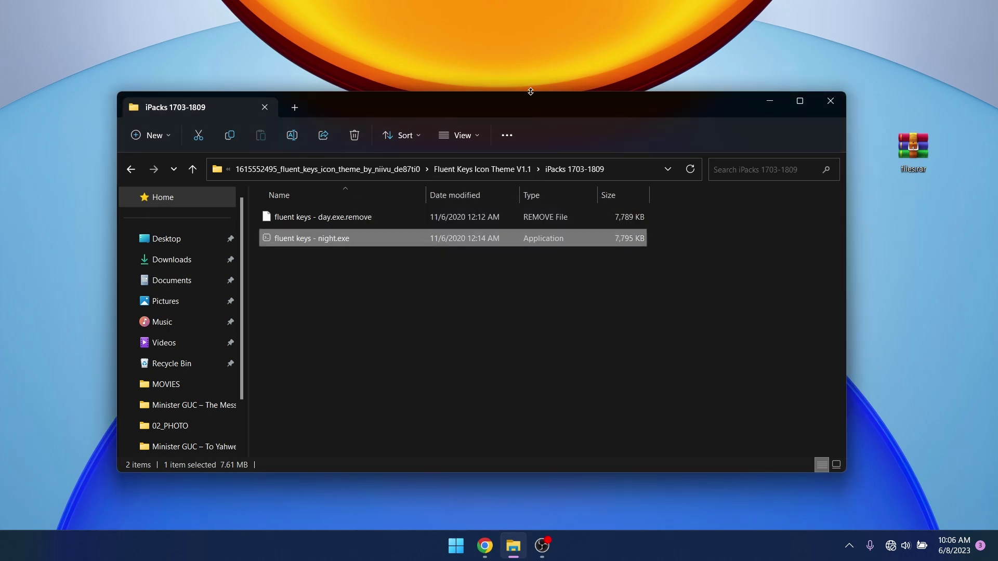
- Install the fluent keys - night icon pack, accepting the agreement, patching all files and creating a restore point
{"action": "left_click_drag", "start_coordinate": [531, 92], "coordinate": [668, 261]}
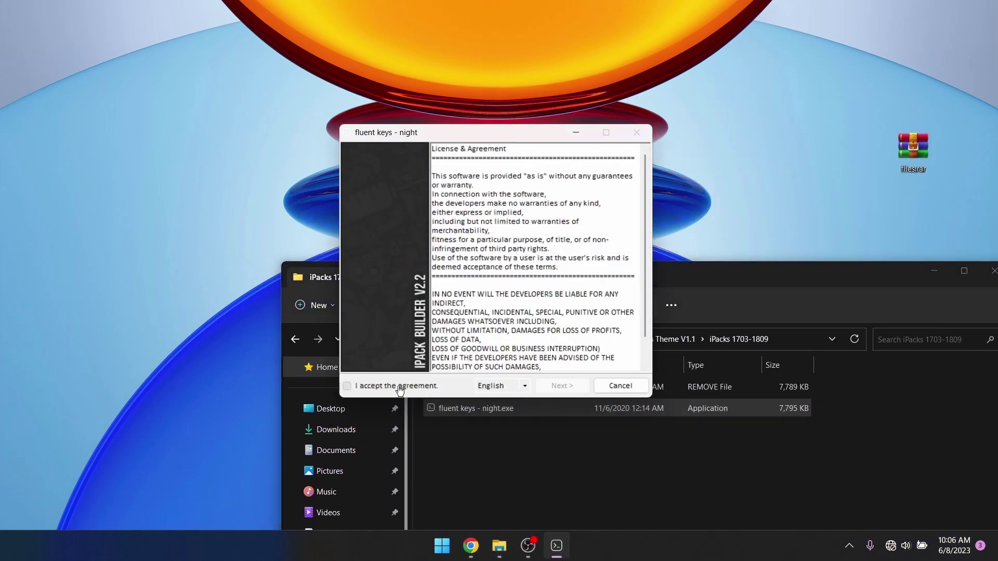
{"action": "left_click", "coordinate": [399, 385]}
{"action": "left_click", "coordinate": [544, 387]}
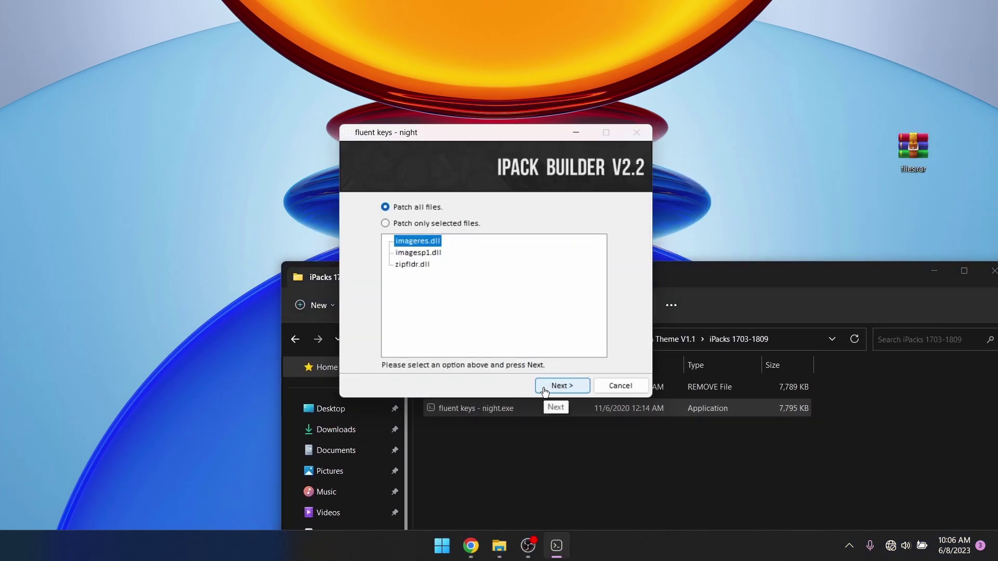
{"action": "left_click", "coordinate": [405, 210]}
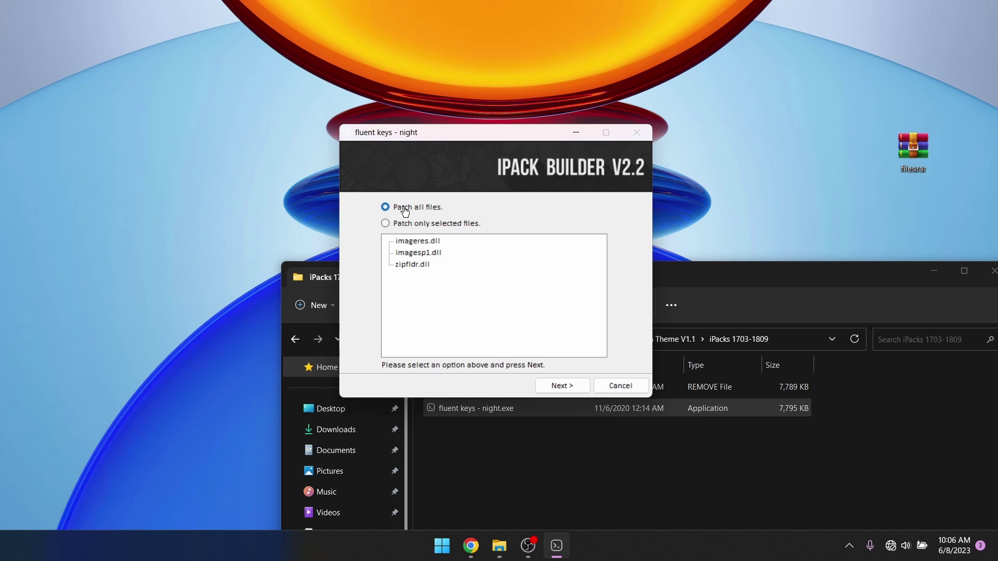
{"action": "left_click", "coordinate": [571, 385]}
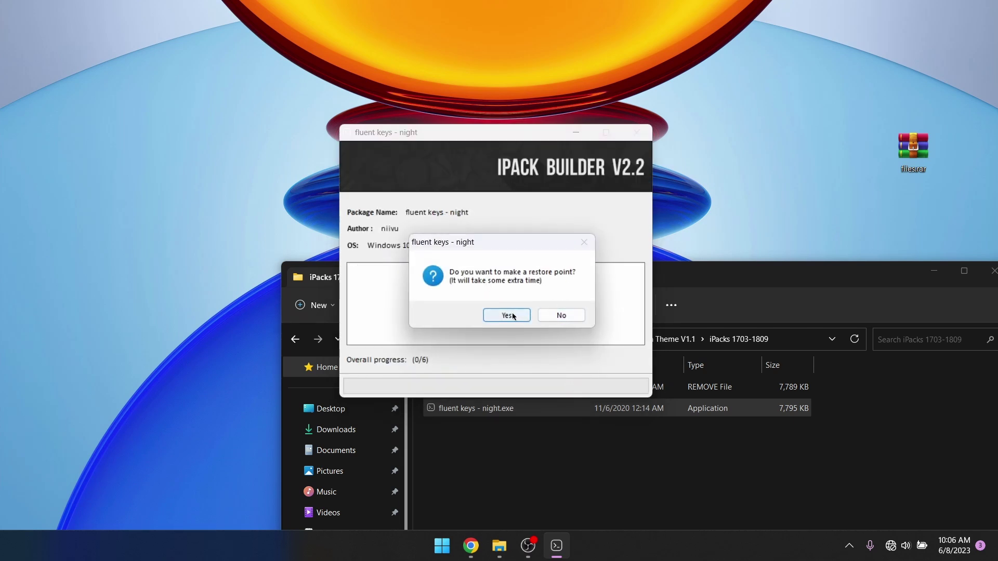
{"action": "left_click", "coordinate": [507, 316]}
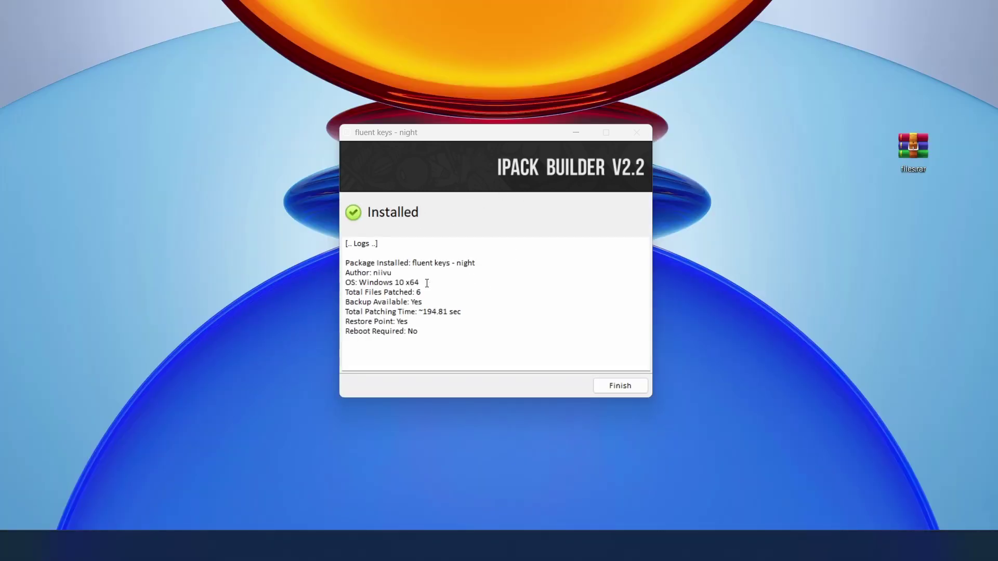
{"action": "left_click", "coordinate": [630, 390]}
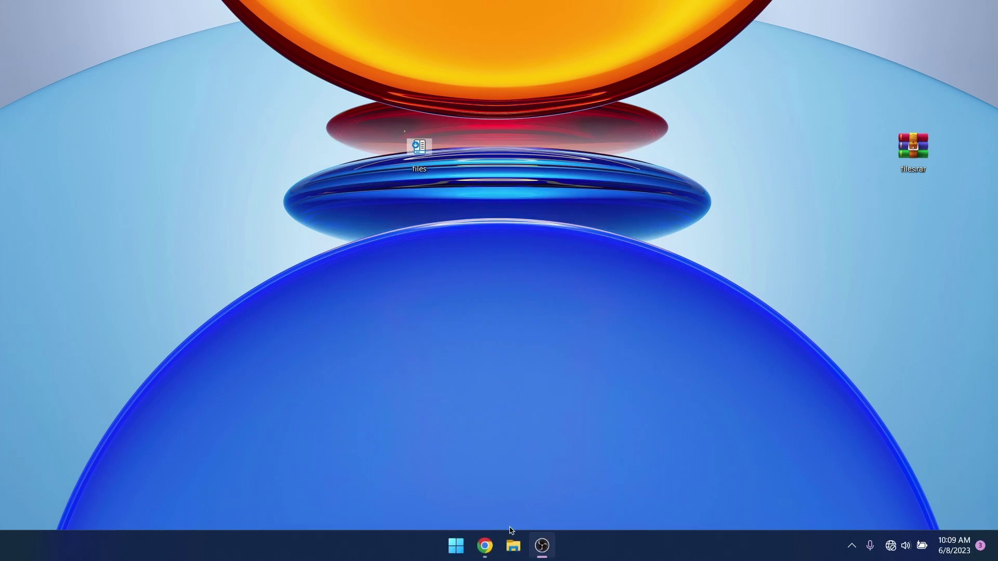
- Check the new system icons in a File Explorer window and close it
{"action": "left_click", "coordinate": [508, 550]}
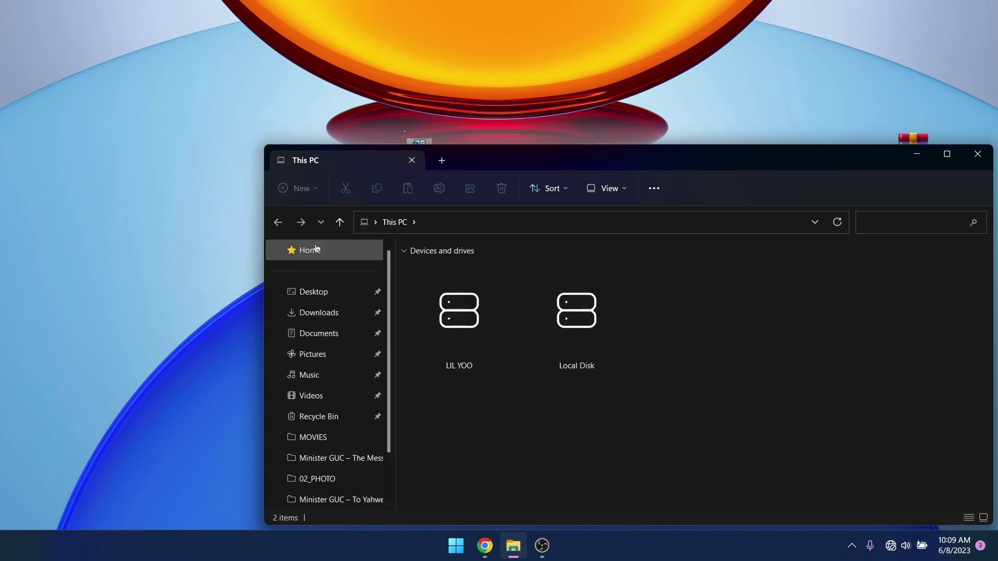
{"action": "left_click_drag", "start_coordinate": [549, 161], "coordinate": [448, 86]}
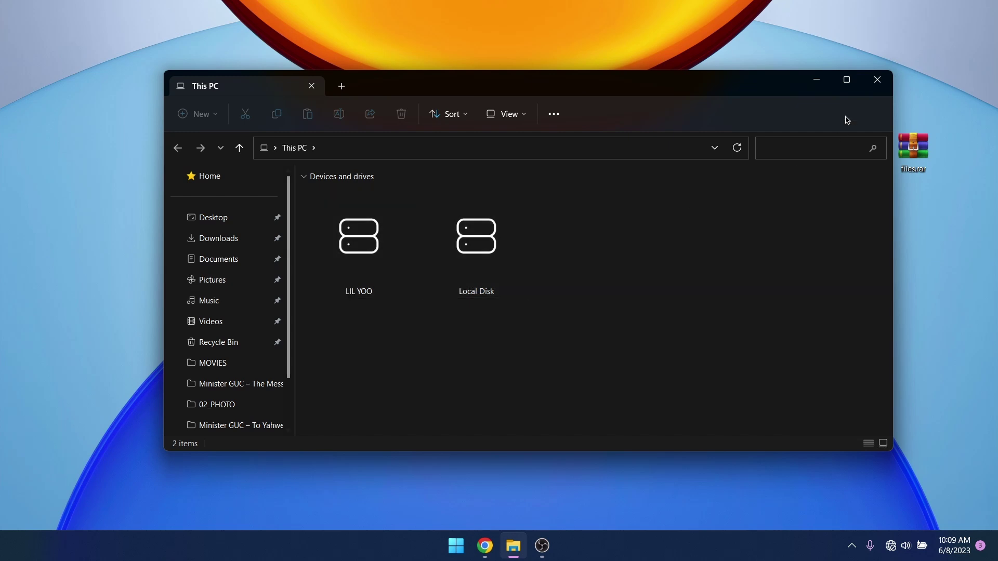
{"action": "left_click", "coordinate": [877, 79]}
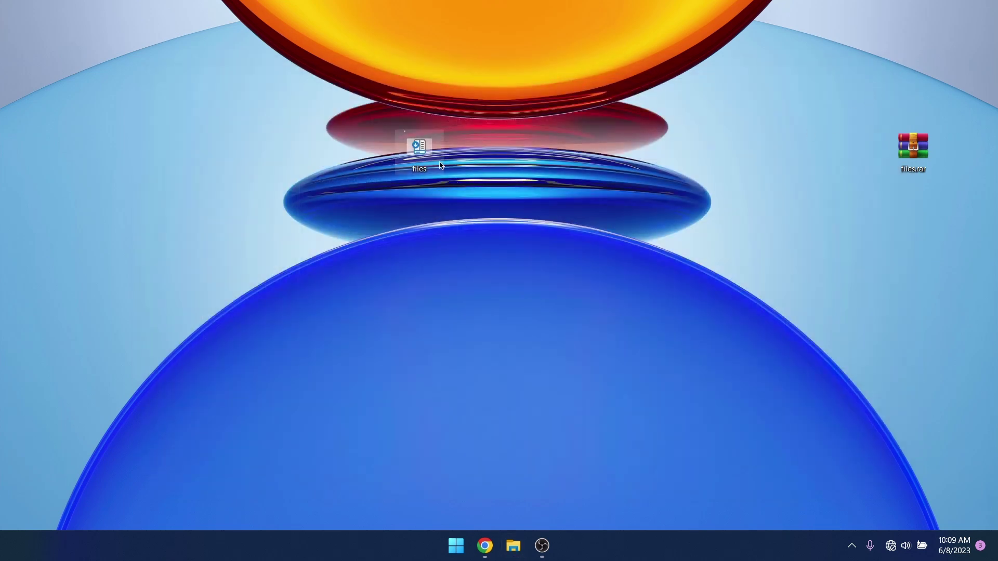
- From the desktop files folder, open "7tsp EXTRAS for Control Panel and Winver" within the extracted nuovo theme
{"action": "double_click", "coordinate": [422, 150]}
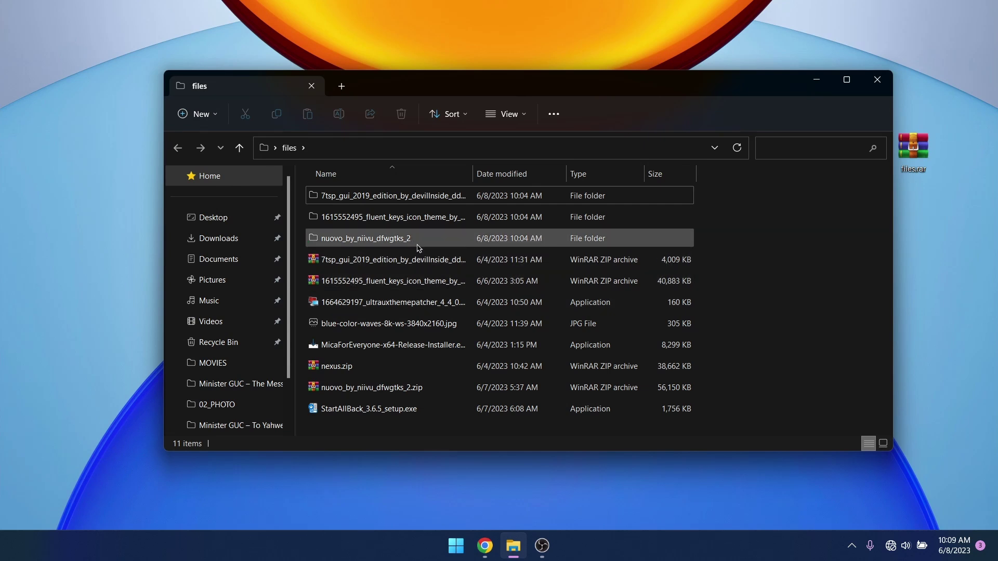
{"action": "double_click", "coordinate": [400, 237]}
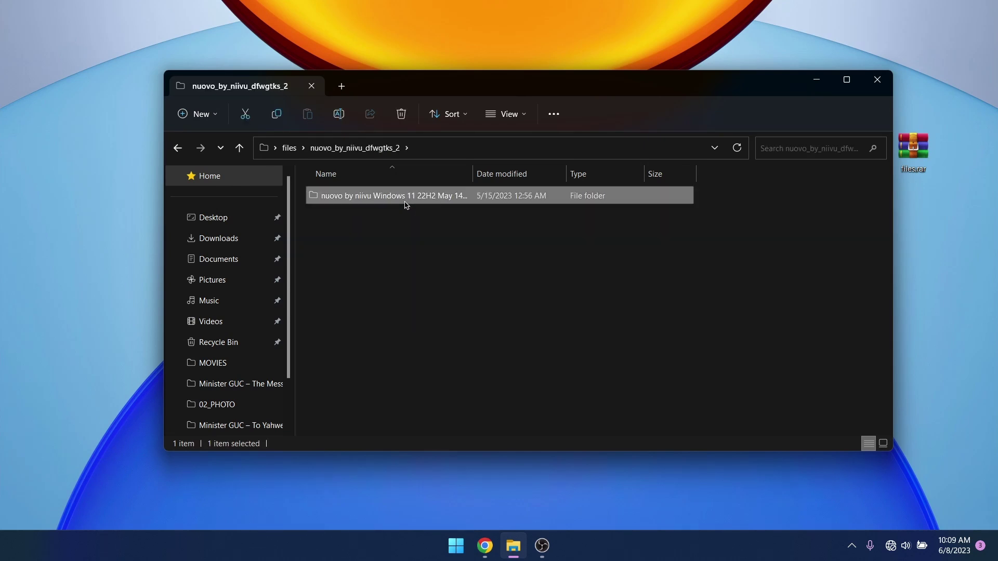
{"action": "double_click", "coordinate": [406, 204]}
{"action": "double_click", "coordinate": [406, 204]}
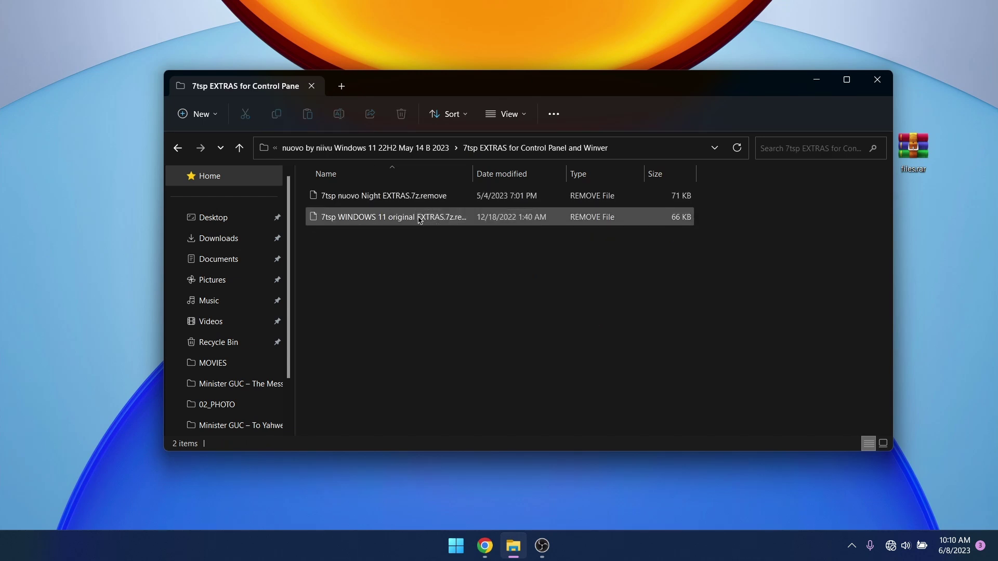
- Rename "7tsp nuovo Night EXTRAS.7z.remove" to "7tsp nuovo Night EXTRAS.7z" and accept the extension change
{"action": "left_click", "coordinate": [431, 205]}
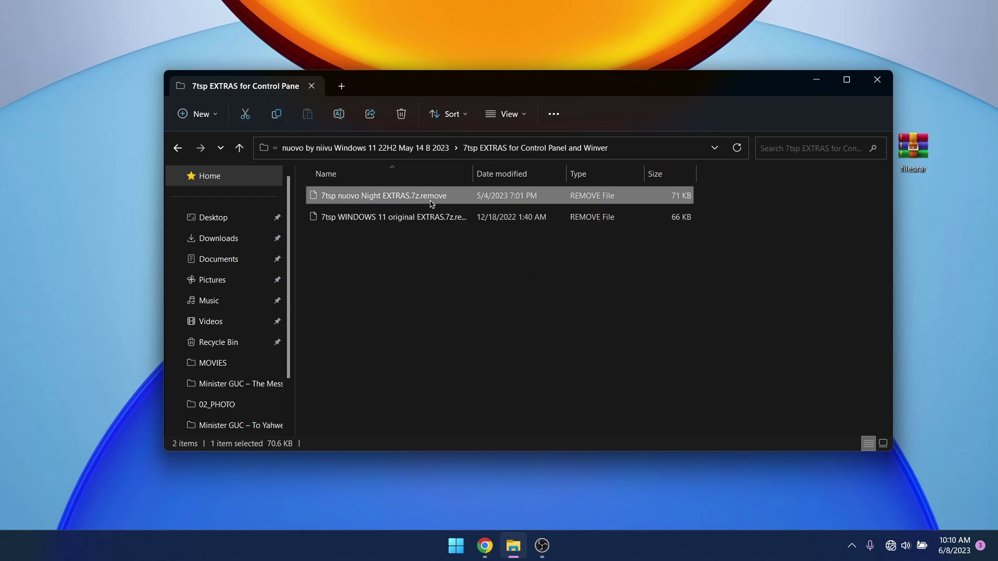
{"action": "left_click", "coordinate": [418, 204]}
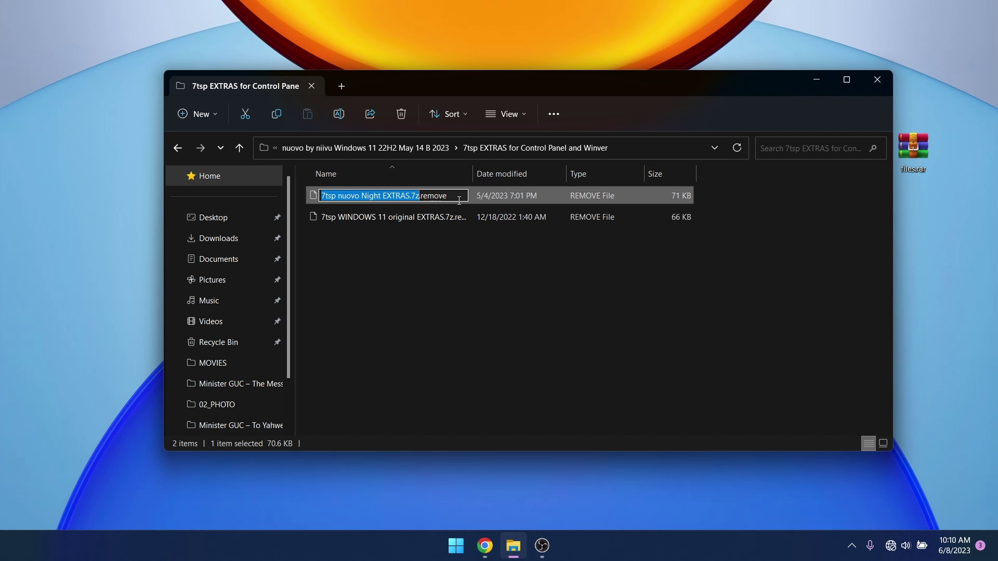
{"action": "left_click", "coordinate": [446, 198]}
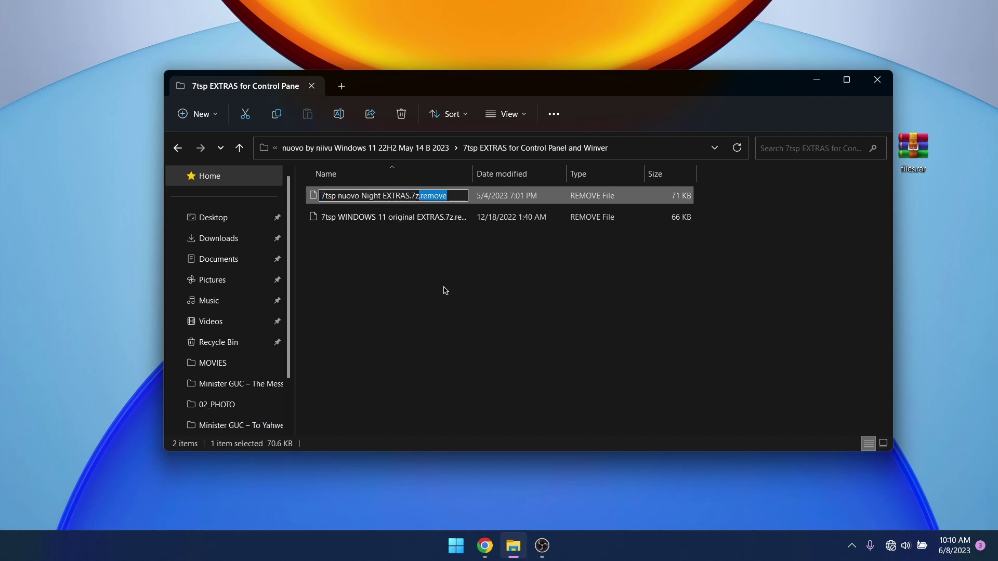
{"action": "key", "text": "BackSpace"}
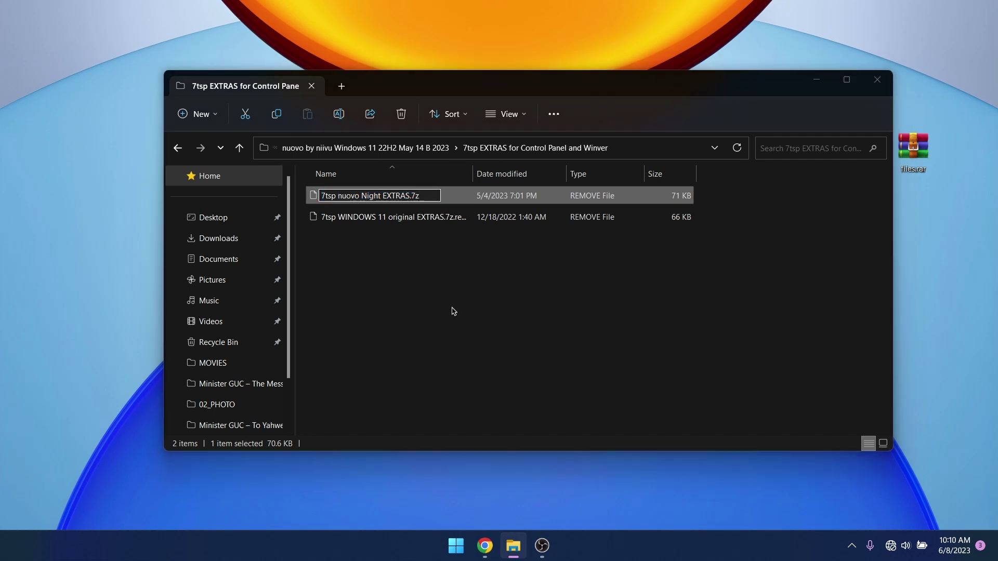
{"action": "key", "text": "Return"}
{"action": "left_click", "coordinate": [563, 278]}
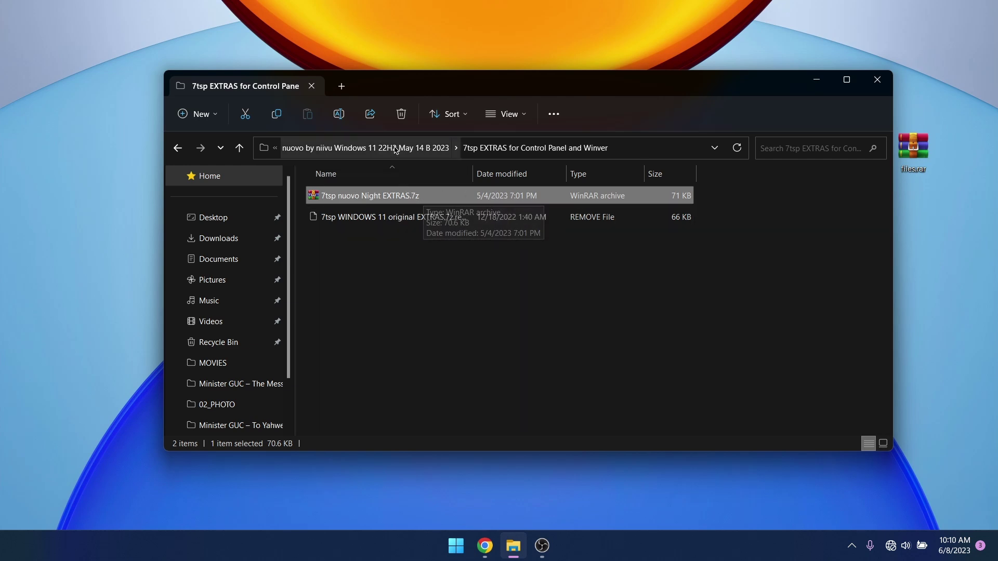
- Launch "7tsp GUI v0.6(2019).exe" from the extracted 7tsp GUI folder
{"action": "left_click", "coordinate": [351, 148]}
{"action": "left_click", "coordinate": [355, 148]}
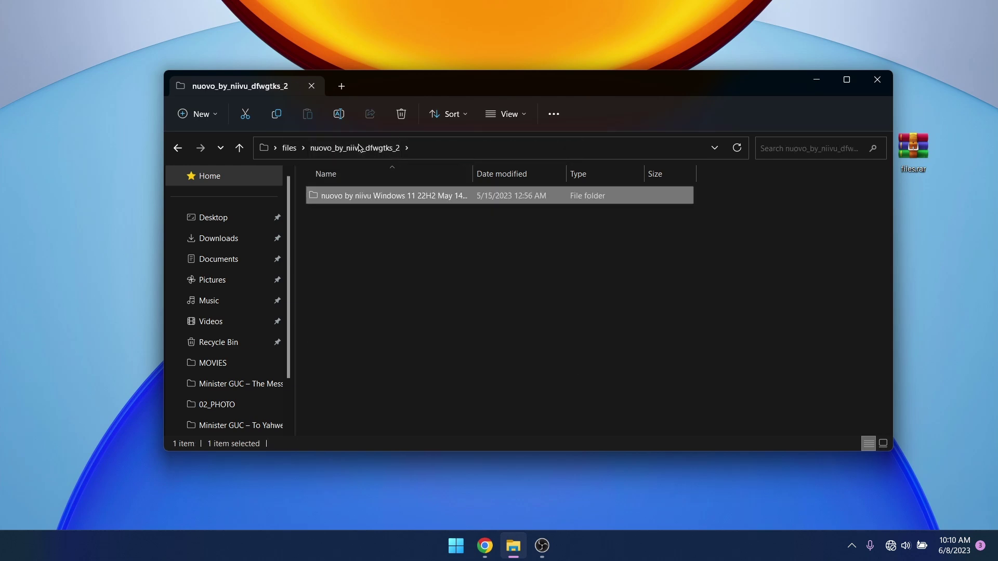
{"action": "left_click", "coordinate": [289, 148]}
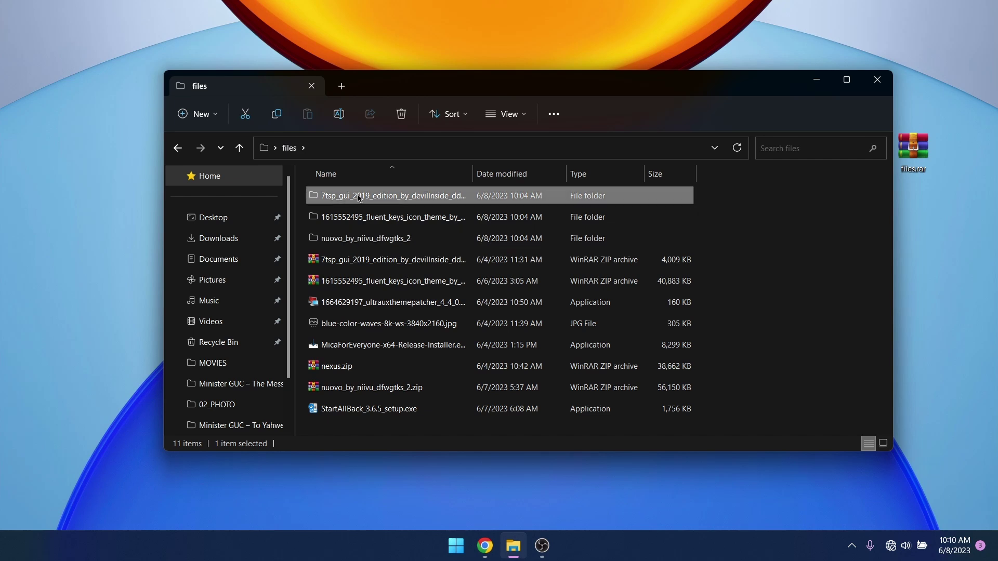
{"action": "double_click", "coordinate": [358, 196]}
{"action": "left_click", "coordinate": [361, 196]}
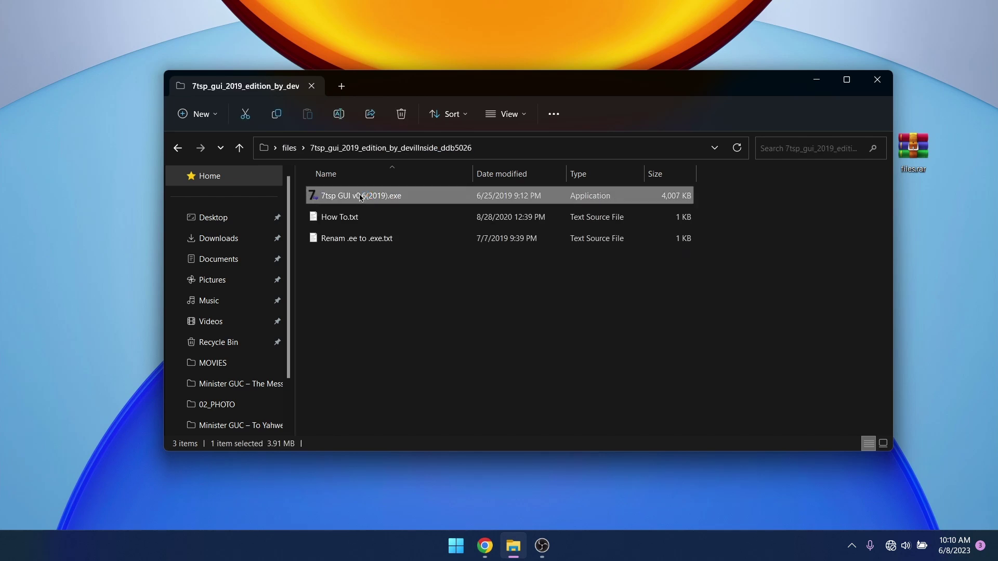
{"action": "double_click", "coordinate": [360, 197]}
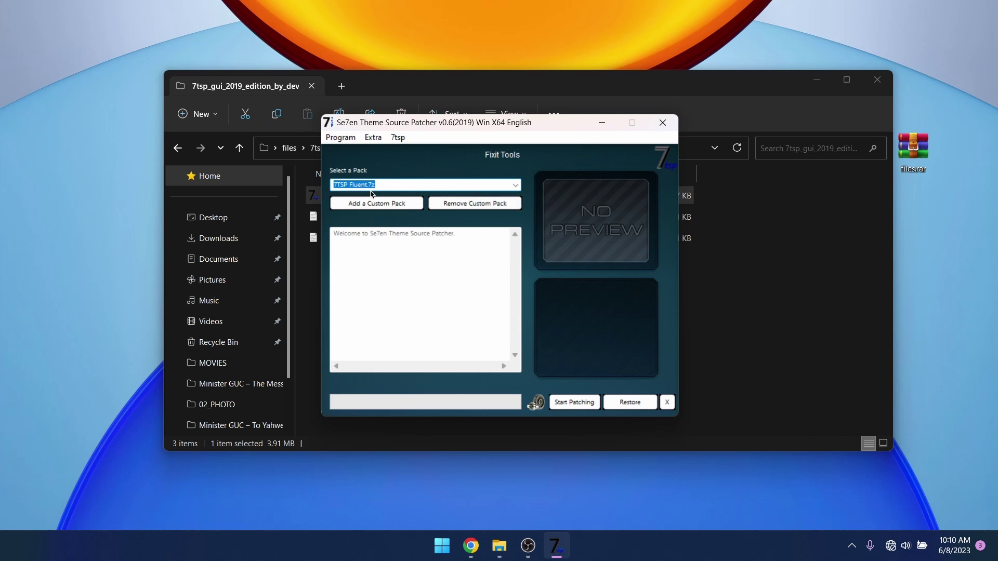
- Add "7tsp nuovo Night EXTRAS.7z" from the nuovo extras folder as a custom pack, overwriting the existing one, and patch the system with it
{"action": "left_click", "coordinate": [387, 207]}
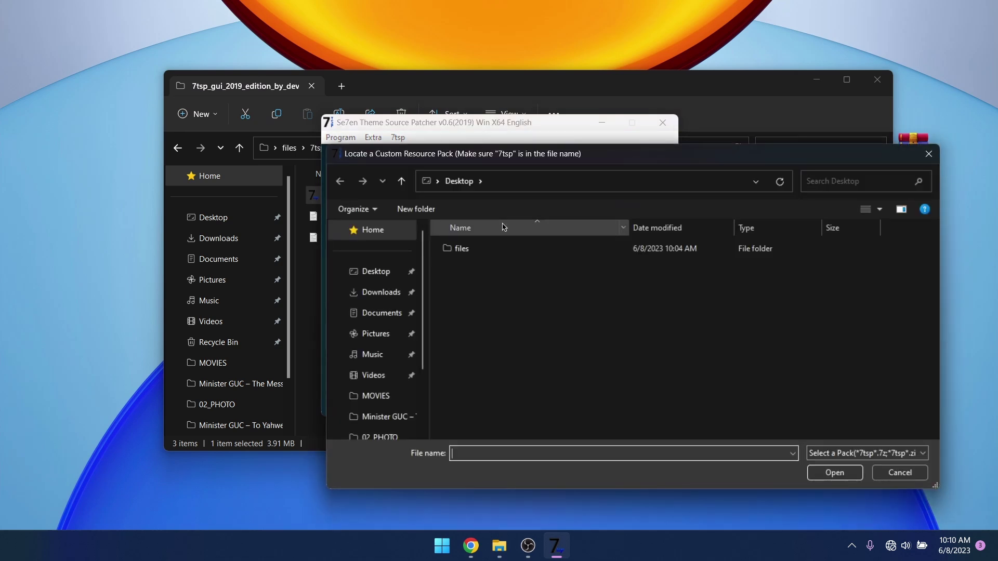
{"action": "double_click", "coordinate": [515, 251]}
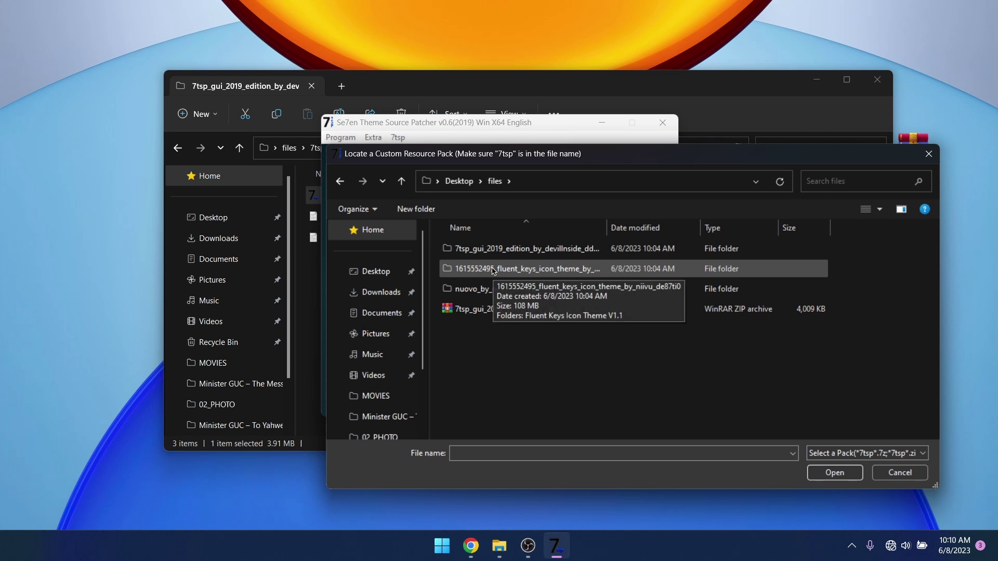
{"action": "double_click", "coordinate": [494, 290]}
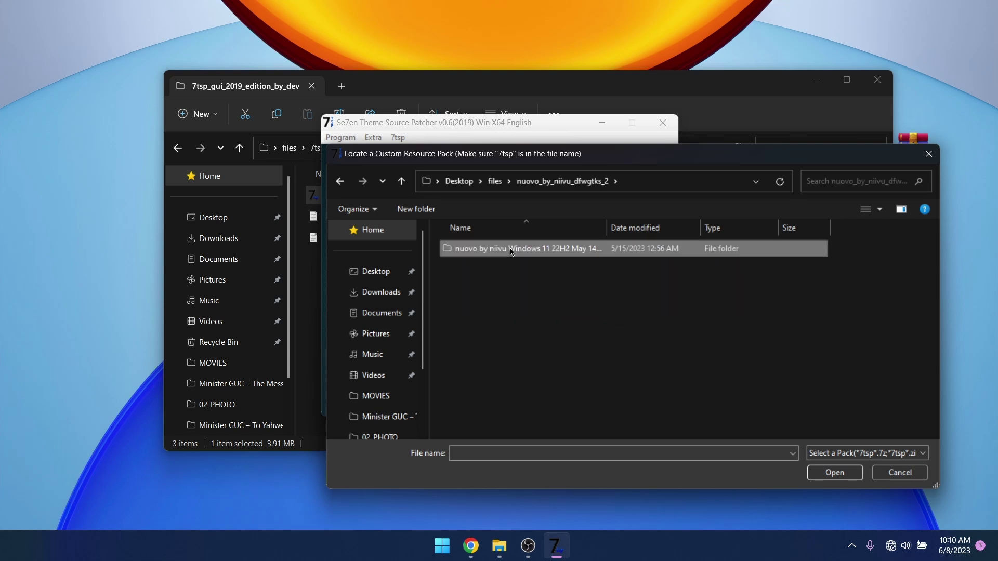
{"action": "double_click", "coordinate": [512, 250]}
{"action": "double_click", "coordinate": [512, 249]}
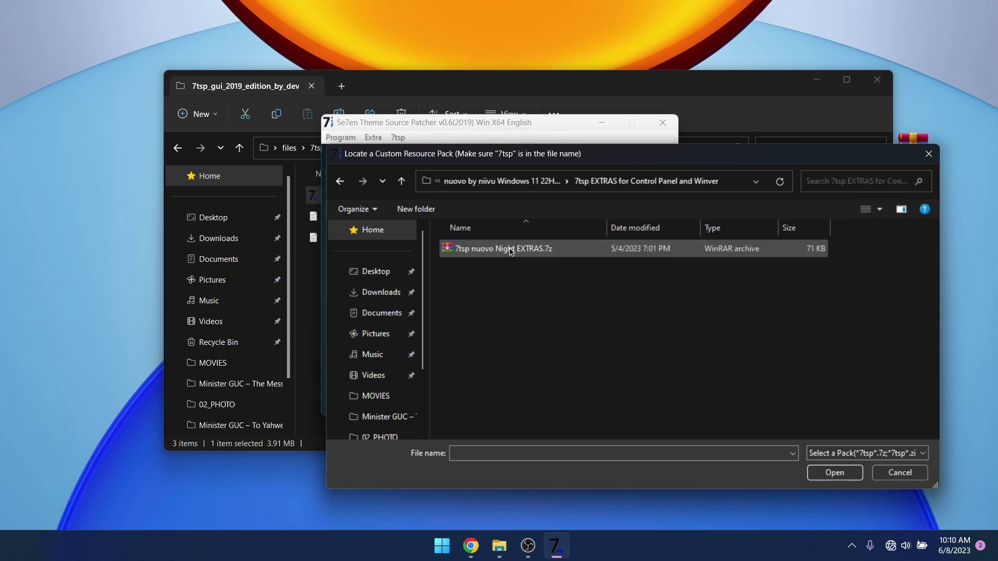
{"action": "left_click", "coordinate": [511, 252]}
{"action": "left_click", "coordinate": [837, 474]}
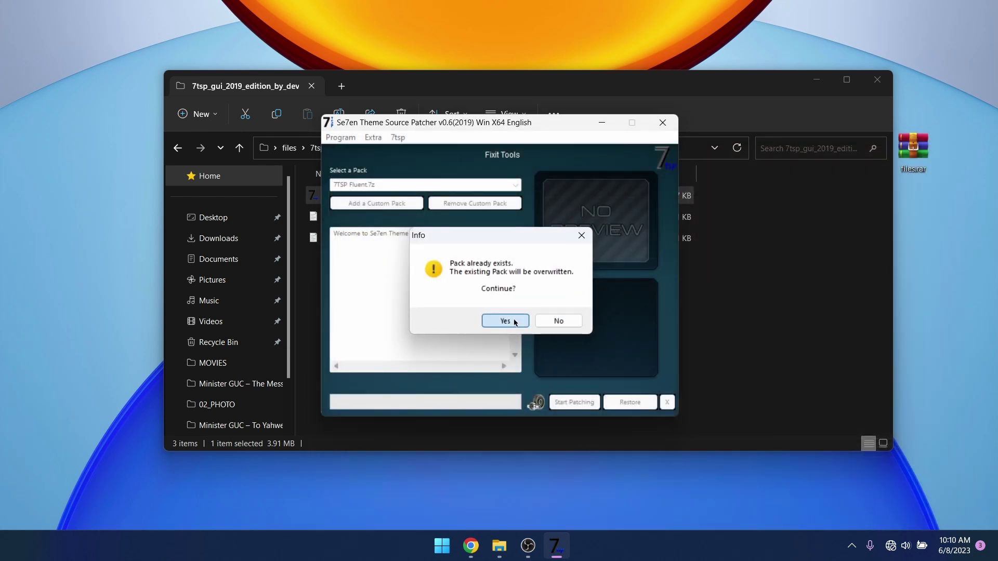
{"action": "left_click", "coordinate": [510, 320]}
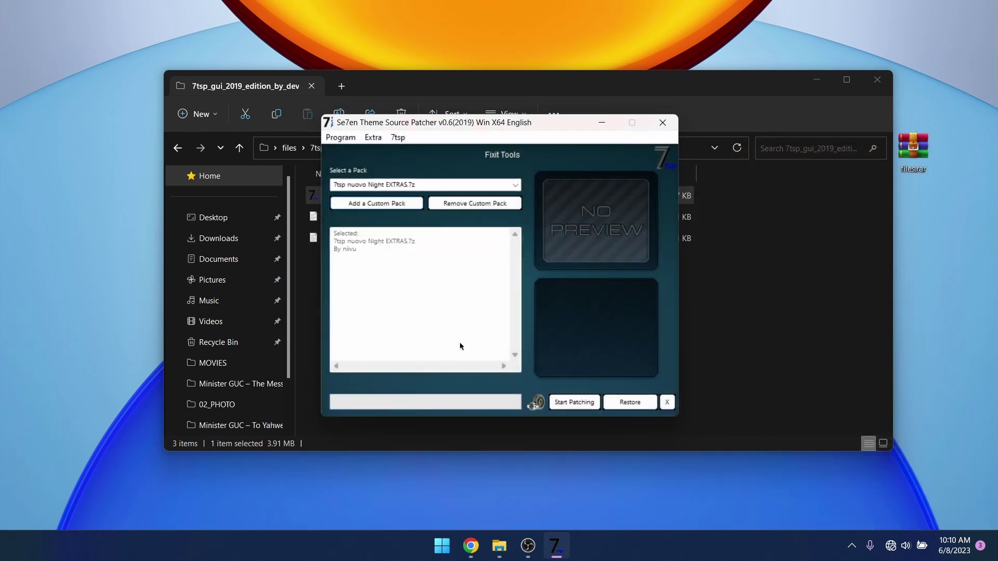
{"action": "left_click", "coordinate": [574, 403]}
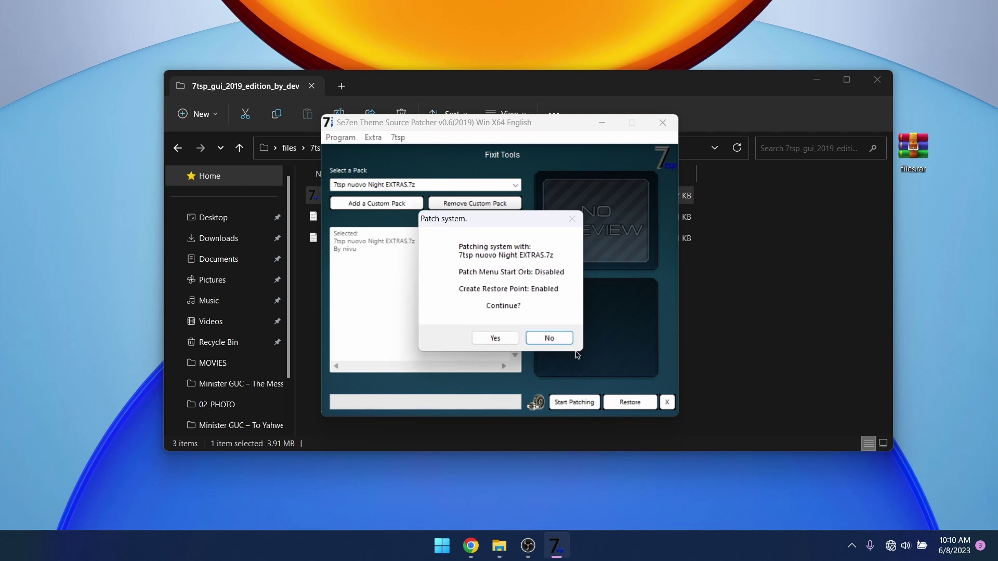
{"action": "left_click", "coordinate": [495, 338]}
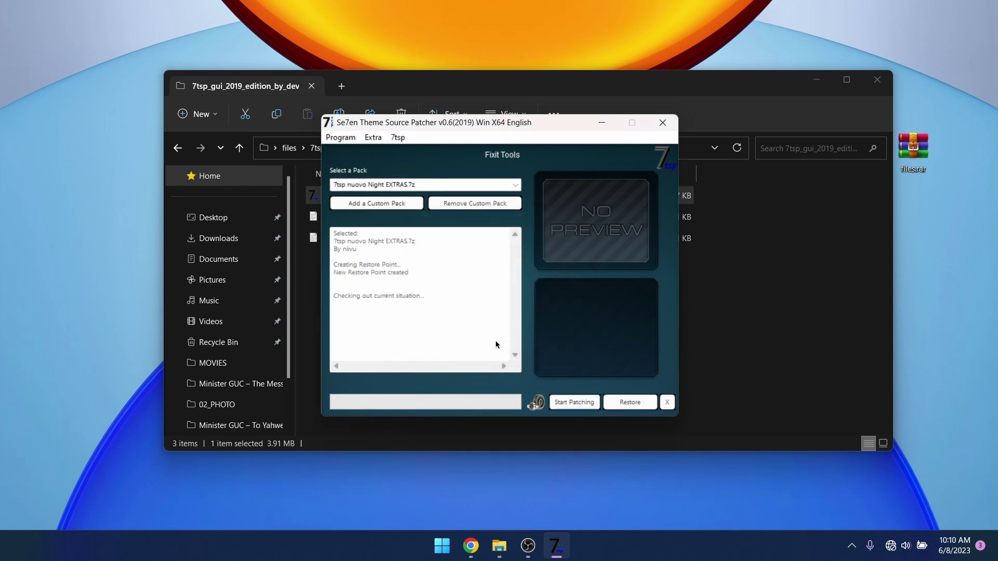
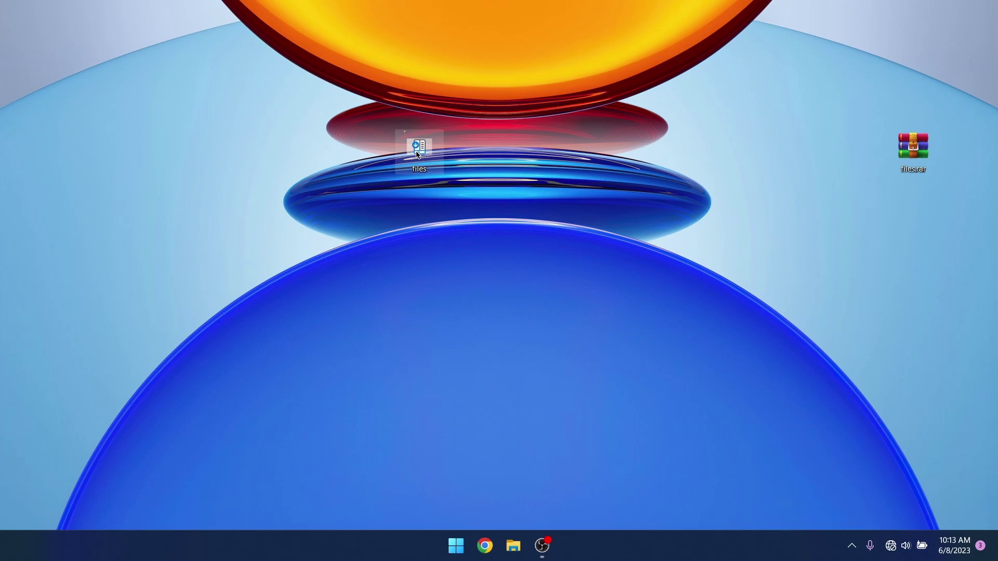
- From the desktop files folder, open "Windows 11 22H2 Themes" within the extracted nuovo theme and copy all its contents
{"action": "double_click", "coordinate": [418, 154]}
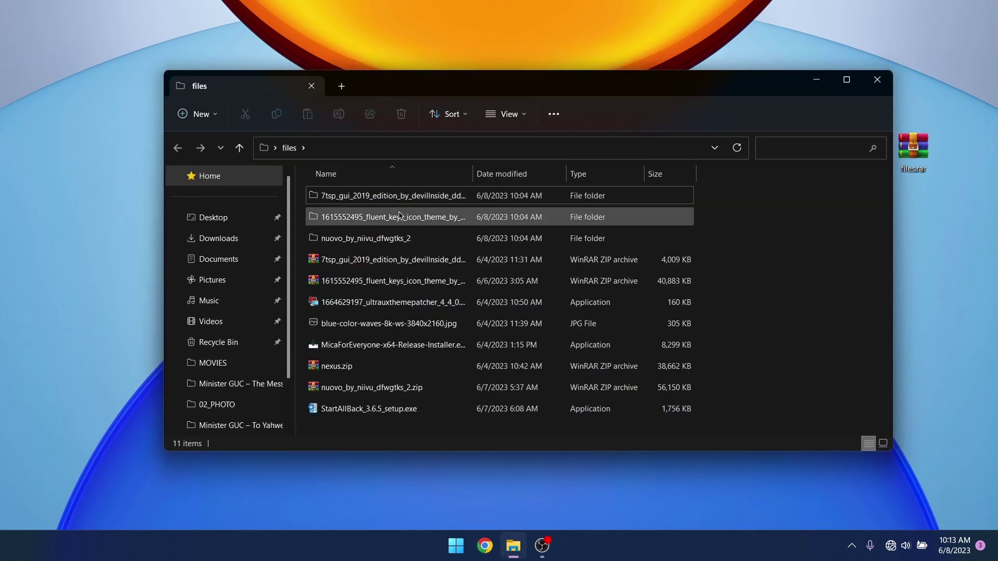
{"action": "double_click", "coordinate": [390, 239]}
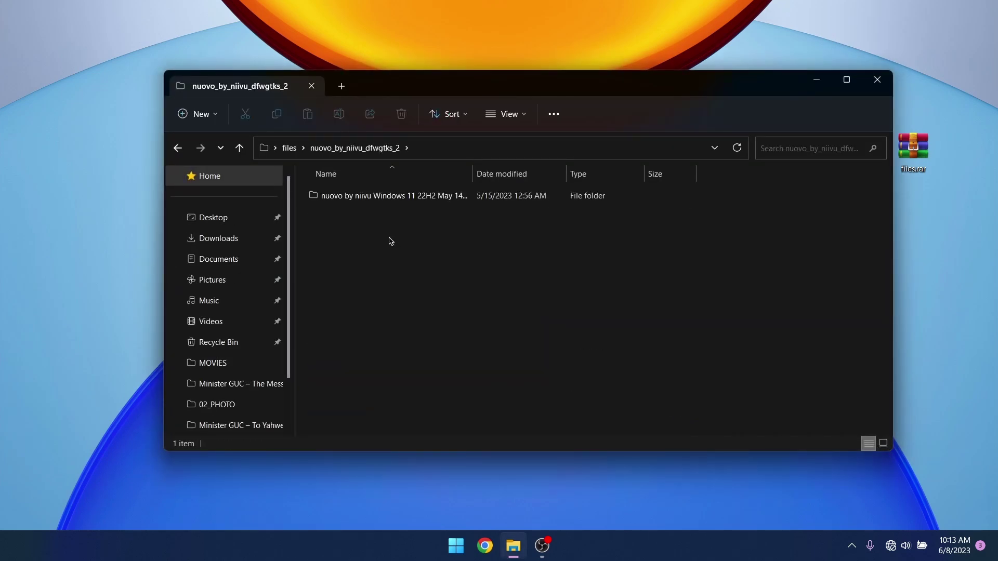
{"action": "left_click", "coordinate": [389, 203]}
{"action": "double_click", "coordinate": [390, 203]}
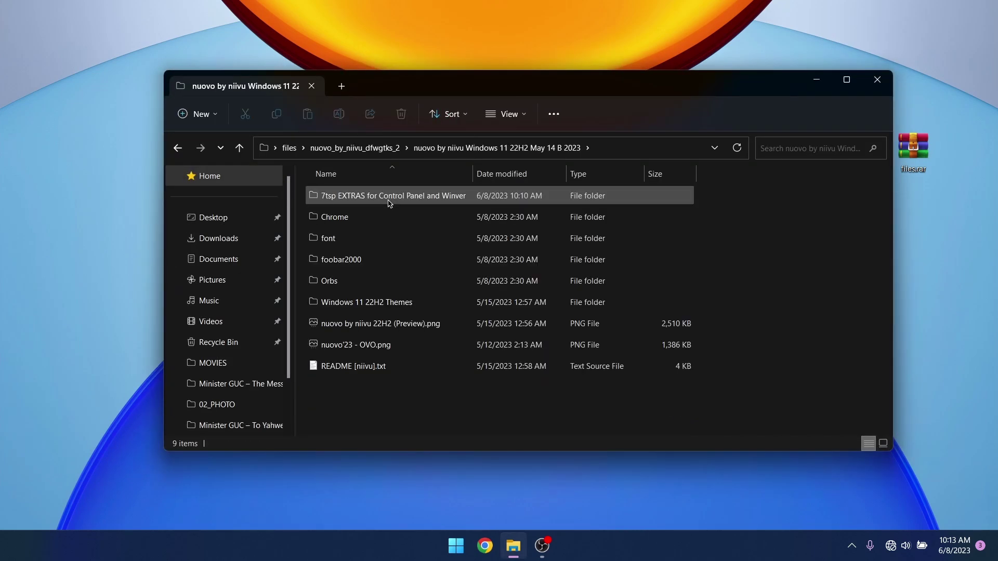
{"action": "double_click", "coordinate": [382, 304]}
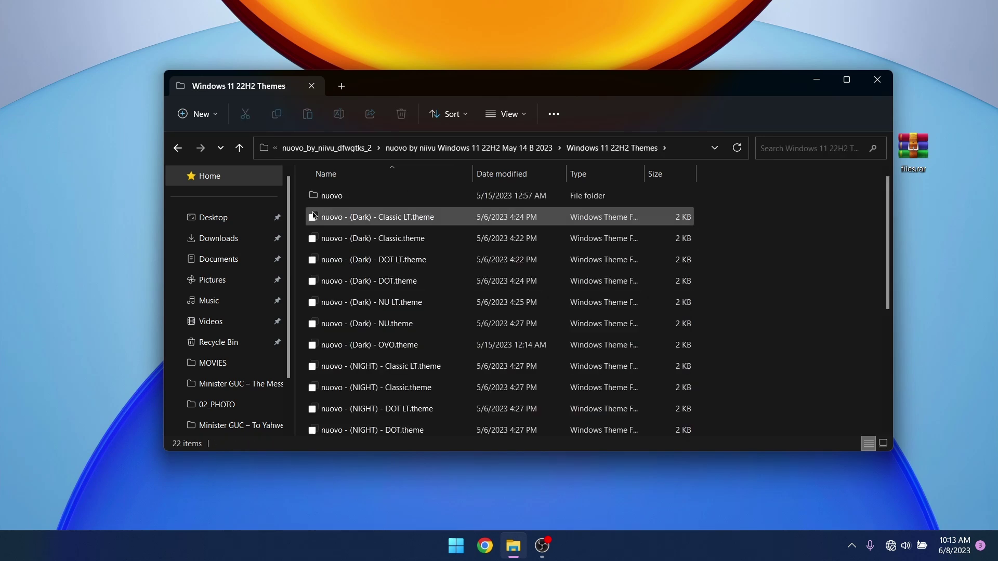
{"action": "left_click_drag", "start_coordinate": [731, 200], "coordinate": [393, 501]}
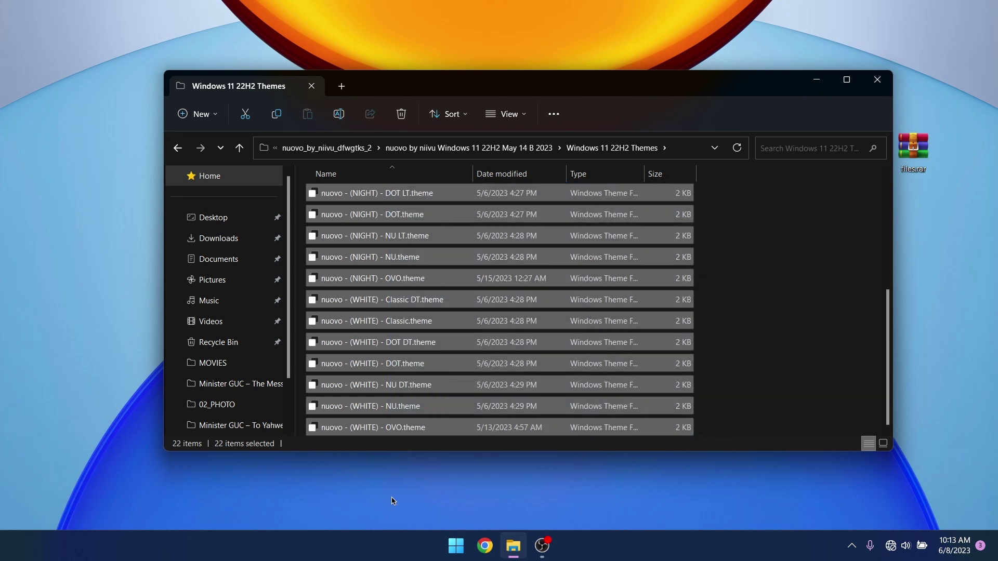
{"action": "left_click", "coordinate": [276, 118]}
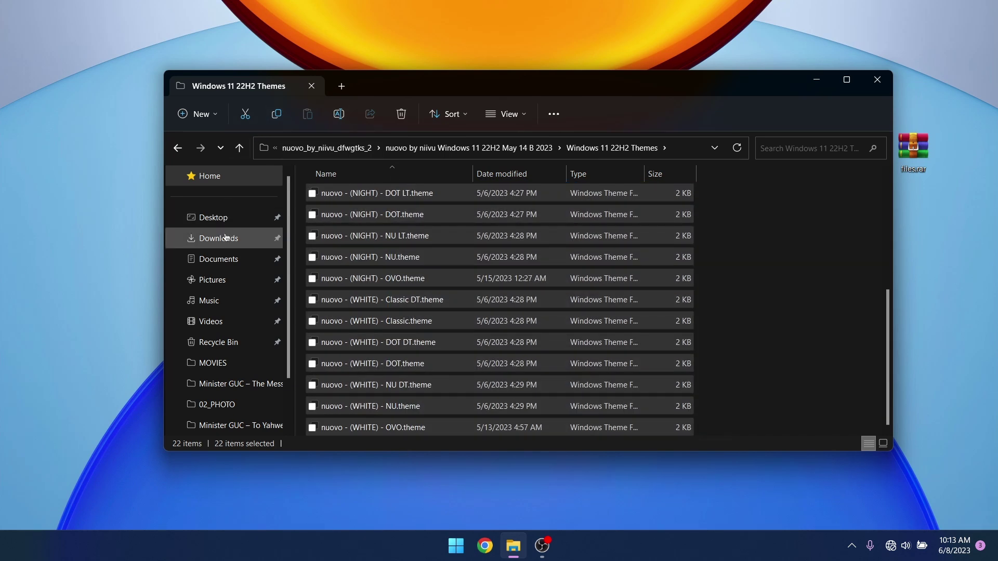
- Go to the Windows\Resources\Themes folder on the Local Disk
{"action": "scroll", "coordinate": [223, 376], "scroll_direction": "down", "scroll_amount": 1}
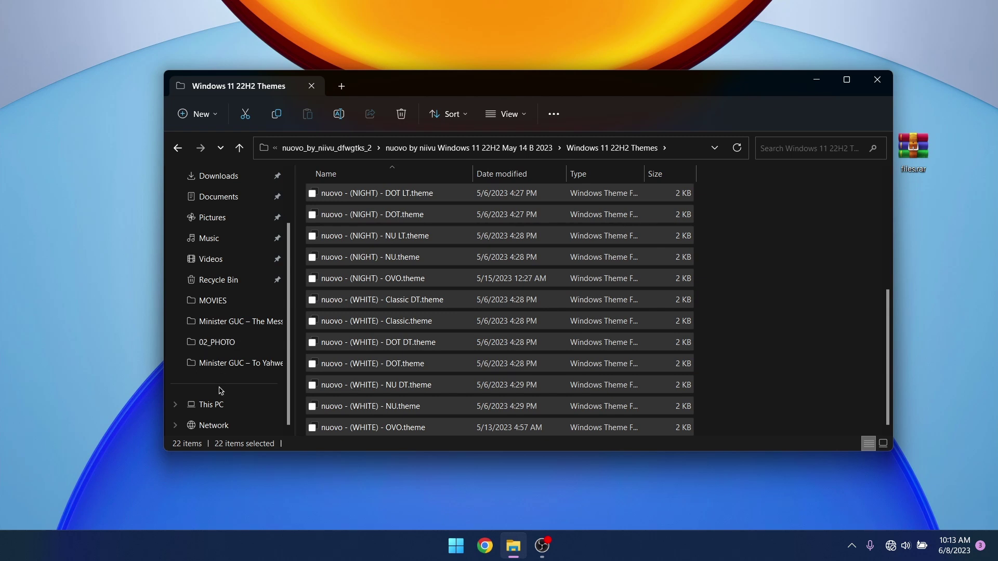
{"action": "left_click", "coordinate": [213, 404]}
{"action": "double_click", "coordinate": [475, 244]}
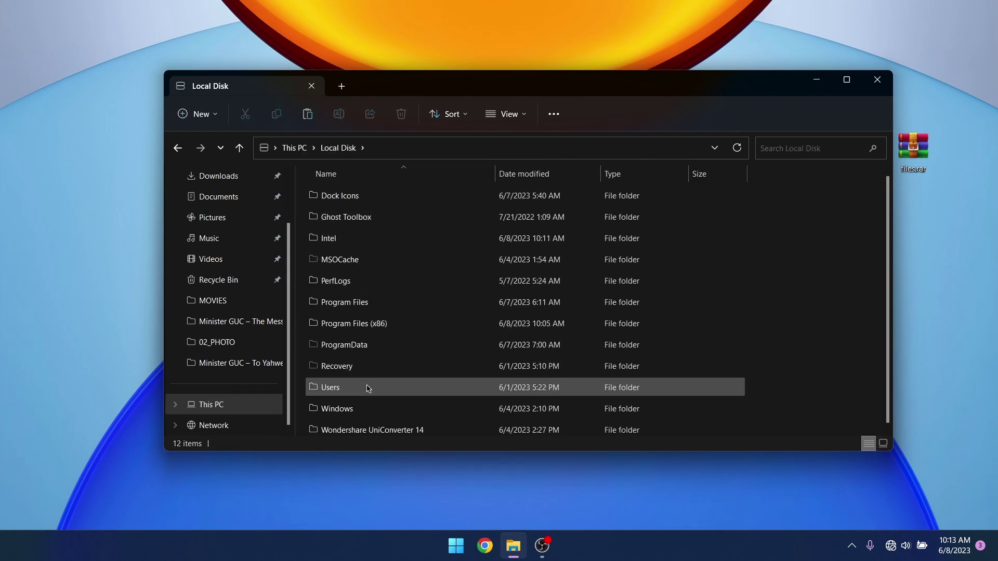
{"action": "double_click", "coordinate": [367, 408]}
{"action": "left_click", "coordinate": [366, 409]}
{"action": "scroll", "coordinate": [410, 263], "scroll_direction": "down", "scroll_amount": 4}
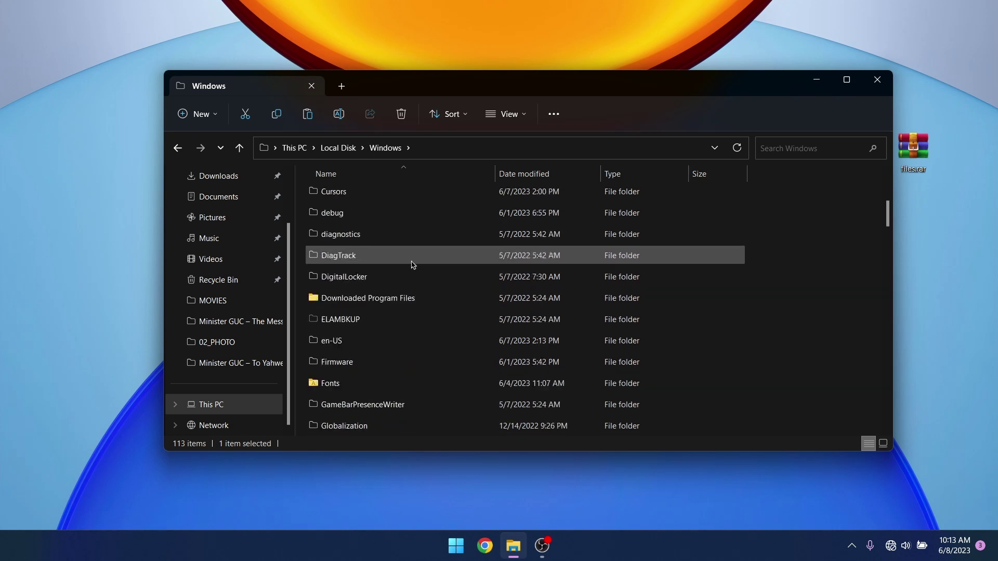
{"action": "scroll", "coordinate": [402, 270], "scroll_direction": "down", "scroll_amount": 5}
{"action": "scroll", "coordinate": [401, 271], "scroll_direction": "down", "scroll_amount": 4}
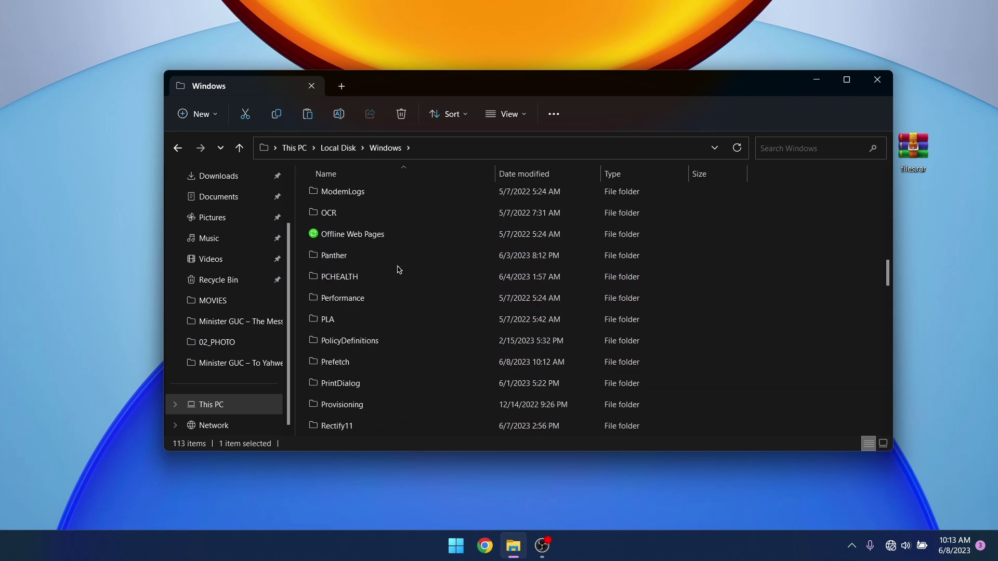
{"action": "scroll", "coordinate": [397, 275], "scroll_direction": "down", "scroll_amount": 2}
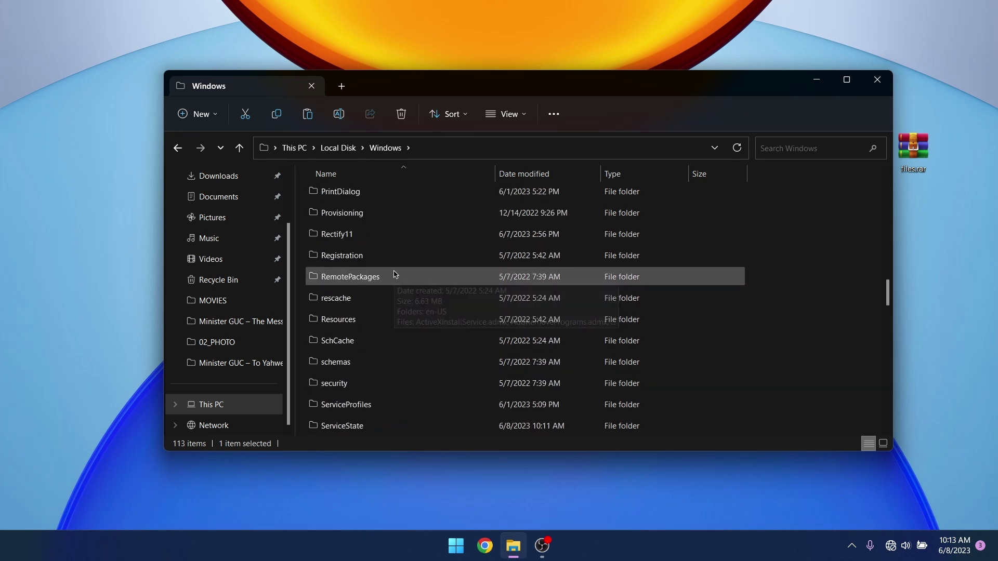
{"action": "scroll", "coordinate": [400, 270], "scroll_direction": "down", "scroll_amount": 1}
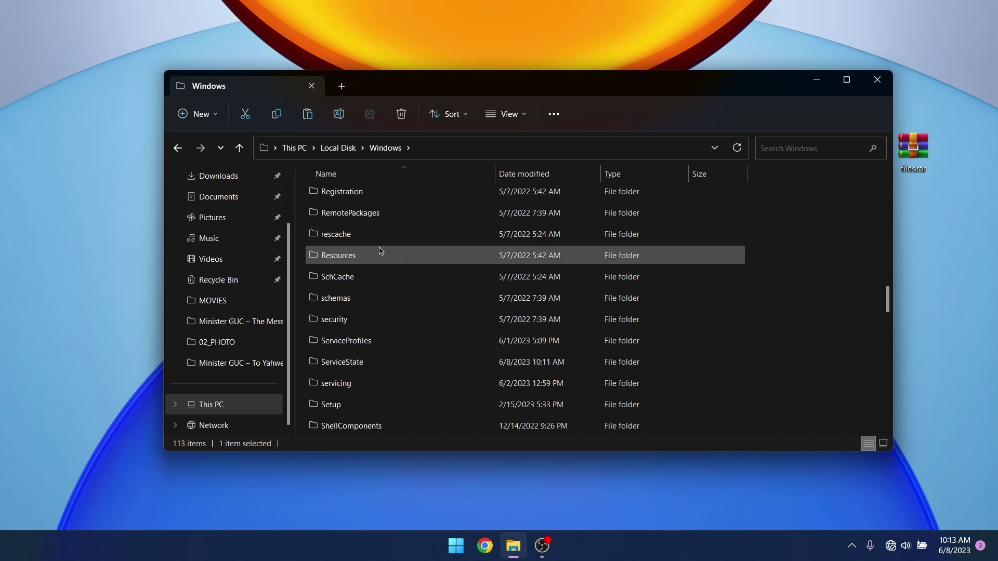
{"action": "double_click", "coordinate": [364, 255]}
{"action": "double_click", "coordinate": [358, 217]}
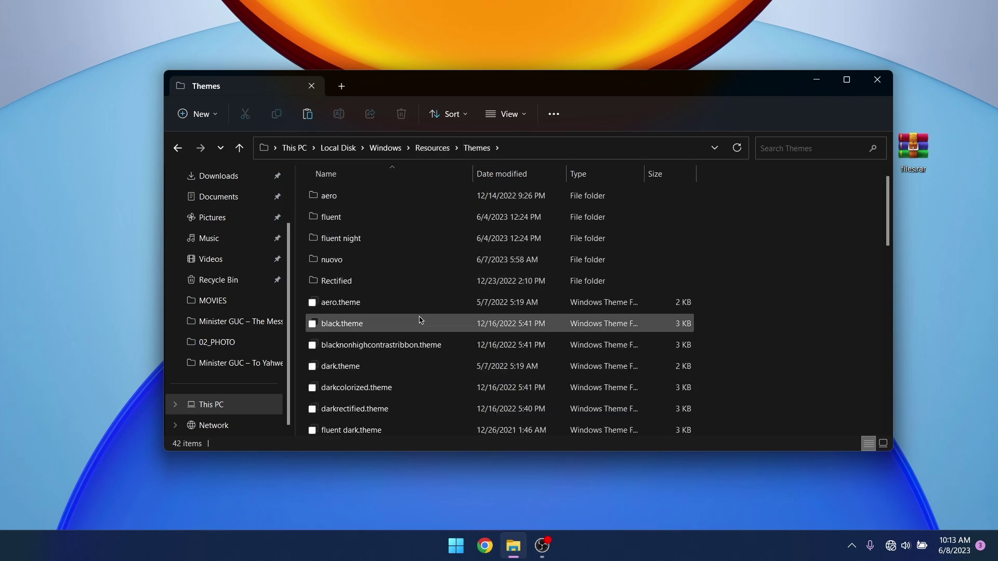
- Paste the copied nuovo theme files into the system Themes folder and close the window
{"action": "right_click", "coordinate": [809, 229]}
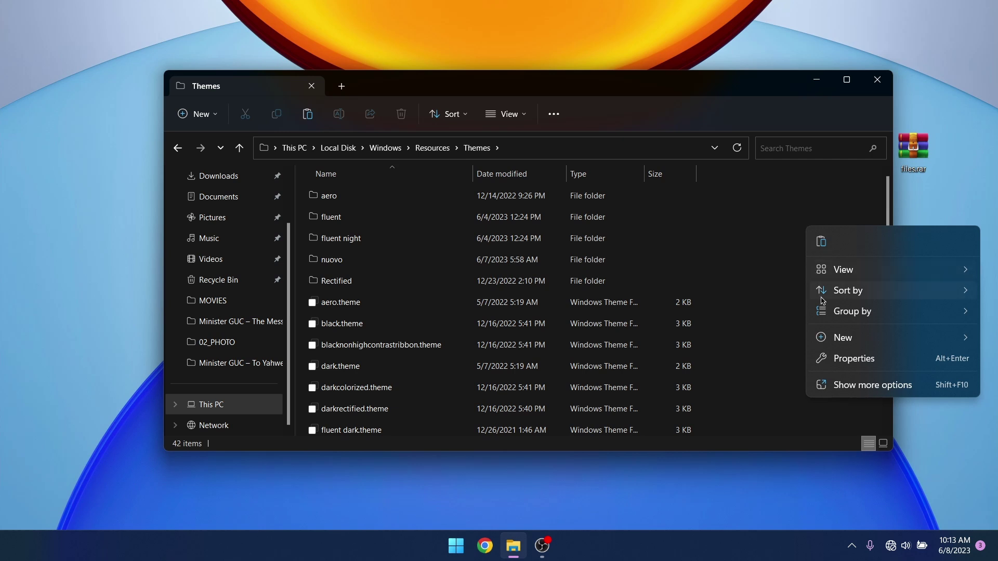
{"action": "left_click", "coordinate": [821, 242]}
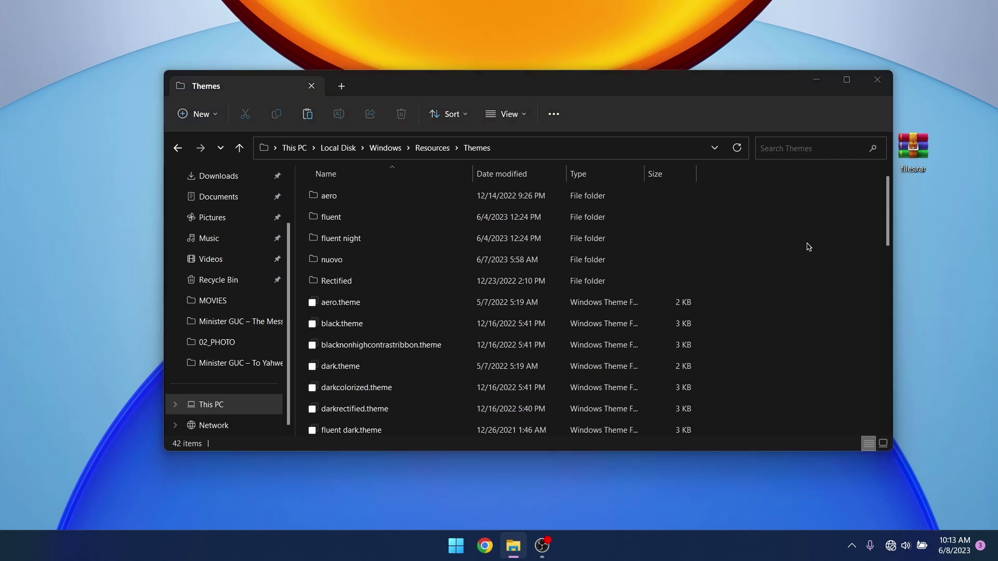
{"action": "left_click", "coordinate": [238, 204]}
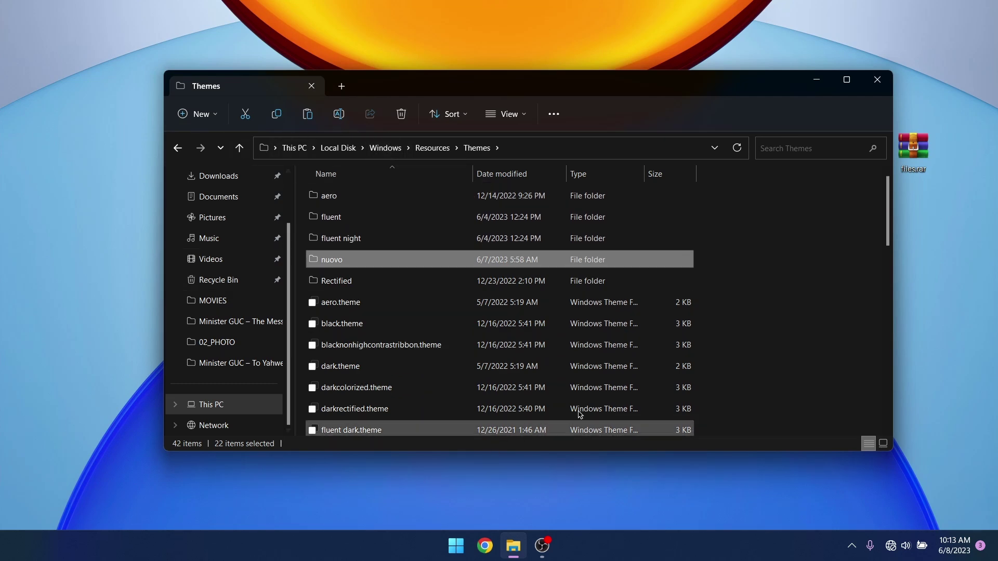
{"action": "left_click", "coordinate": [865, 82]}
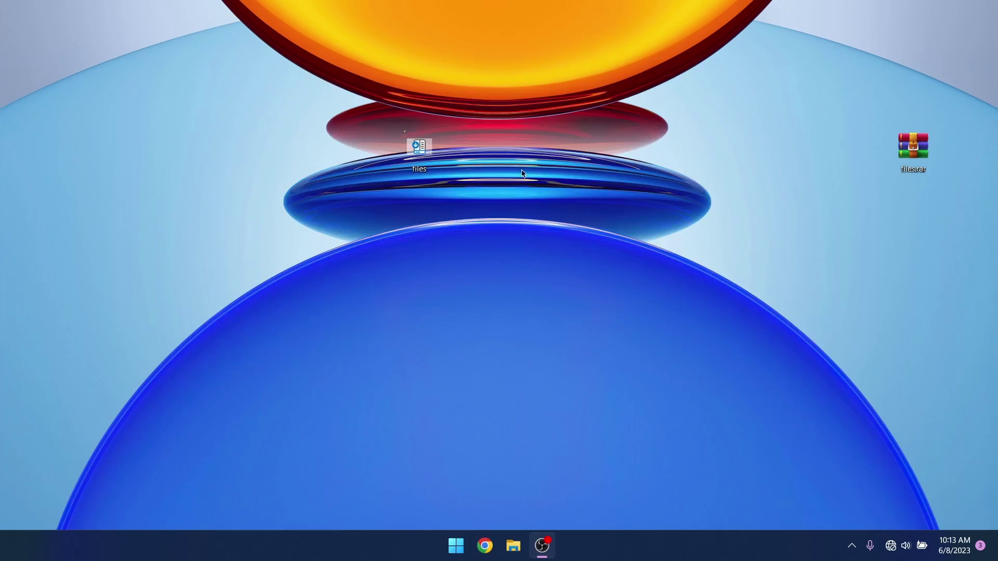
- In the Windows personalization themes, apply the dark brown nuovo theme in the third row of thumbnails and close Settings
{"action": "left_click", "coordinate": [448, 554]}
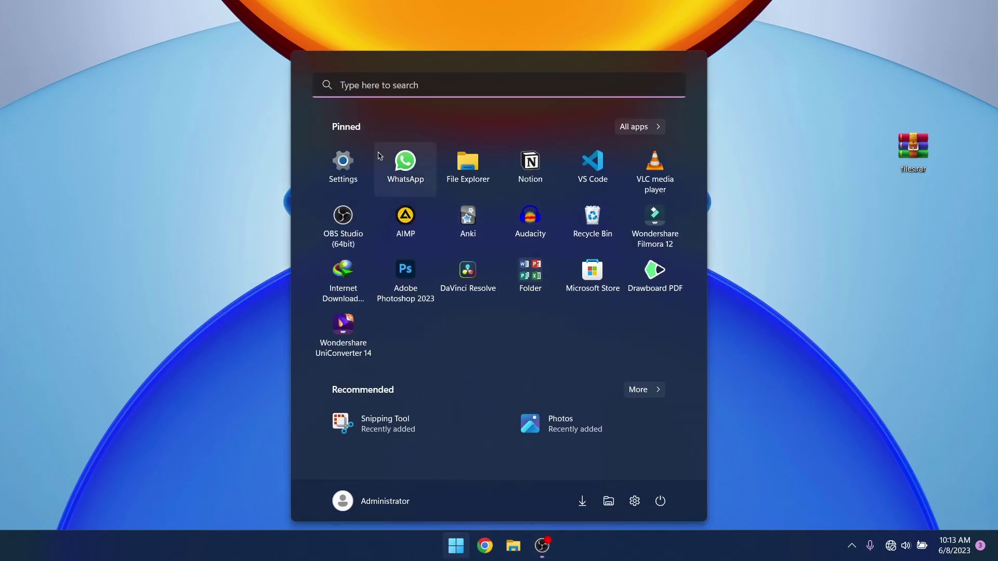
{"action": "left_click", "coordinate": [341, 164]}
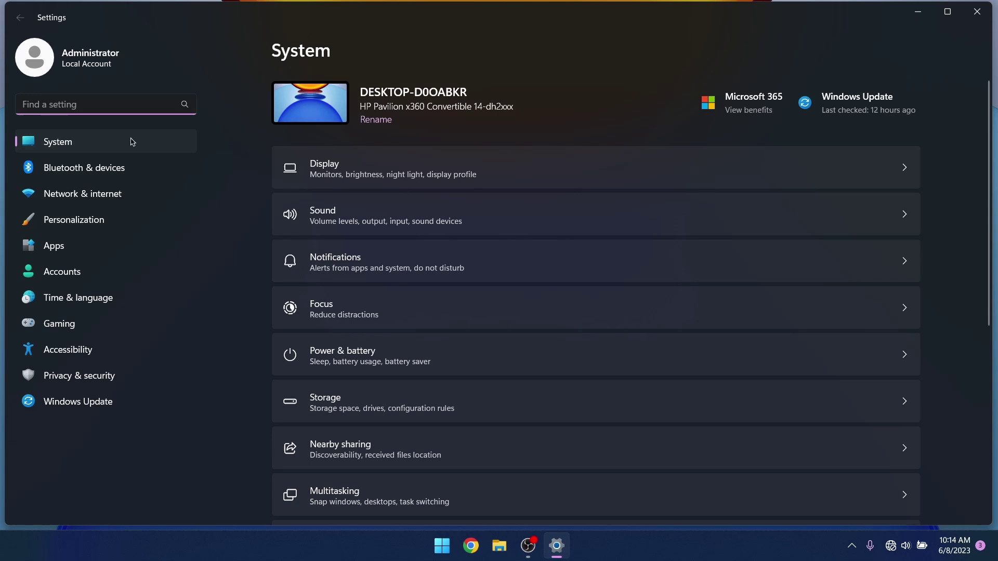
{"action": "left_click", "coordinate": [104, 222]}
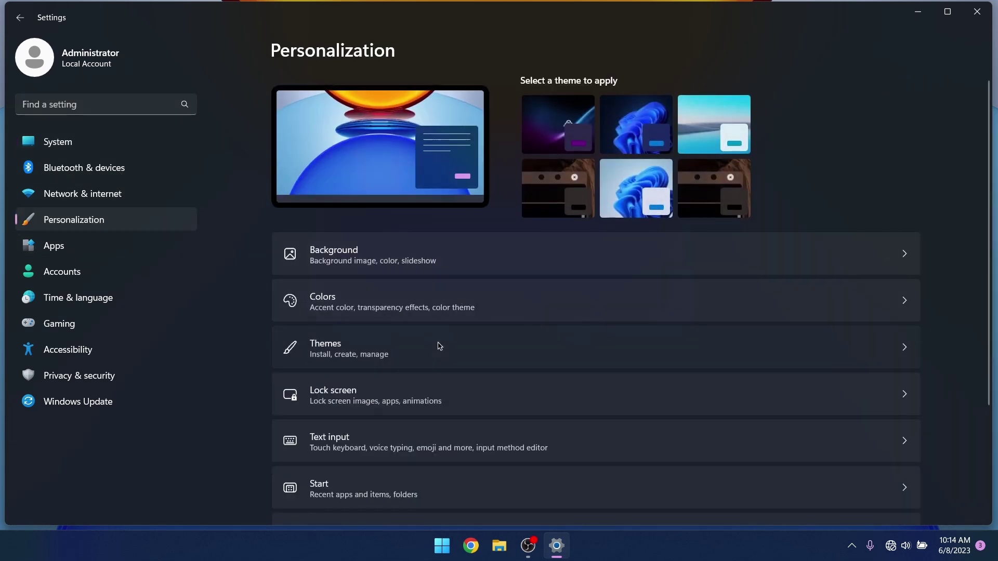
{"action": "left_click", "coordinate": [439, 346]}
{"action": "scroll", "coordinate": [540, 253], "scroll_direction": "down", "scroll_amount": 2}
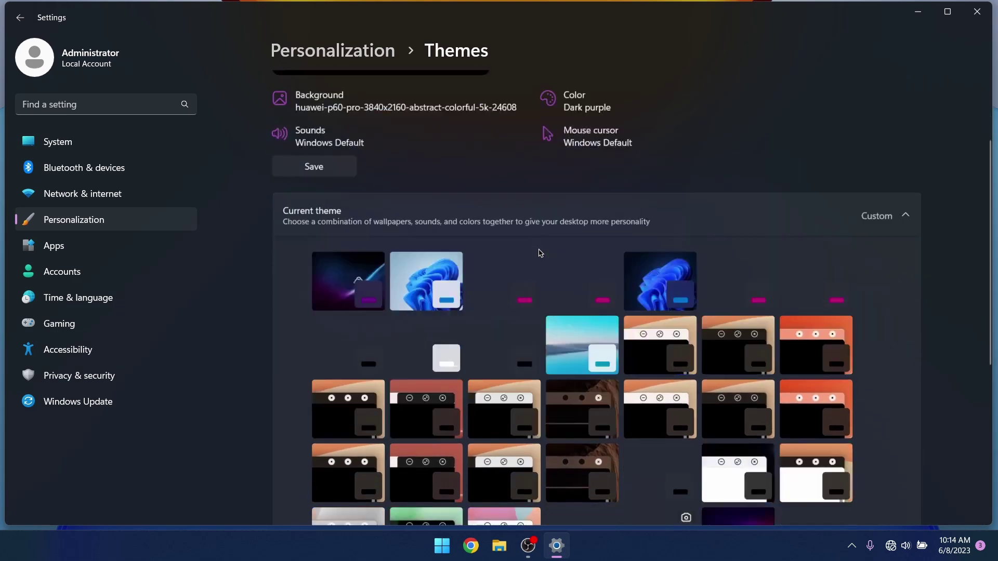
{"action": "scroll", "coordinate": [541, 254], "scroll_direction": "down", "scroll_amount": 4}
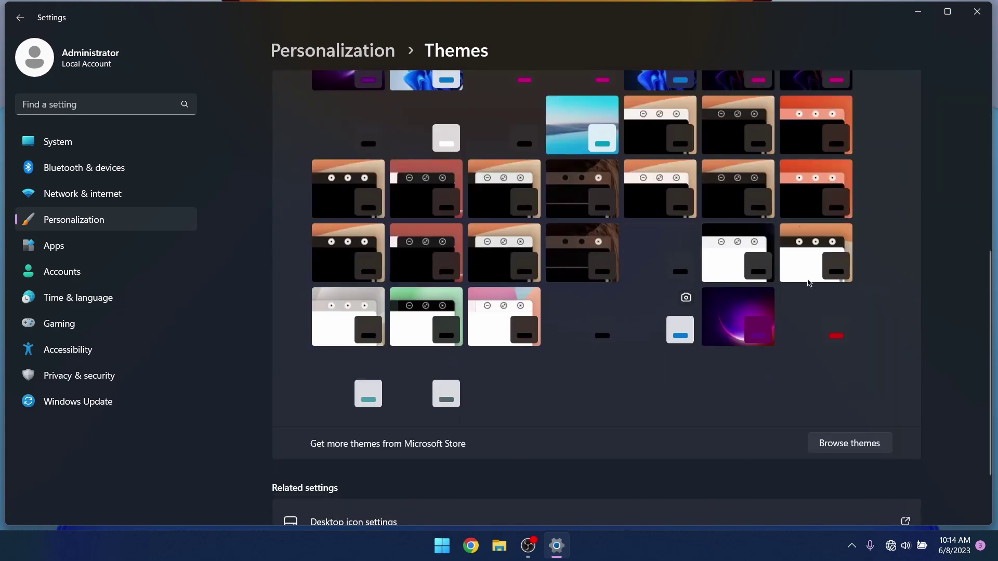
{"action": "left_click", "coordinate": [601, 202]}
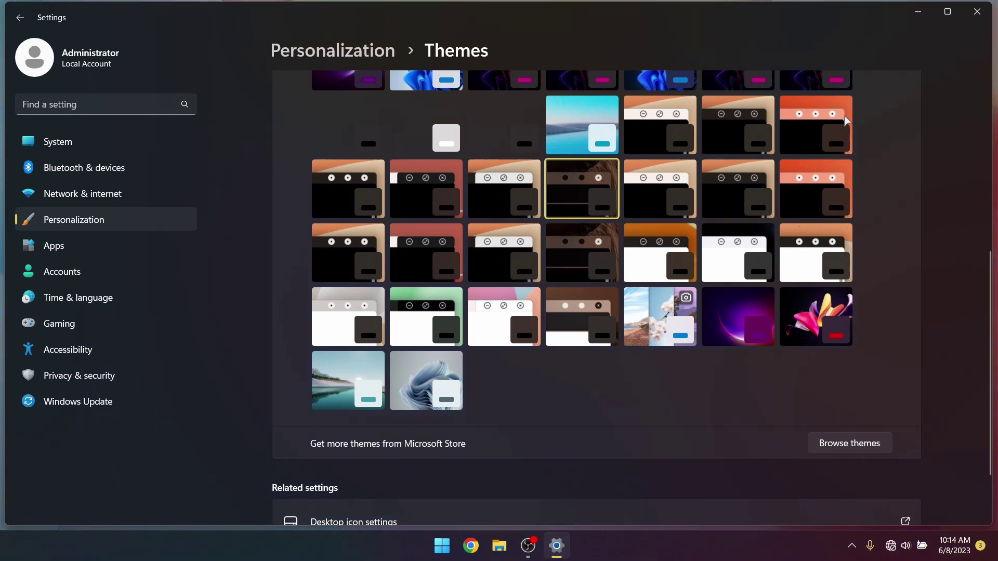
{"action": "left_click", "coordinate": [977, 11]}
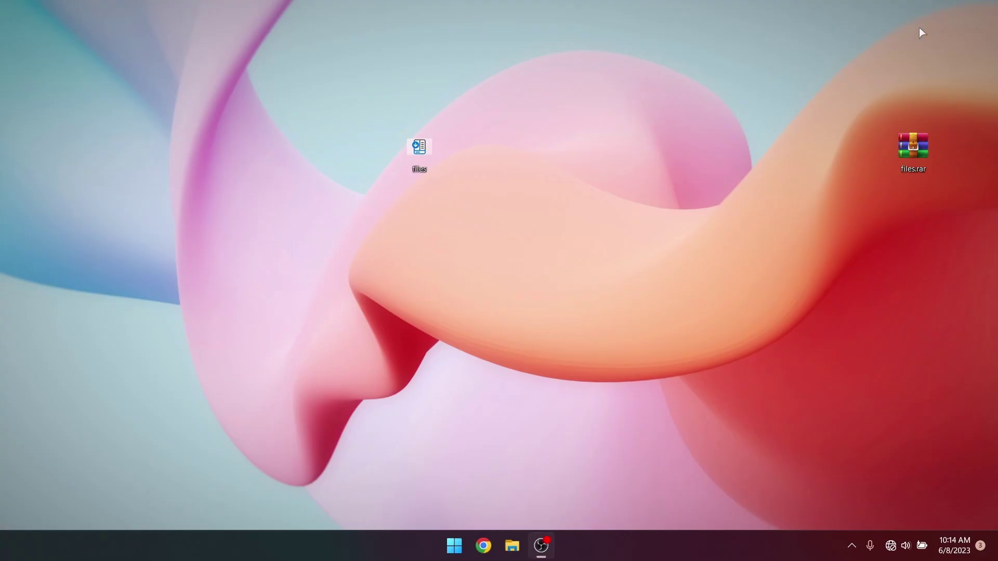
- Open the desktop files folder and move its window slightly upward to examine the new theme's window styling
{"action": "double_click", "coordinate": [418, 153]}
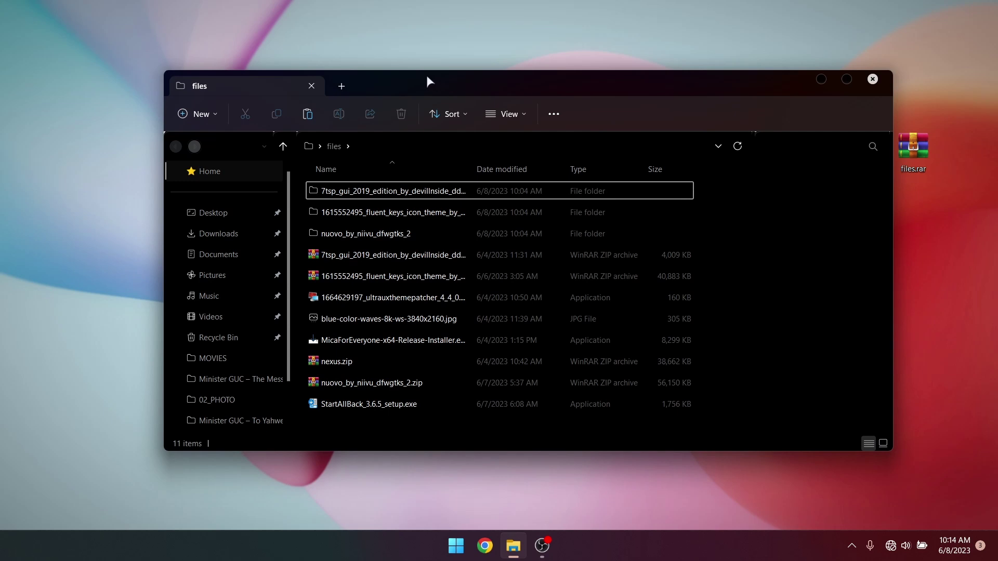
{"action": "mouse_move", "coordinate": [423, 80]}
{"action": "left_mouse_down"}
{"action": "mouse_move", "coordinate": [416, 71]}
{"action": "mouse_move", "coordinate": [428, 66]}
{"action": "left_mouse_up"}
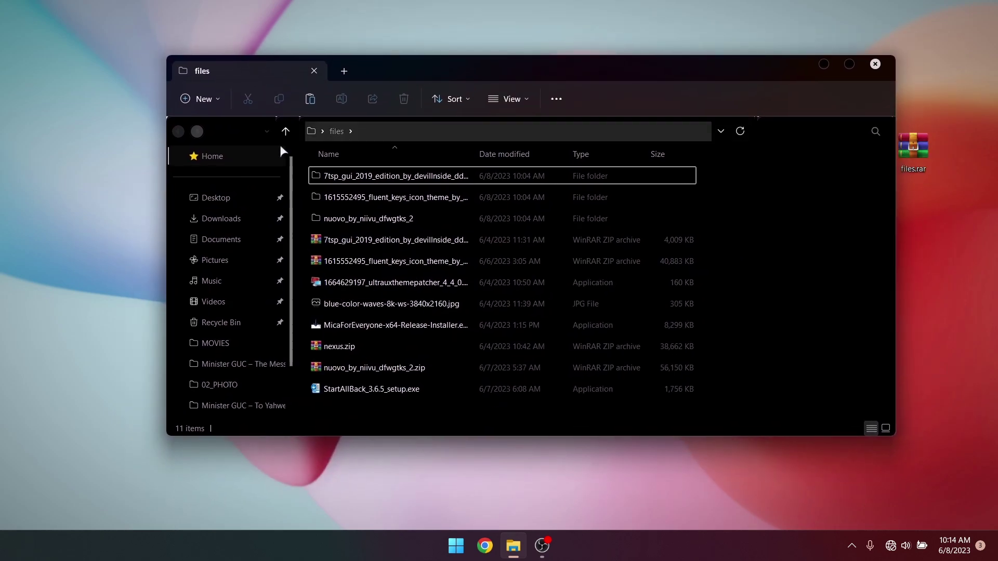
- View This PC to examine the themed drive icons and close the window
{"action": "scroll", "coordinate": [256, 234], "scroll_direction": "down", "scroll_amount": 3}
{"action": "left_click", "coordinate": [238, 368]}
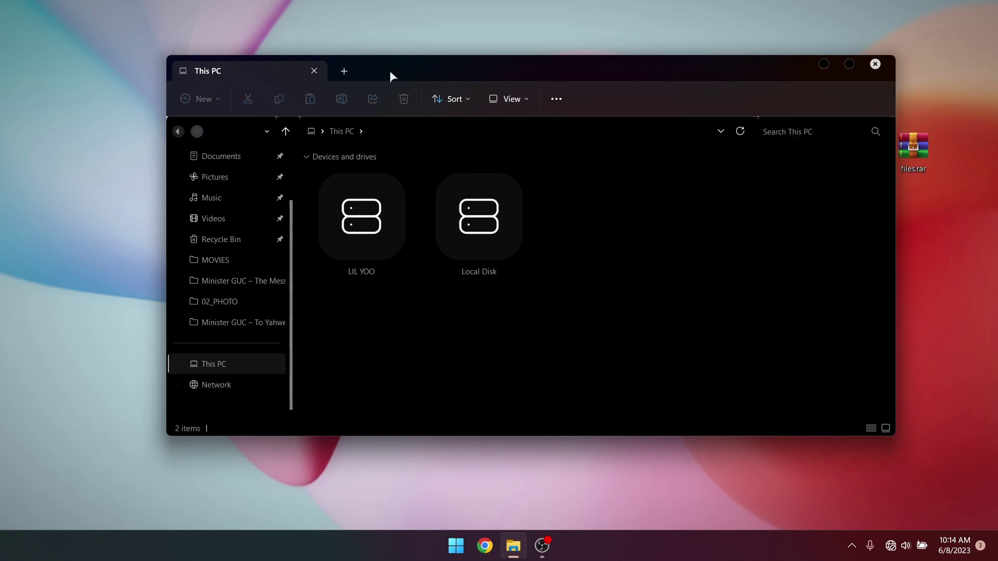
{"action": "left_click", "coordinate": [877, 64]}
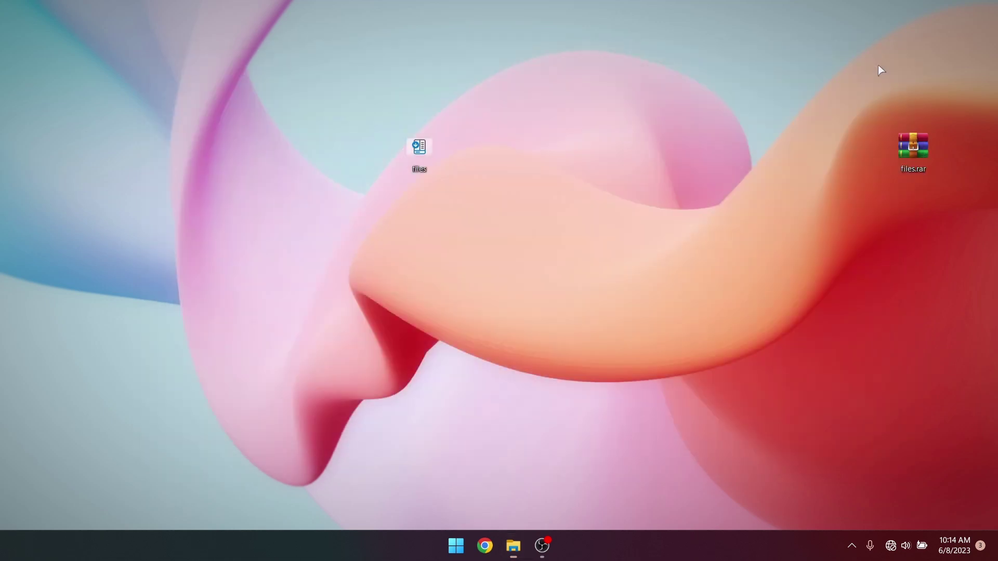
- Run StartAllBack_3.6.5_setup.exe from the desktop files folder and install it for everyone
{"action": "double_click", "coordinate": [427, 150]}
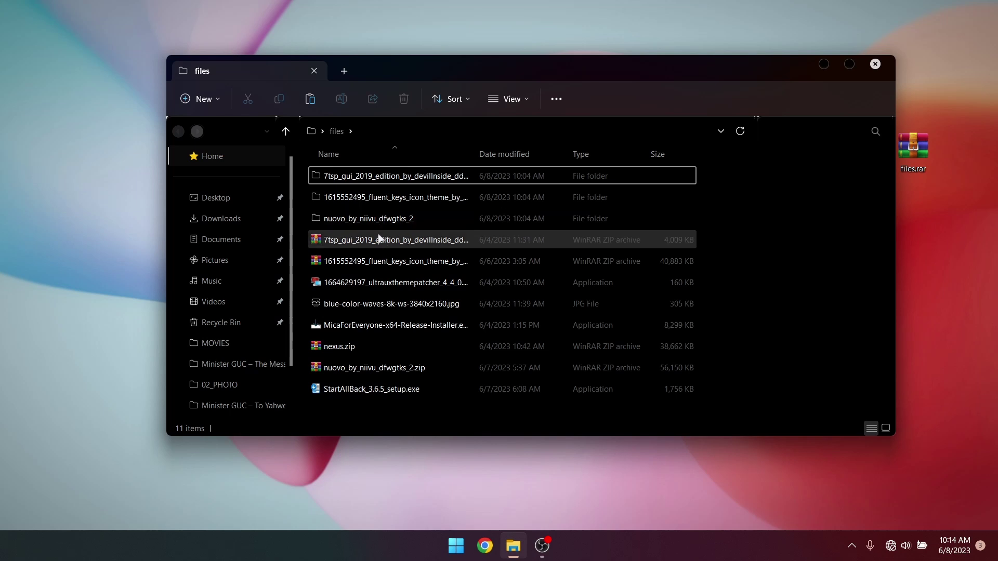
{"action": "left_click", "coordinate": [364, 391]}
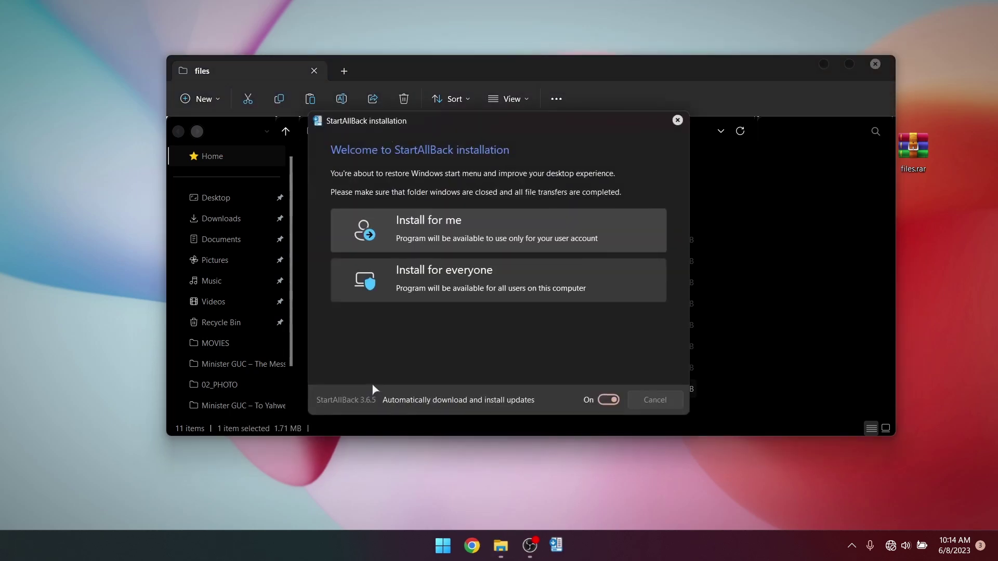
{"action": "left_click", "coordinate": [464, 282]}
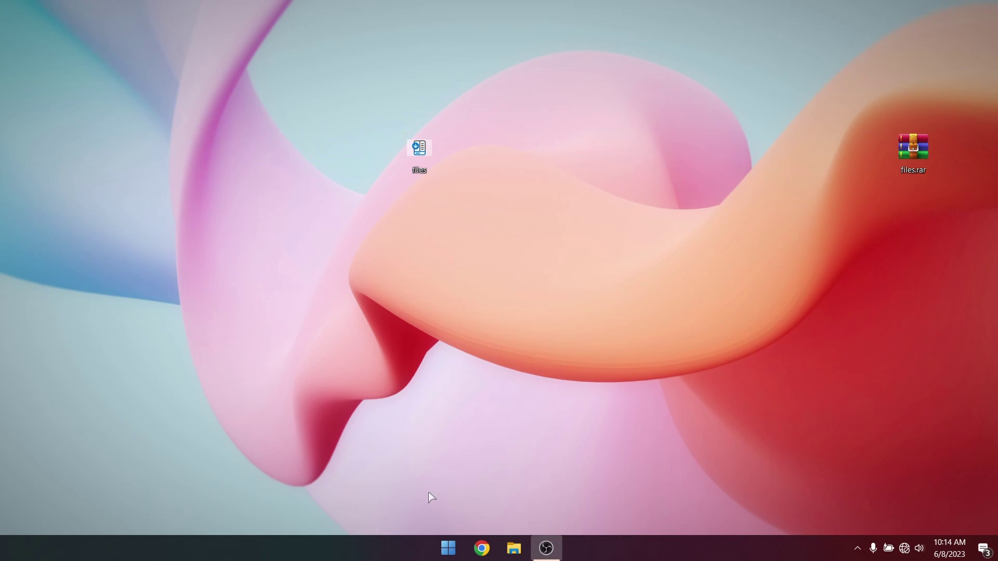
- Try the Start menu and open the StartAllBack configuration through the taskbar's properties
{"action": "left_click", "coordinate": [443, 550]}
{"action": "left_click", "coordinate": [442, 552]}
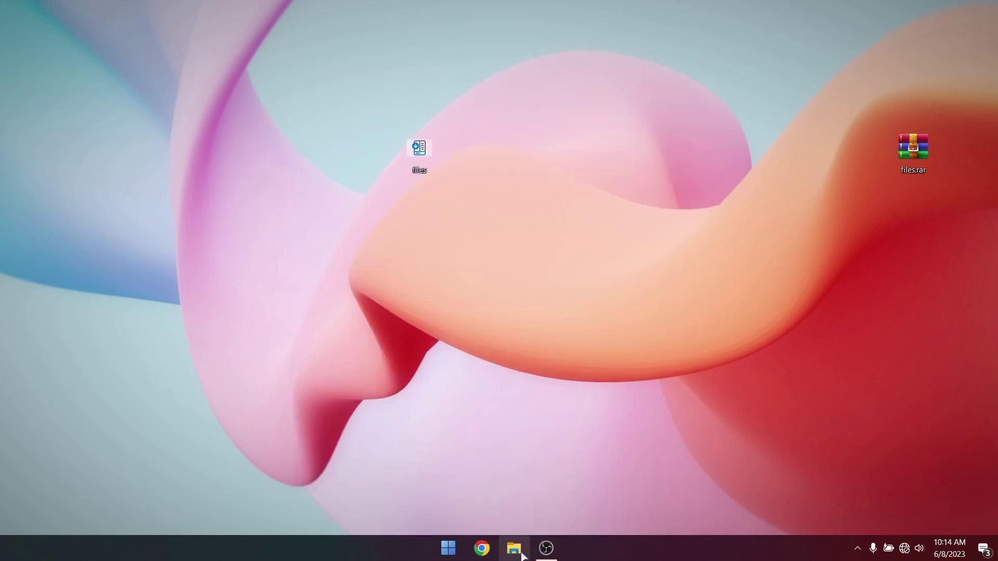
{"action": "right_click", "coordinate": [670, 554]}
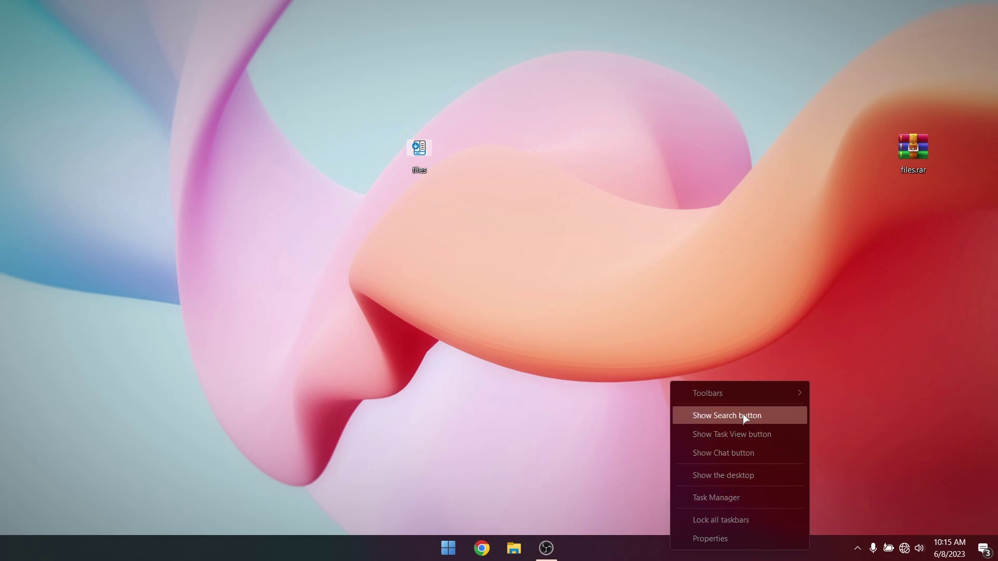
{"action": "mouse_move", "coordinate": [743, 401]}
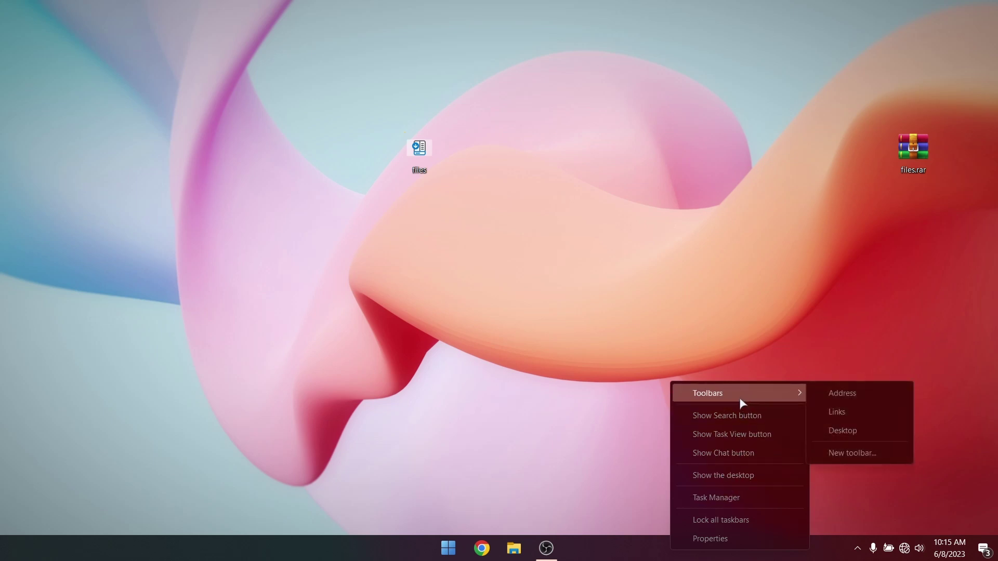
{"action": "left_click", "coordinate": [738, 540]}
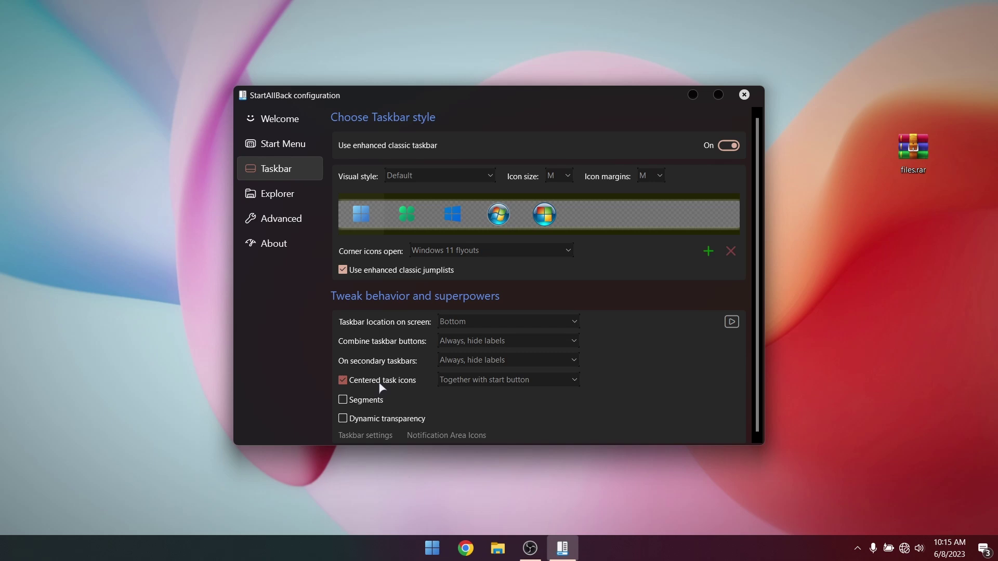
- Toggle centered task icons off and back on, and turn off the enhanced classic start menu
{"action": "left_click", "coordinate": [380, 385]}
{"action": "left_click", "coordinate": [380, 385]}
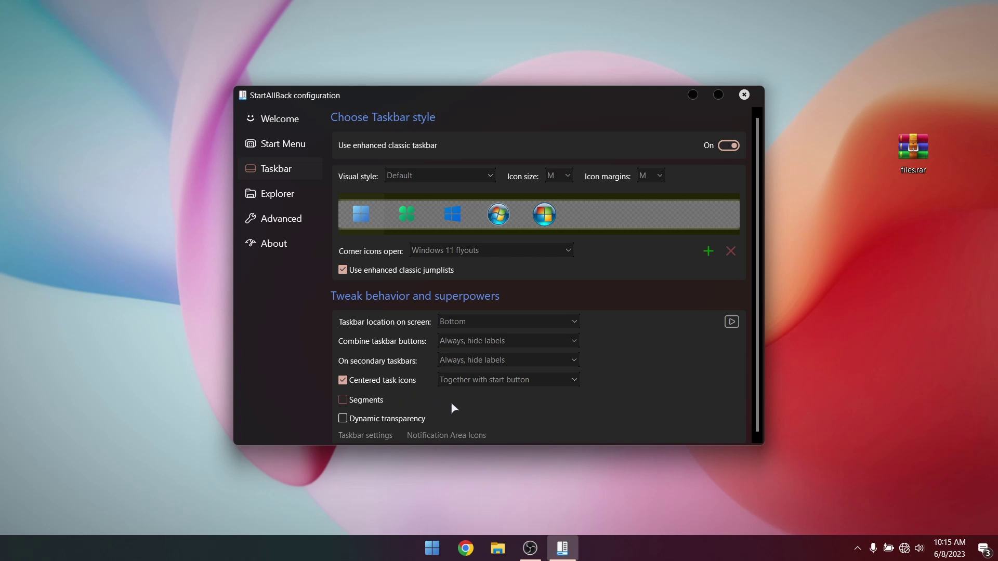
{"action": "left_click", "coordinate": [730, 145]}
{"action": "left_click", "coordinate": [256, 144]}
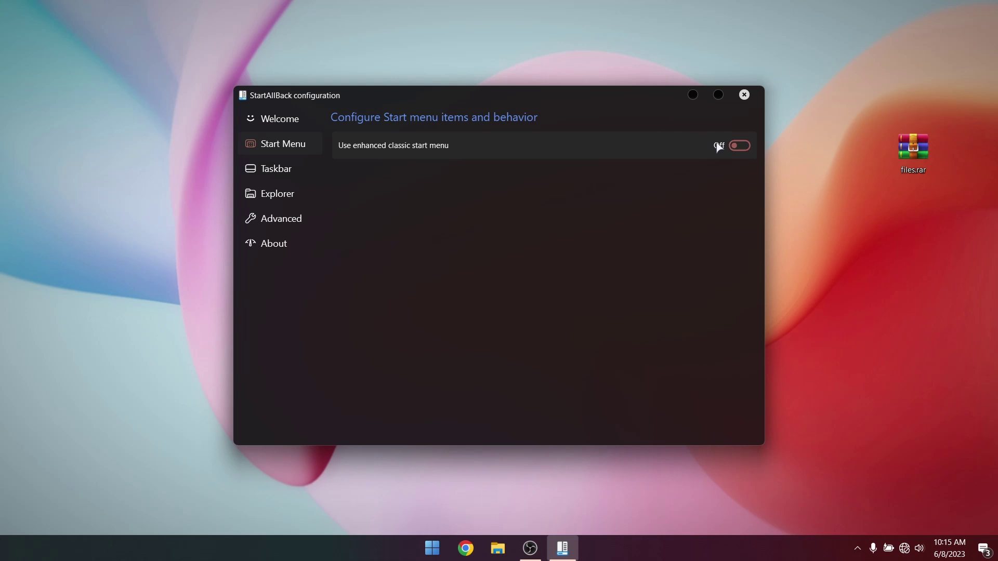
- Review StartAllBack's Explorer, Start Menu and Advanced settings, keeping the enhanced classic start menu off, and close the configuration
{"action": "left_click", "coordinate": [270, 200]}
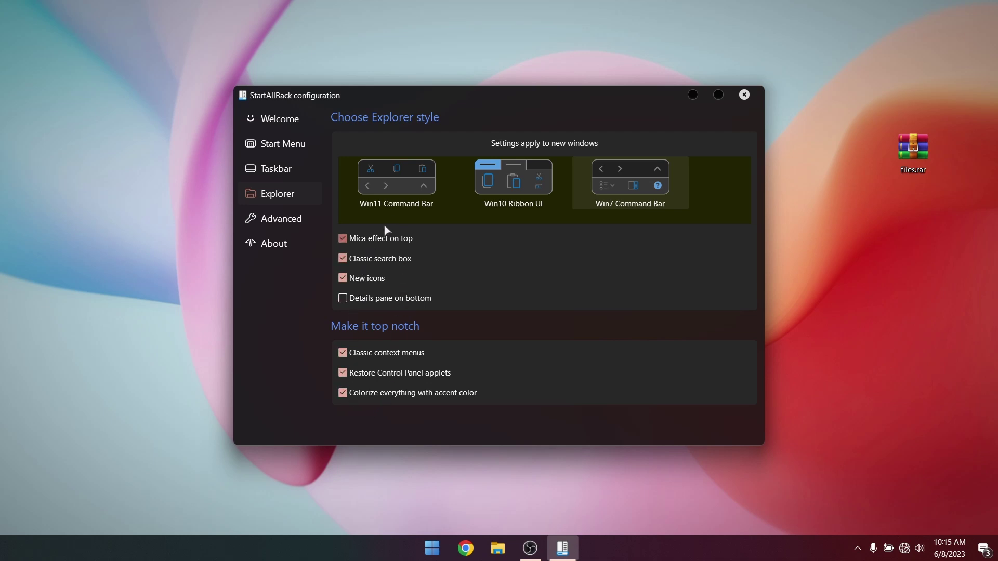
{"action": "left_click", "coordinate": [282, 150]}
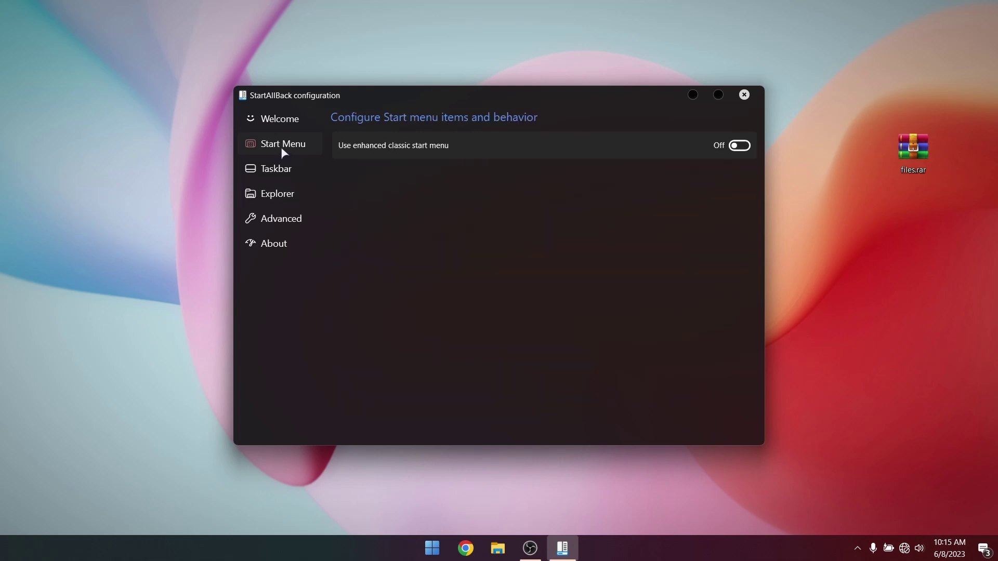
{"action": "left_click", "coordinate": [740, 147]}
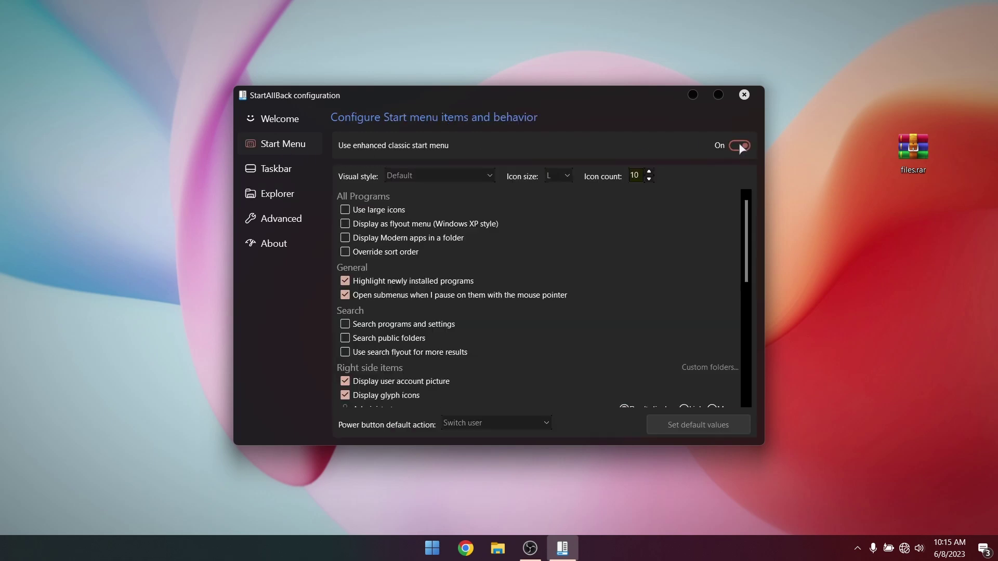
{"action": "left_click", "coordinate": [740, 146]}
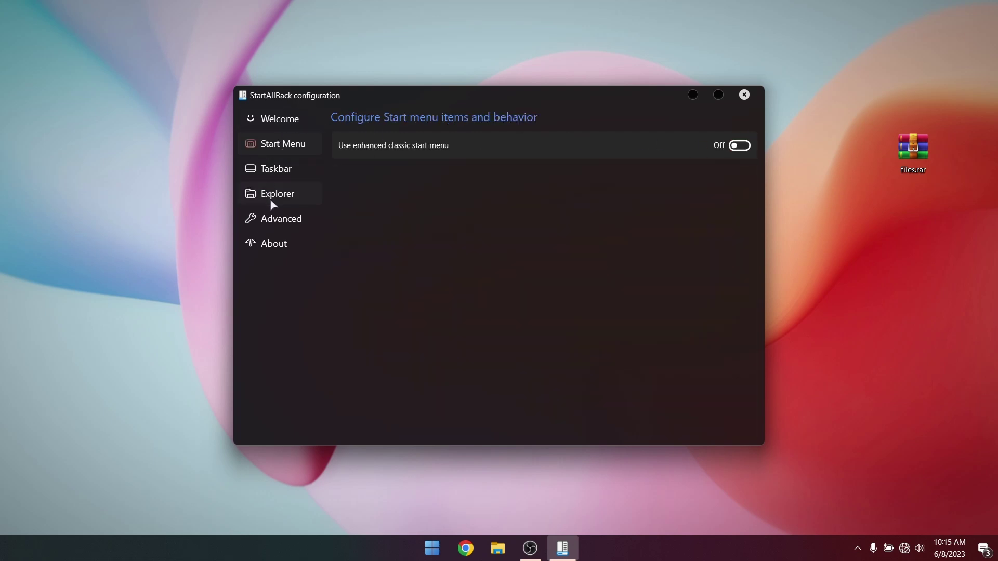
{"action": "left_click", "coordinate": [278, 222]}
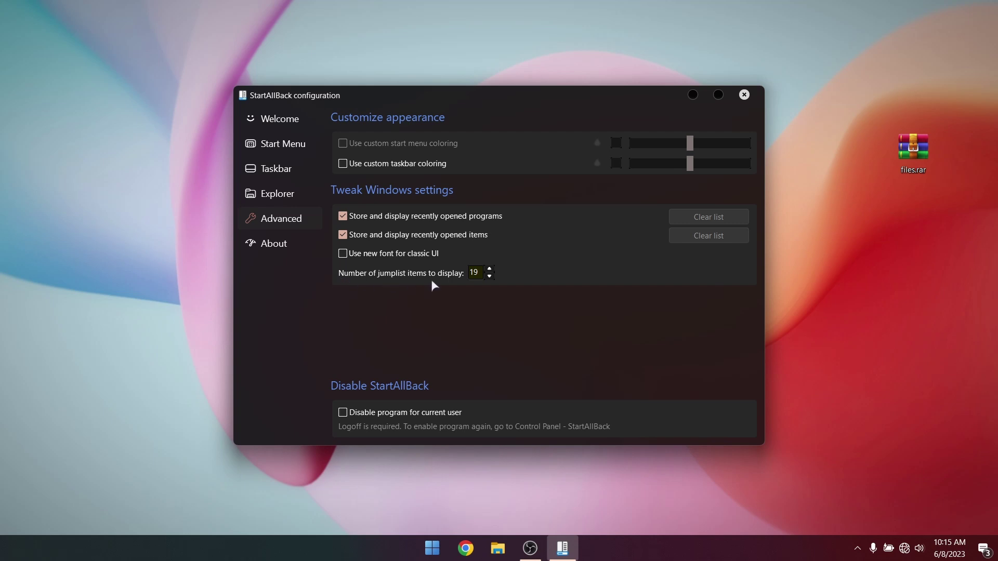
{"action": "left_click", "coordinate": [745, 95]}
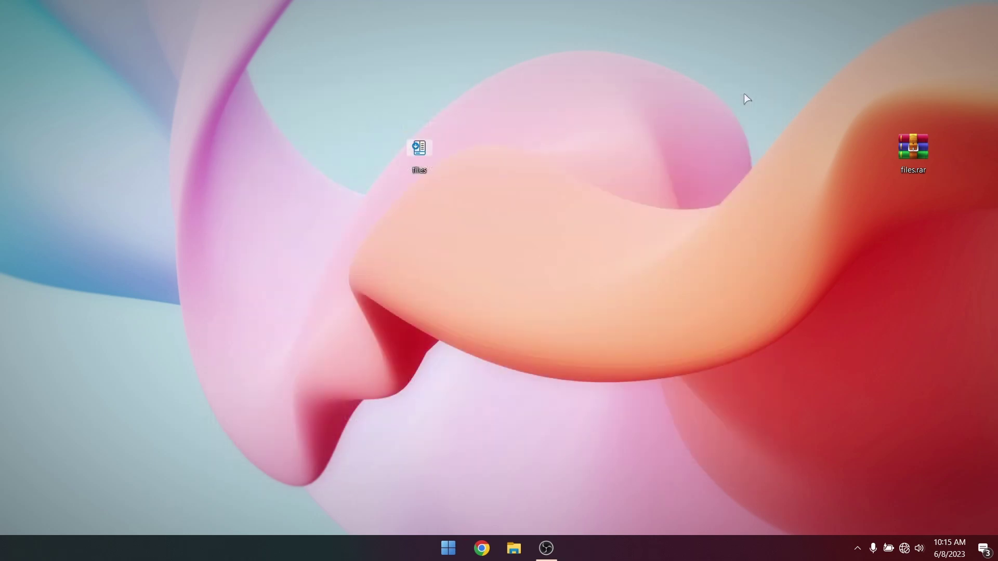
- Open File Explorer, move its window slightly lower, examine the Home folder's themed icons, and close the window
{"action": "left_click", "coordinate": [526, 549]}
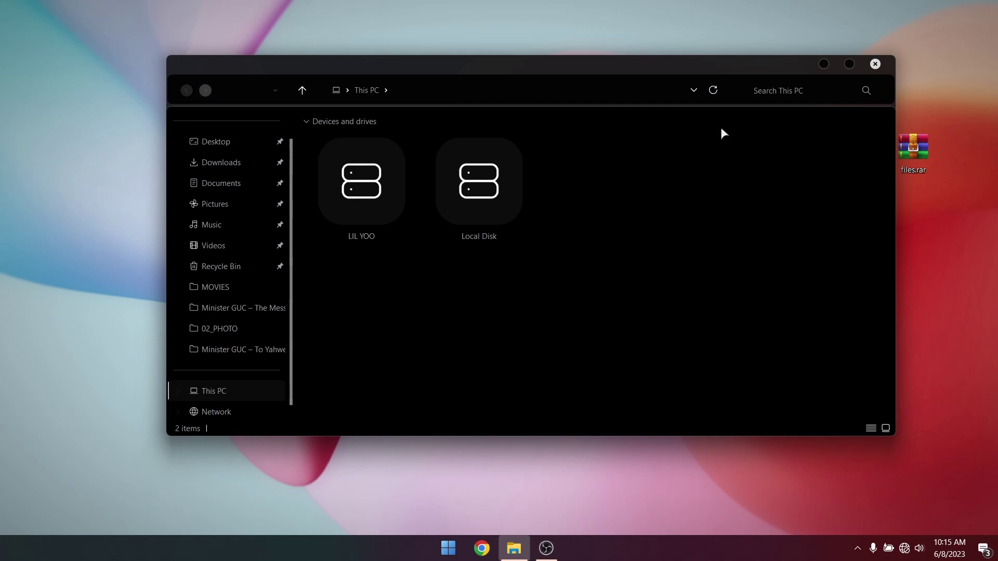
{"action": "left_click_drag", "start_coordinate": [687, 61], "coordinate": [654, 114]}
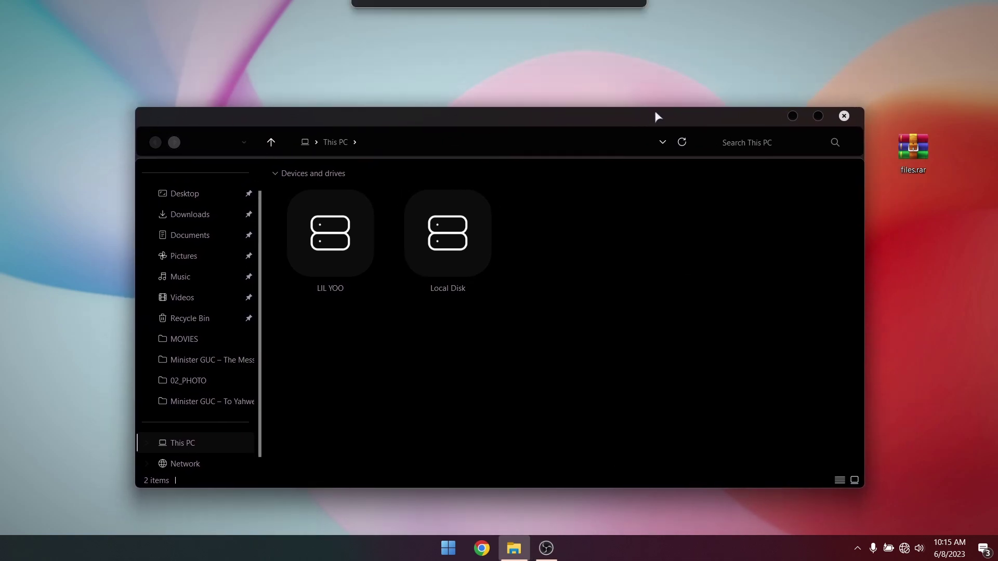
{"action": "scroll", "coordinate": [193, 225], "scroll_direction": "up", "scroll_amount": 1}
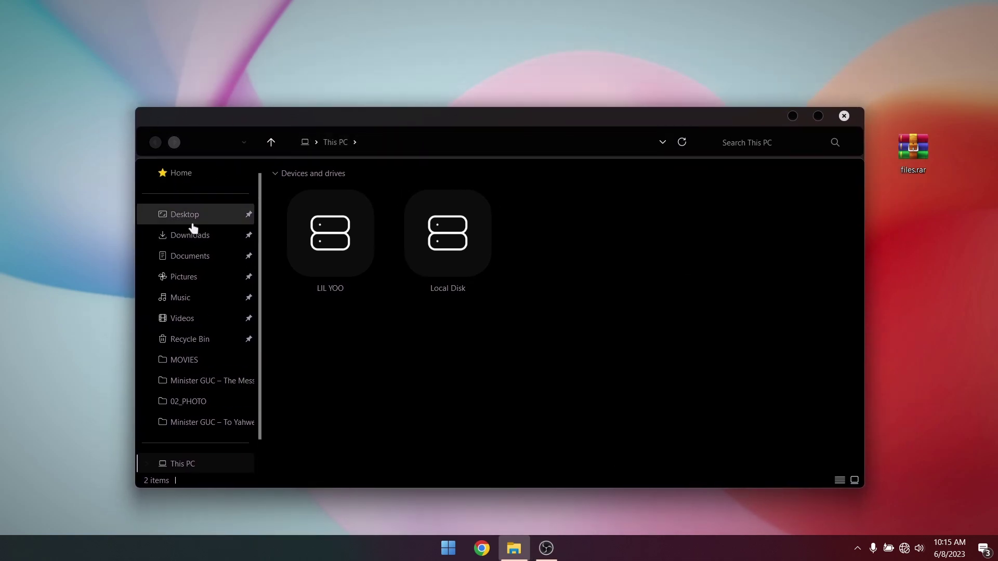
{"action": "left_click", "coordinate": [197, 175]}
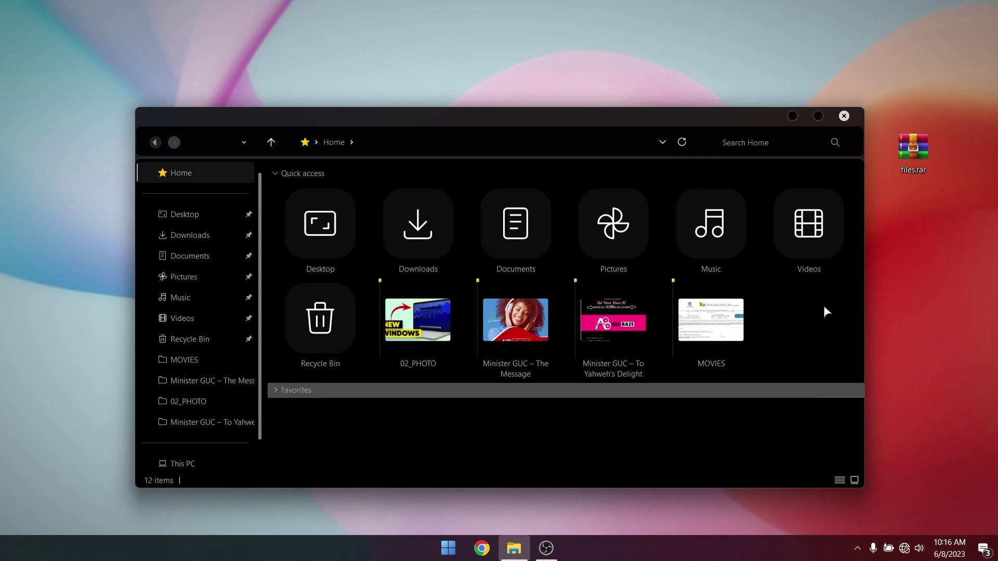
{"action": "left_click", "coordinate": [849, 117]}
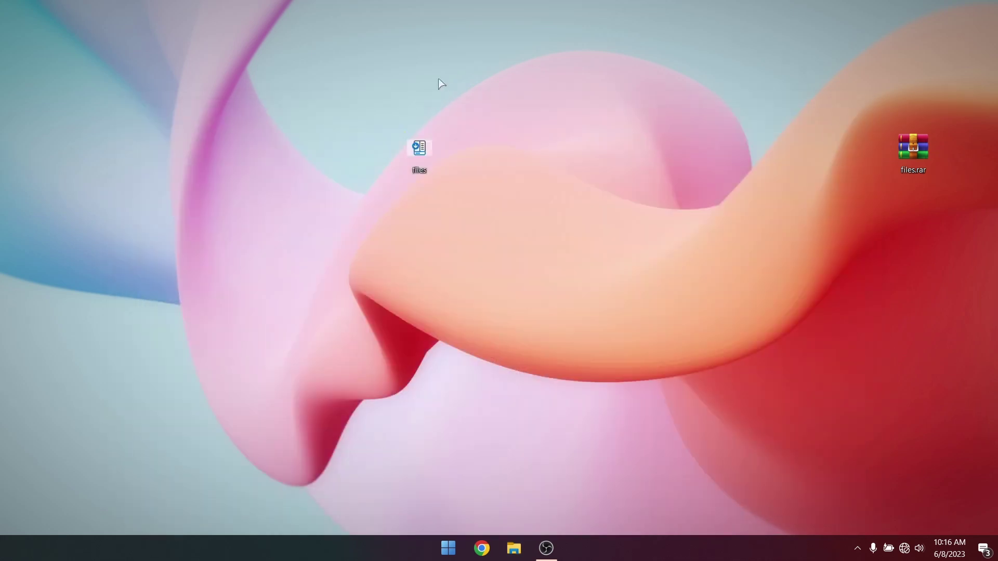
- Run the MicaForEveryone-x64-Release installer from the files folder for all users and bring its setup wizard to the front
{"action": "double_click", "coordinate": [419, 148]}
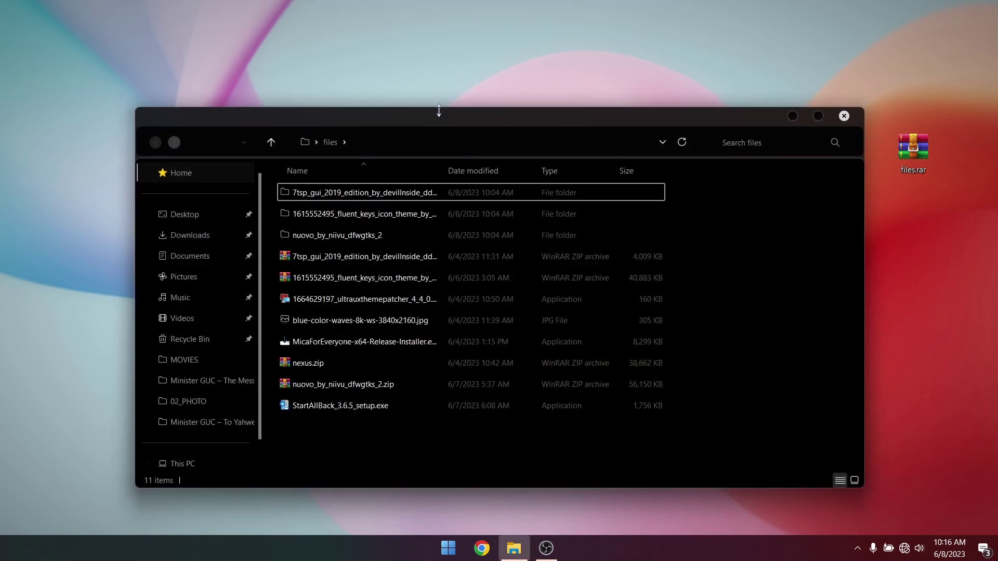
{"action": "left_click", "coordinate": [346, 342]}
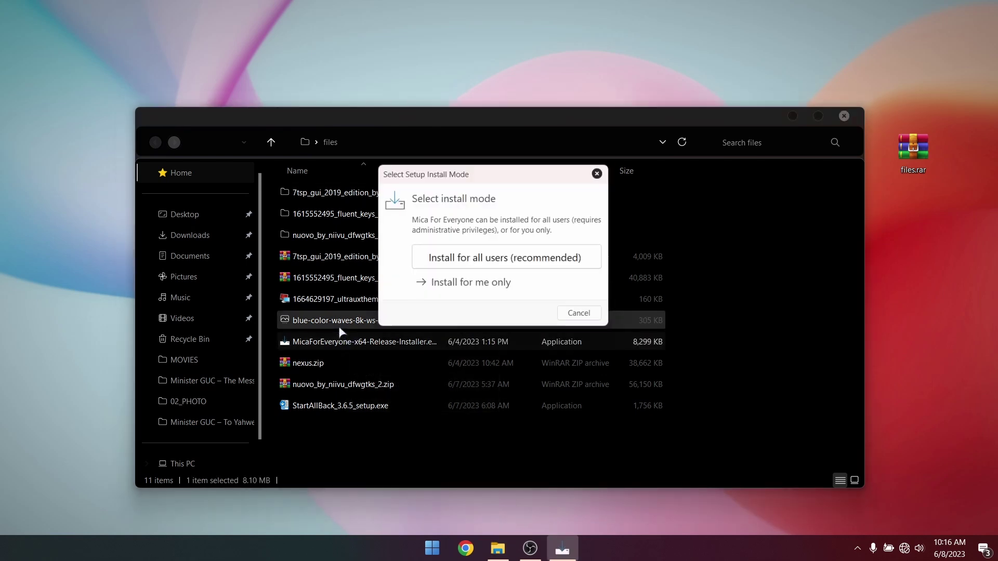
{"action": "left_click", "coordinate": [494, 260]}
{"action": "left_click", "coordinate": [494, 259]}
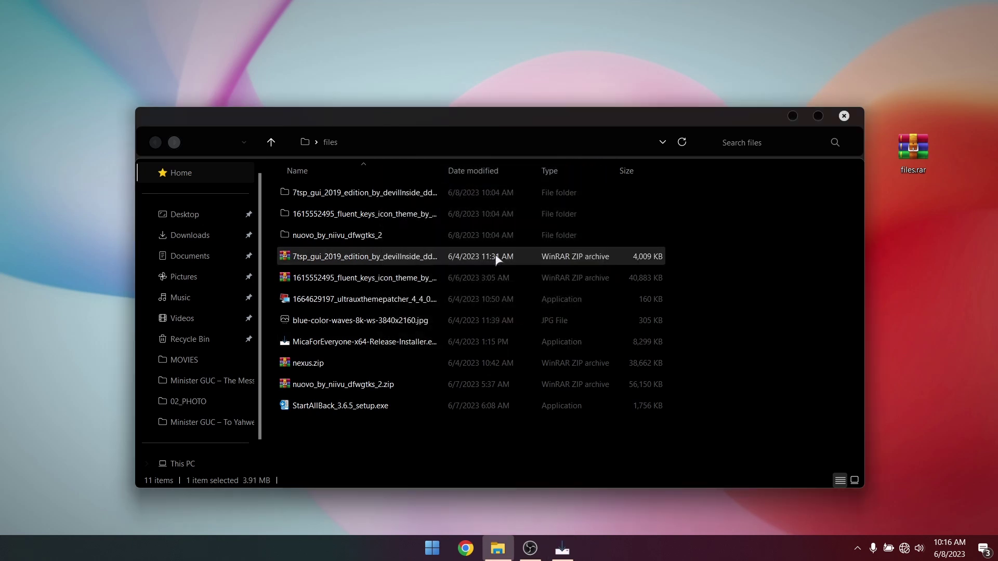
{"action": "left_click", "coordinate": [563, 548]}
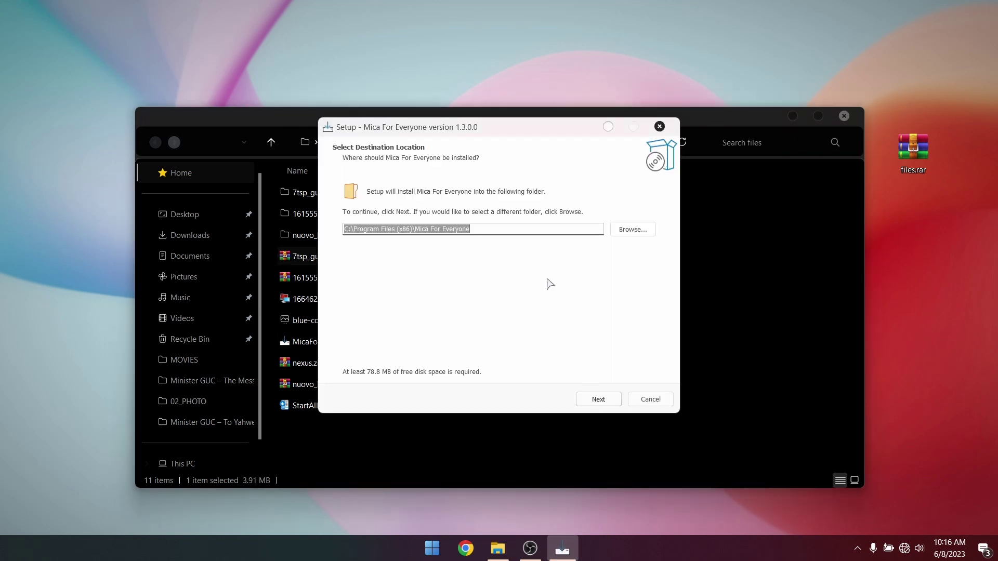
- Install Mica For Everyone into the existing default folder with a desktop shortcut, finish setup with launch enabled, and close the files folder
{"action": "left_click", "coordinate": [599, 400]}
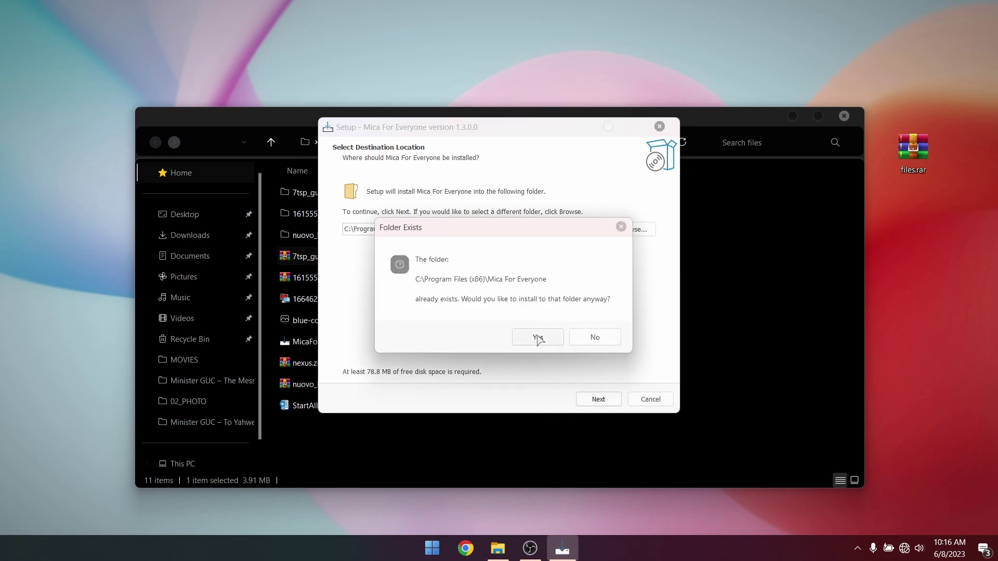
{"action": "left_click", "coordinate": [538, 338]}
{"action": "left_click", "coordinate": [424, 229]}
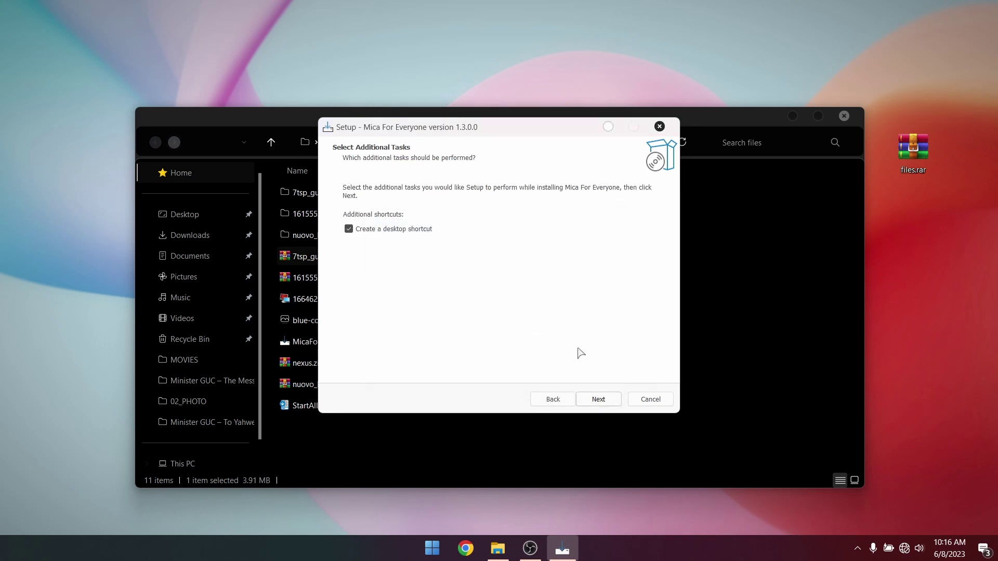
{"action": "left_click", "coordinate": [599, 401]}
{"action": "left_click", "coordinate": [592, 407]}
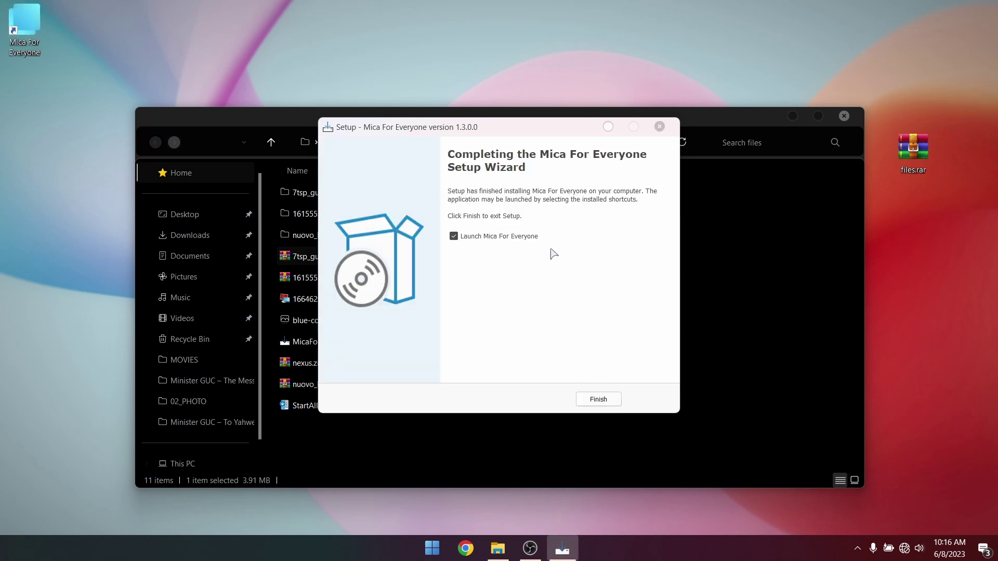
{"action": "left_click", "coordinate": [598, 399]}
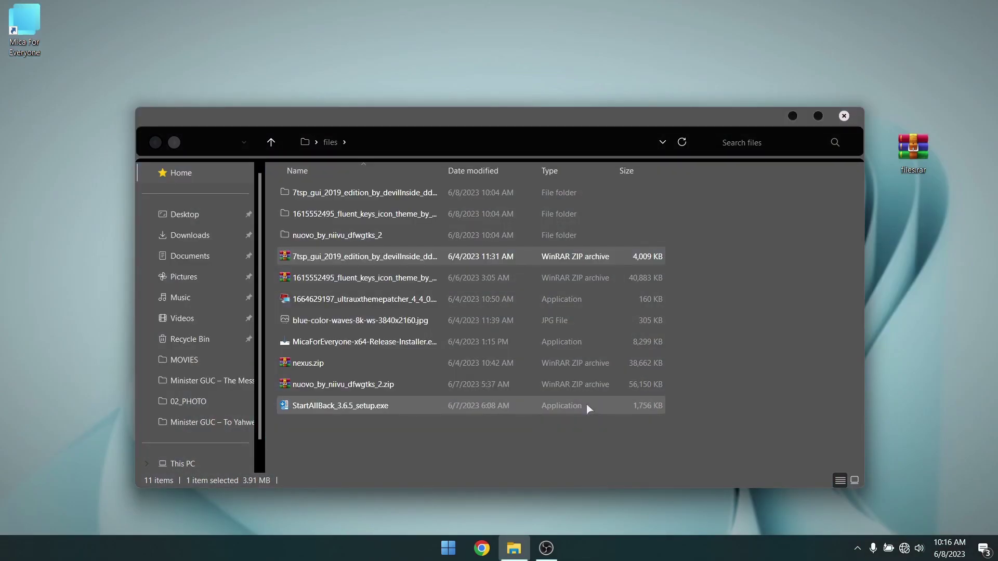
{"action": "left_click", "coordinate": [846, 117]}
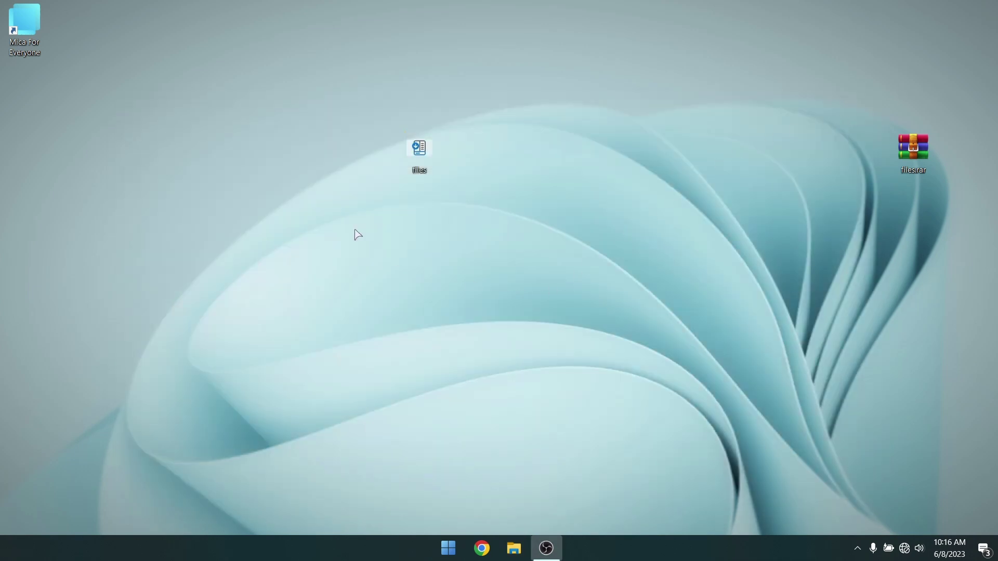
- Open Mica For Everyone from the desktop and enable Run on Startup and Run as Administrator on Startup
{"action": "double_click", "coordinate": [26, 24]}
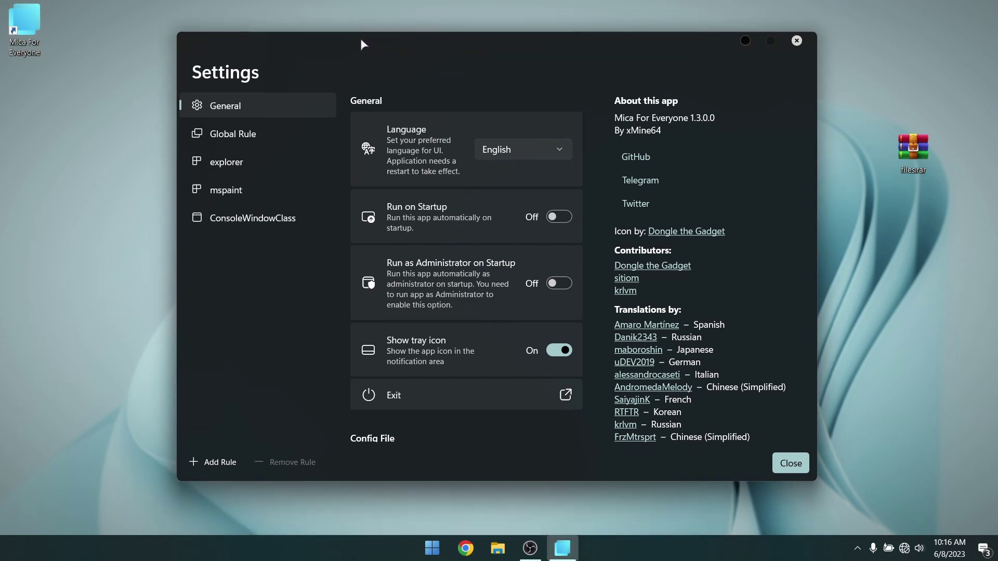
{"action": "left_click", "coordinate": [558, 217]}
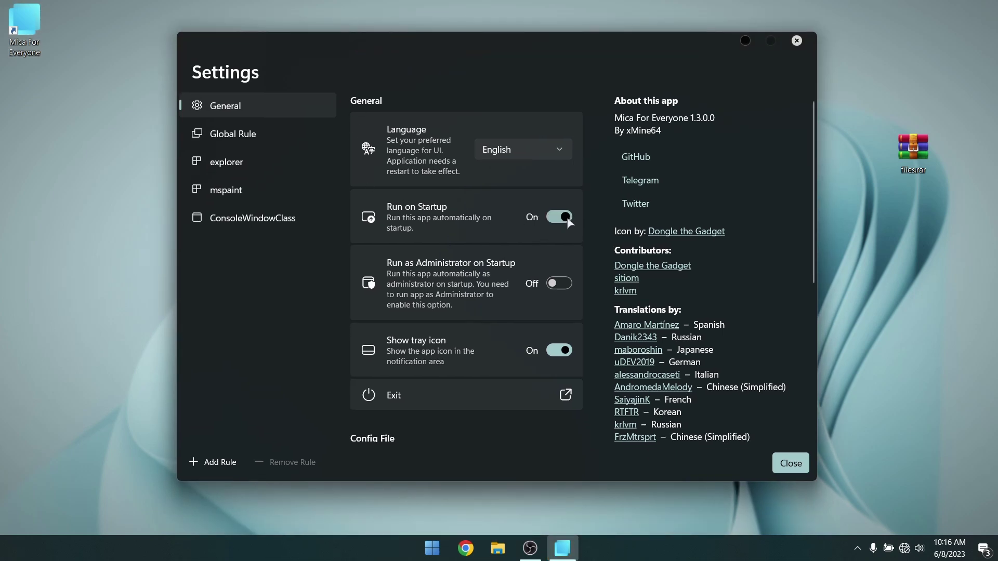
{"action": "left_click", "coordinate": [569, 286]}
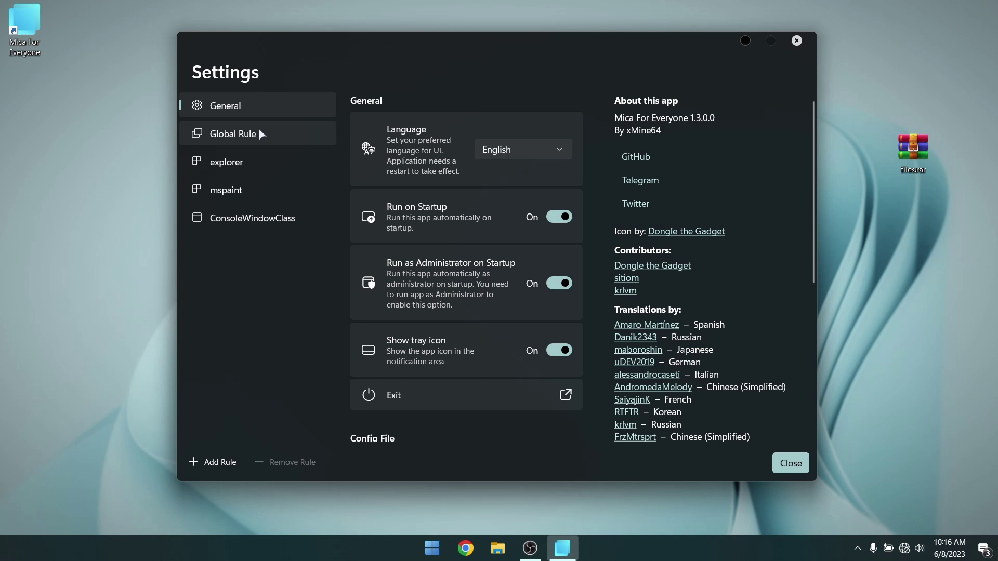
- In the explorer rule, retain the Acrylic backdrop and switch Extend Frame Into Client Area and Blur Behind off and back on
{"action": "left_click", "coordinate": [250, 162]}
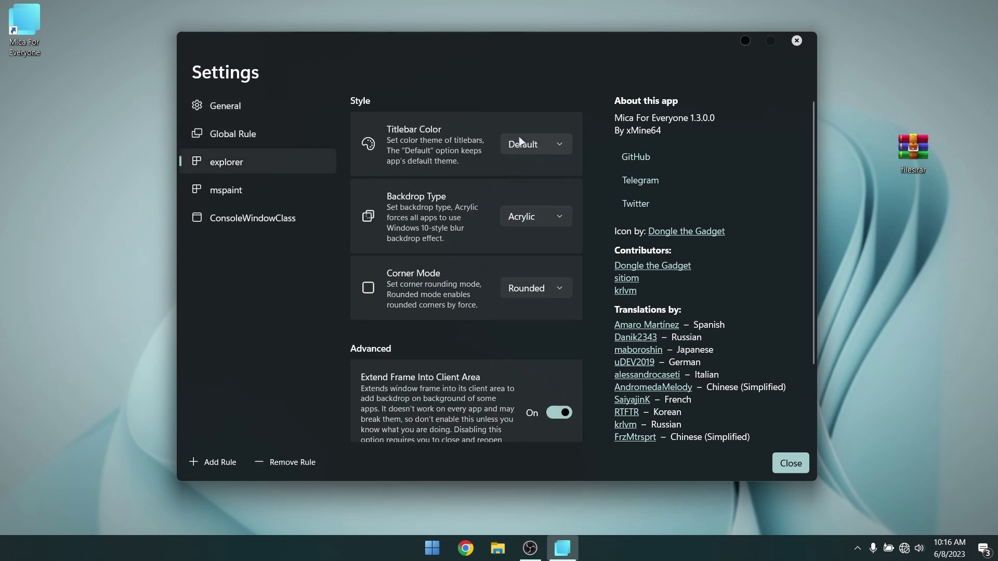
{"action": "left_click", "coordinate": [555, 218]}
{"action": "left_click", "coordinate": [516, 220]}
{"action": "scroll", "coordinate": [505, 322], "scroll_direction": "down", "scroll_amount": 4}
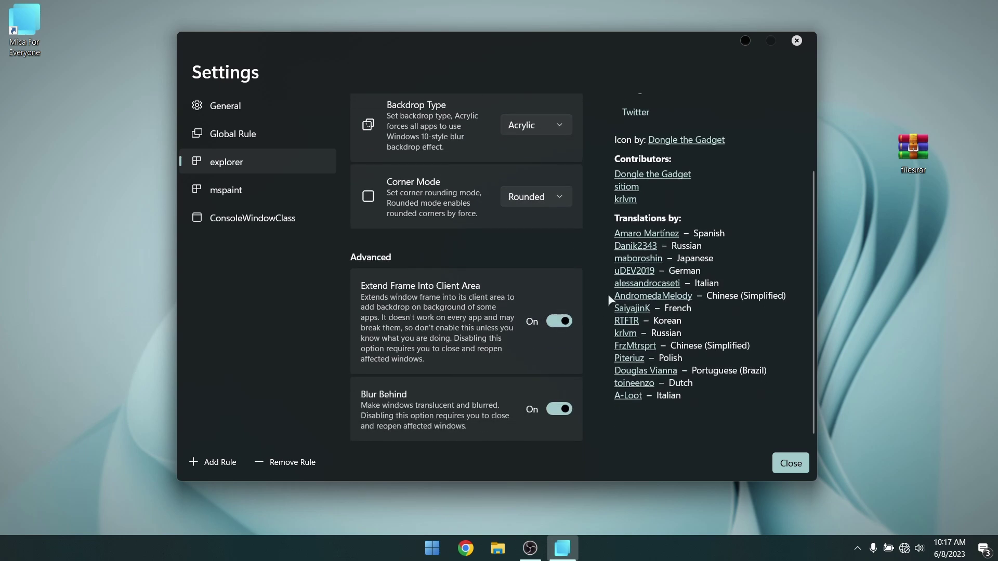
{"action": "left_click", "coordinate": [556, 323]}
{"action": "left_click", "coordinate": [556, 323]}
{"action": "left_click", "coordinate": [559, 411]}
{"action": "left_click", "coordinate": [559, 410]}
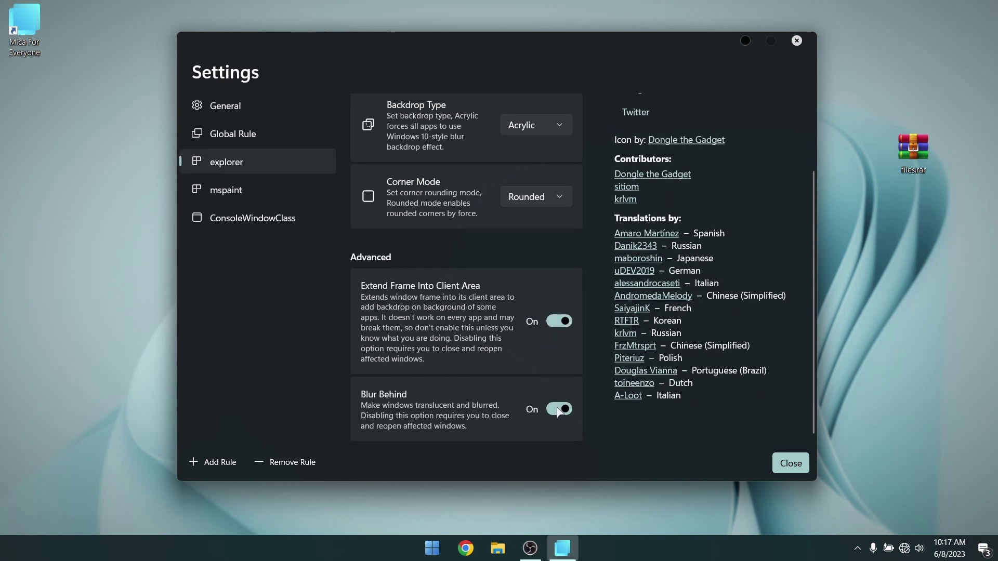
- In the Global Rule, enable Extend Frame Into Client Area and Blur Behind with the Acrylic backdrop type
{"action": "left_click", "coordinate": [204, 107]}
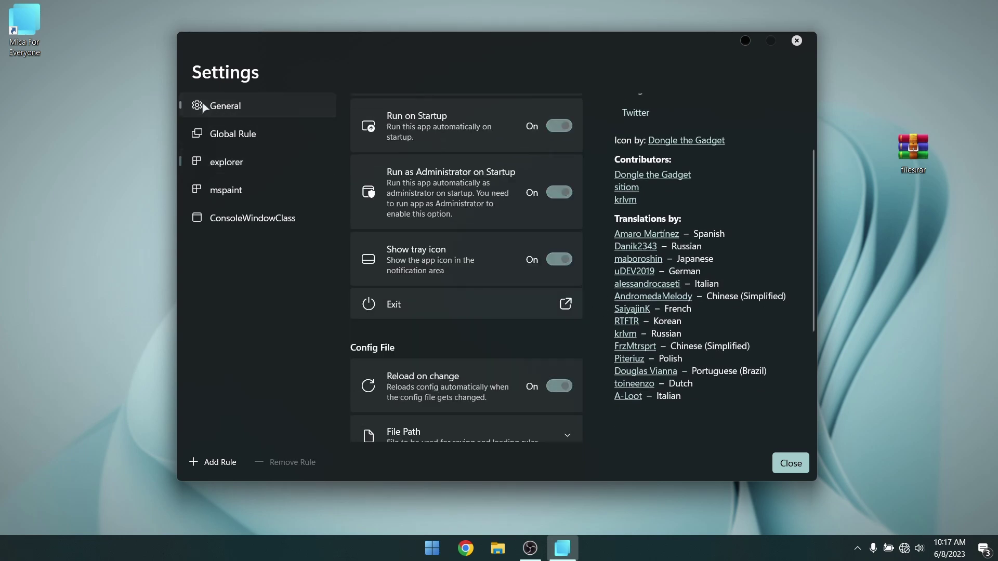
{"action": "left_click", "coordinate": [229, 140]}
{"action": "left_click", "coordinate": [558, 322]}
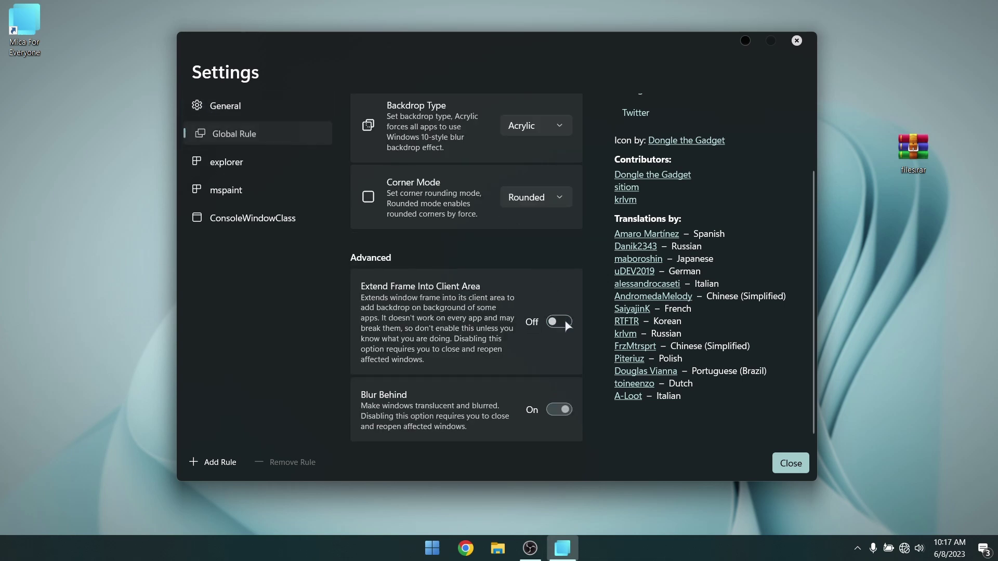
{"action": "left_click", "coordinate": [565, 410]}
{"action": "left_click", "coordinate": [562, 412]}
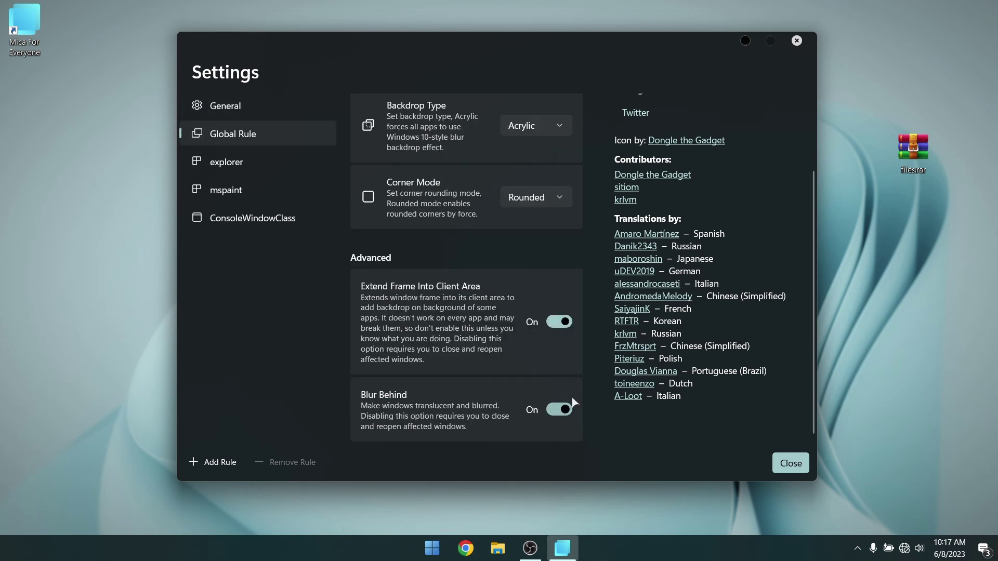
{"action": "left_click", "coordinate": [560, 127]}
{"action": "left_click", "coordinate": [527, 133]}
- Set the mspaint rule's backdrop to Acrylic, enable Extend Frame Into Client Area and Blur Behind, and close the settings
{"action": "left_click", "coordinate": [244, 192]}
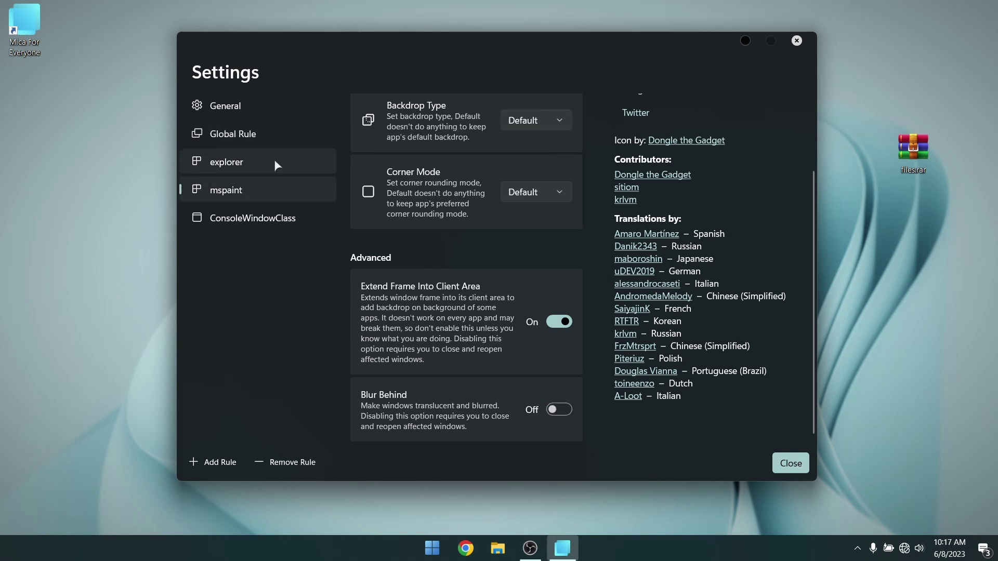
{"action": "scroll", "coordinate": [543, 143], "scroll_direction": "up", "scroll_amount": 3}
{"action": "left_click", "coordinate": [559, 213]}
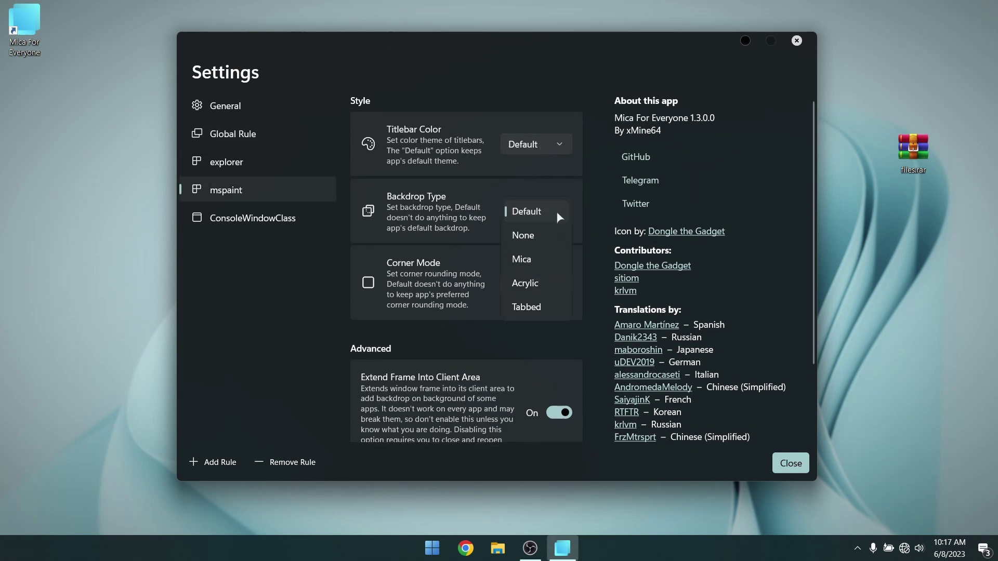
{"action": "left_click", "coordinate": [525, 281]}
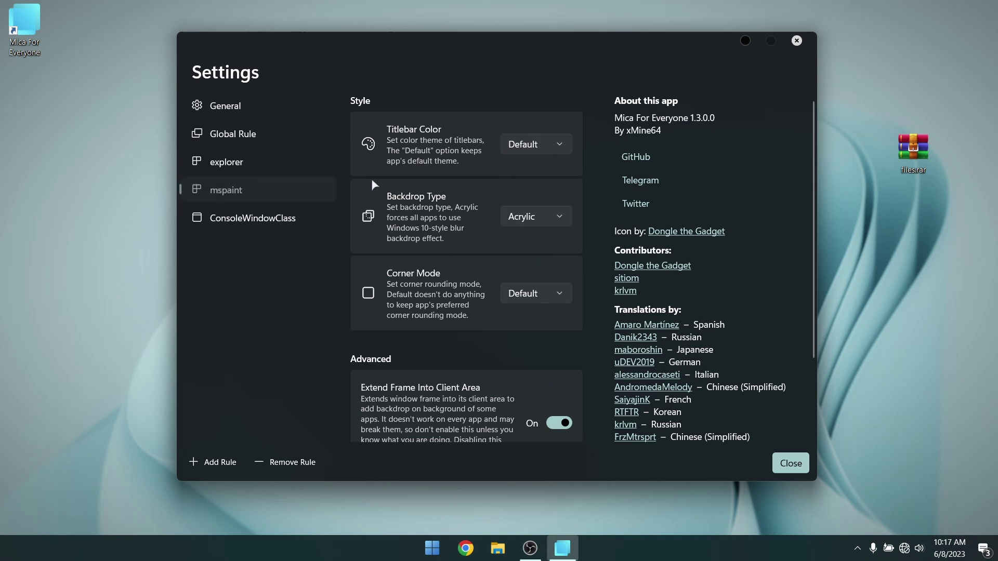
{"action": "scroll", "coordinate": [452, 257], "scroll_direction": "down", "scroll_amount": 4}
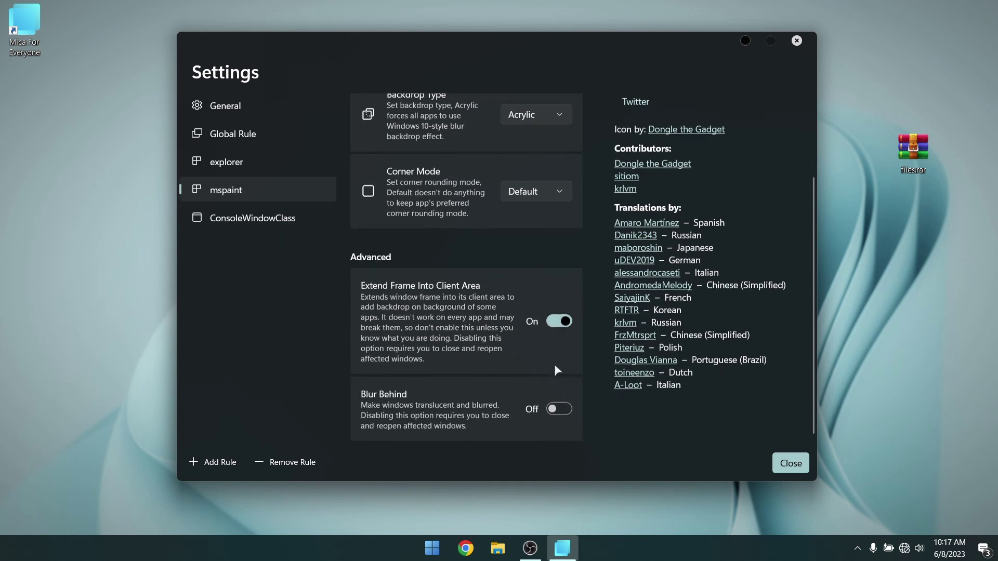
{"action": "left_click", "coordinate": [561, 328]}
{"action": "left_click", "coordinate": [558, 323]}
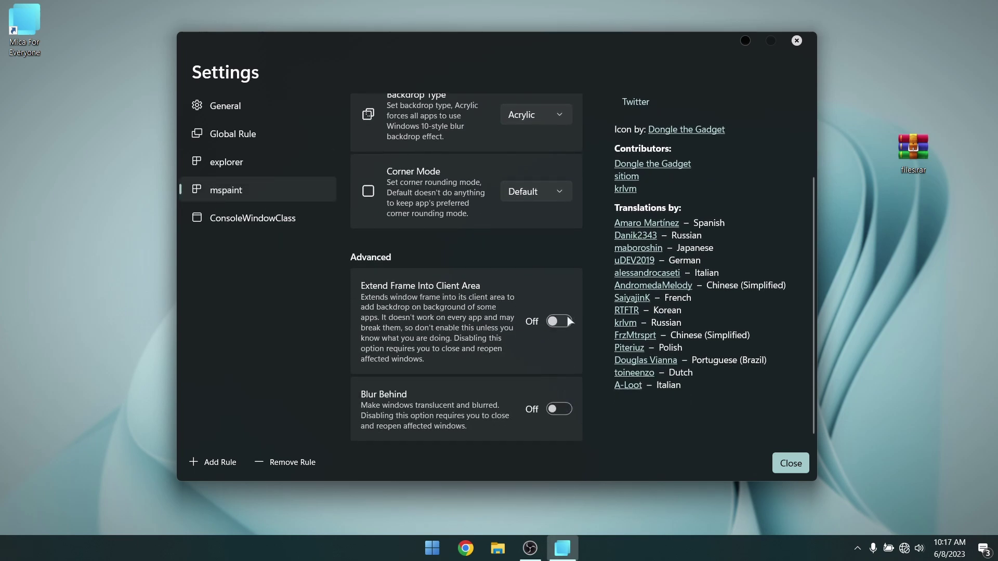
{"action": "left_click", "coordinate": [559, 414]}
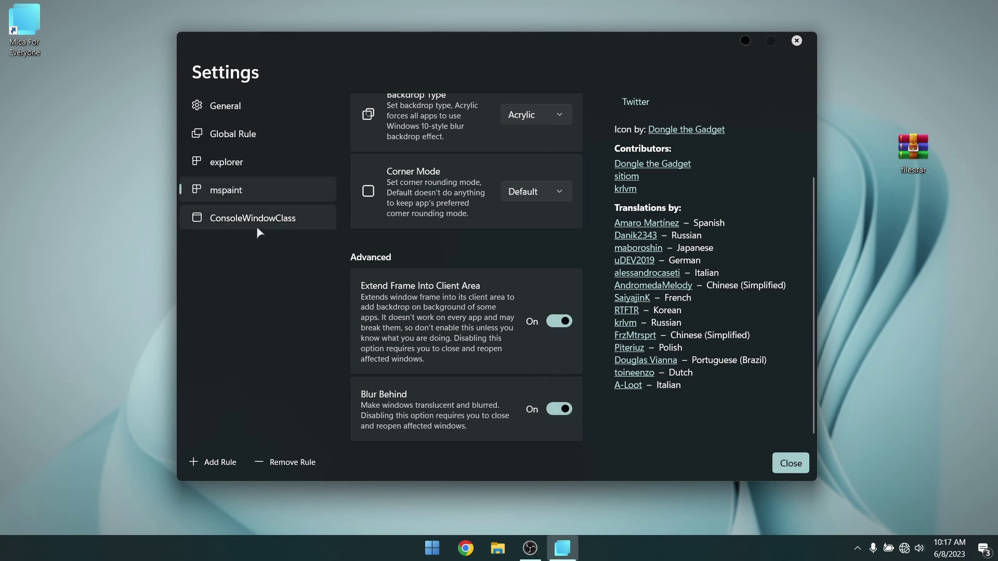
{"action": "left_click", "coordinate": [791, 463]}
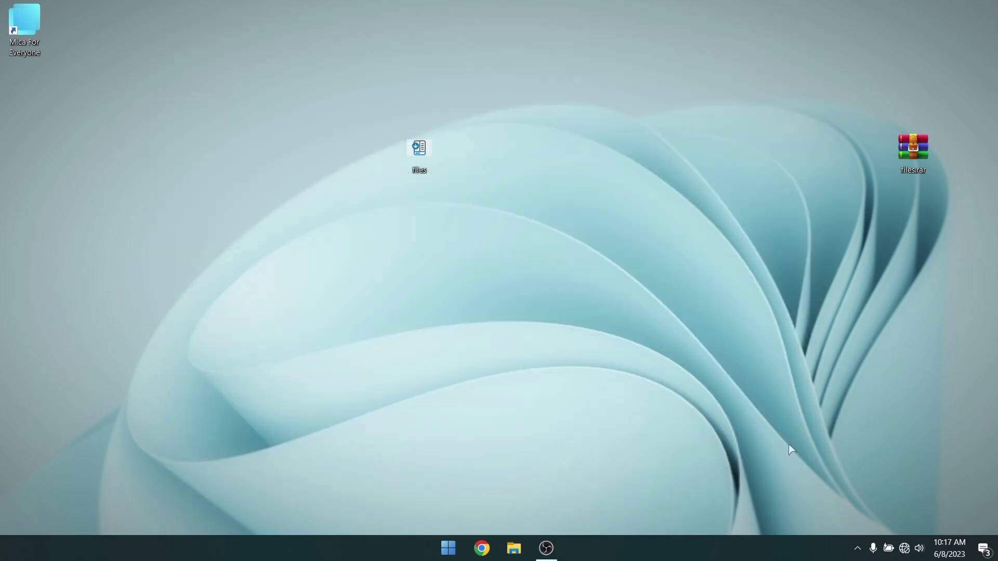
- Set blue-color-waves-8k-ws-3840x2160.jpg from the files folder as the desktop background and close the folder
{"action": "double_click", "coordinate": [416, 151]}
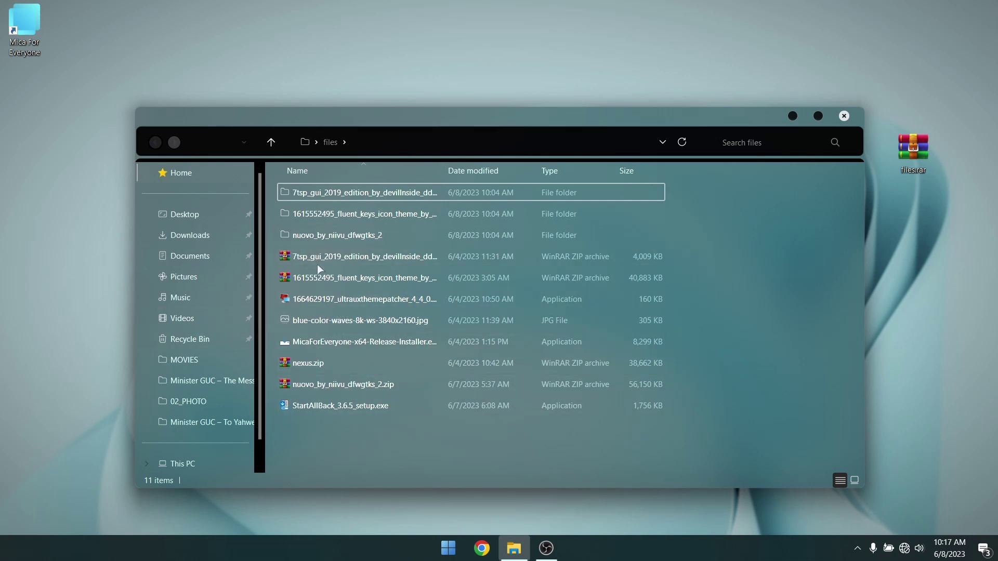
{"action": "left_click", "coordinate": [318, 316]}
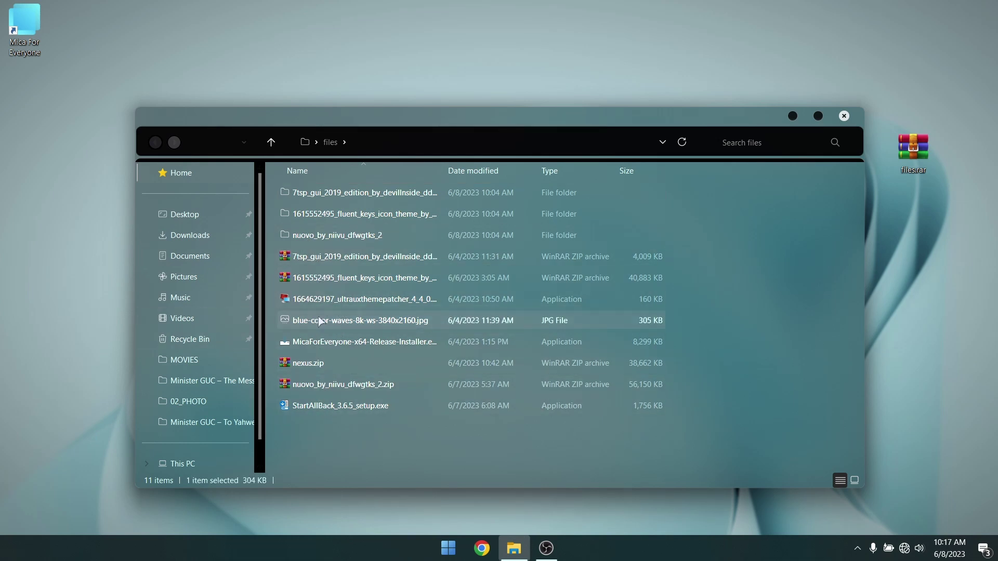
{"action": "right_click", "coordinate": [372, 319]}
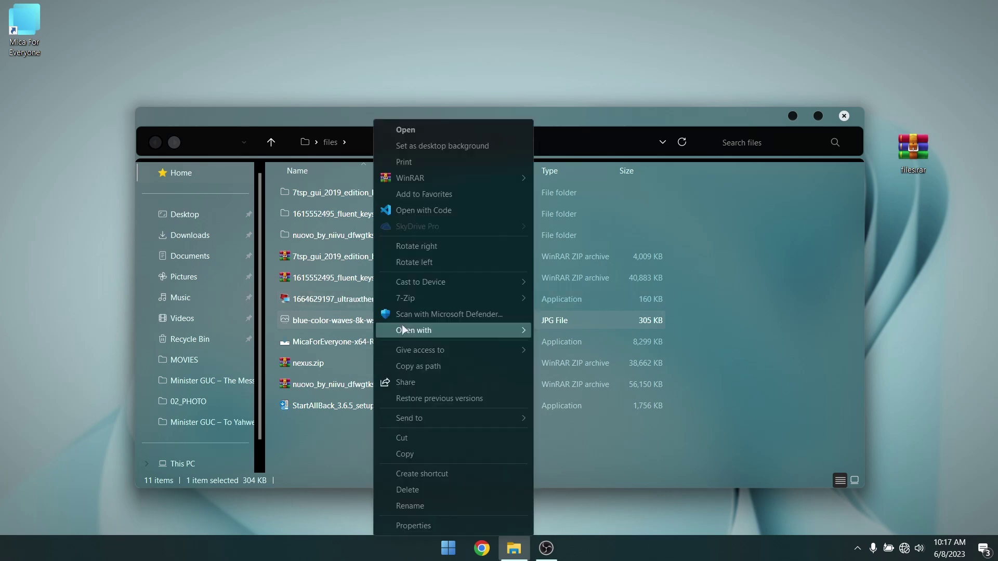
{"action": "left_click", "coordinate": [462, 142]}
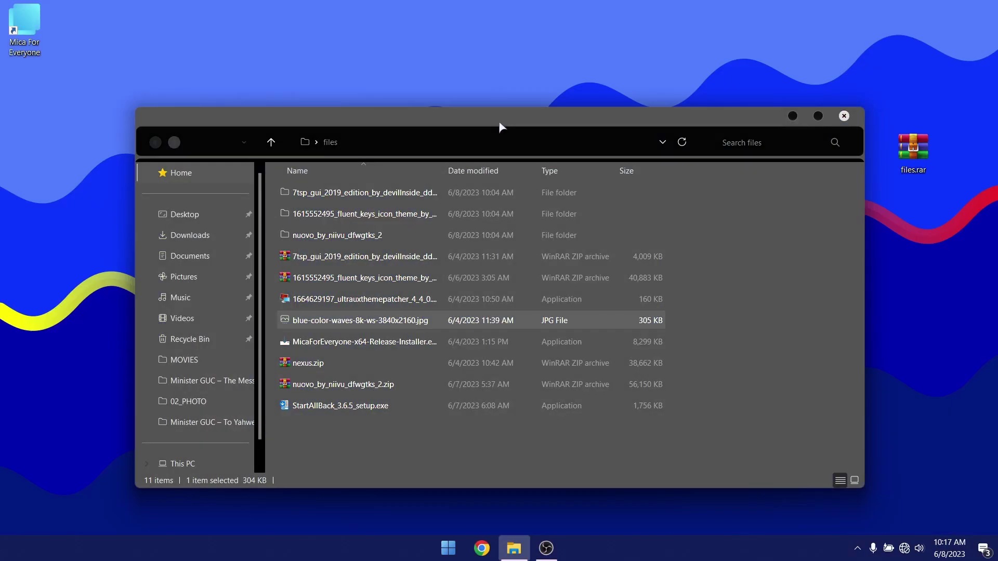
{"action": "left_click_drag", "start_coordinate": [500, 127], "coordinate": [487, 105]}
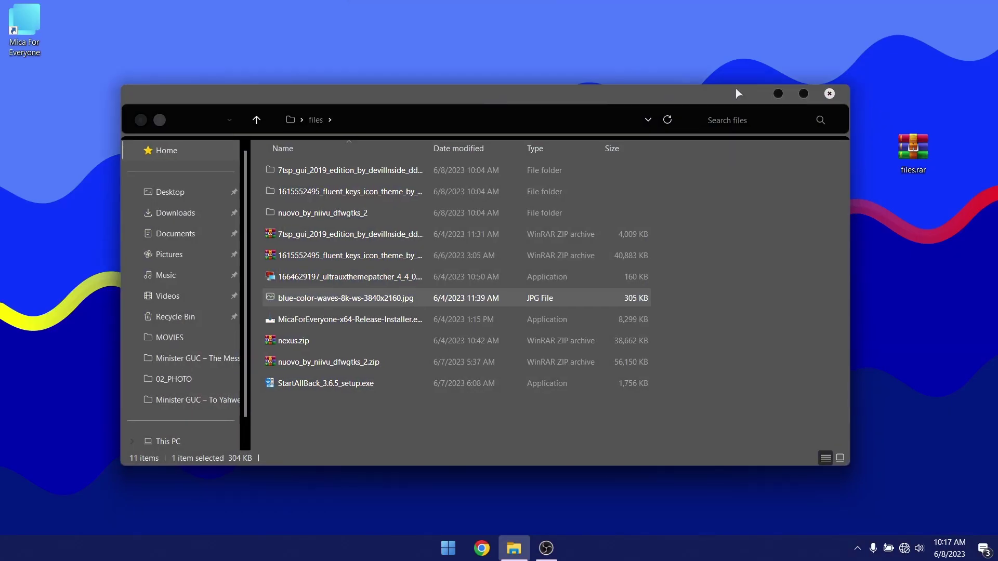
{"action": "left_click", "coordinate": [830, 94]}
- Hide all desktop icons
{"action": "right_click", "coordinate": [633, 80]}
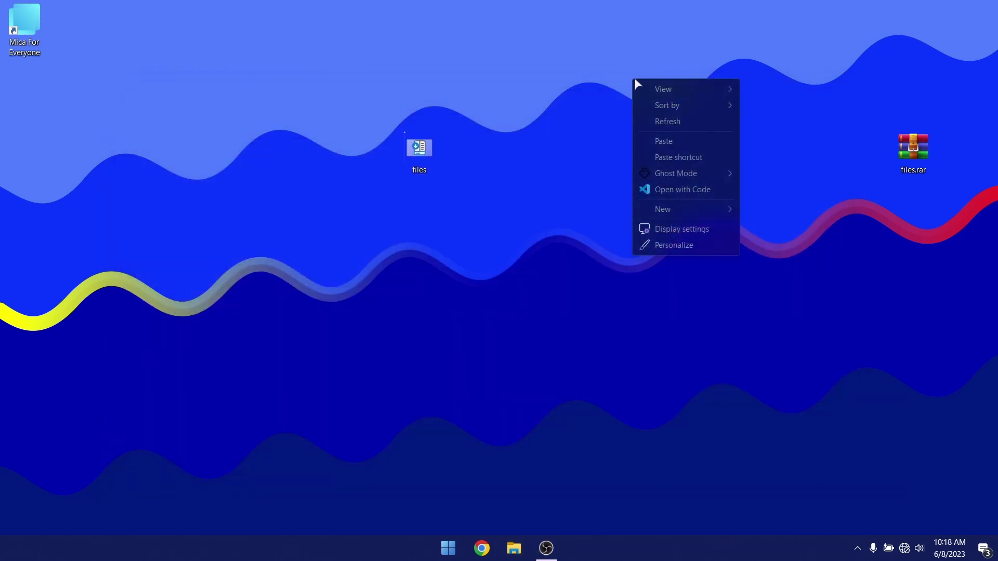
{"action": "mouse_move", "coordinate": [653, 83]}
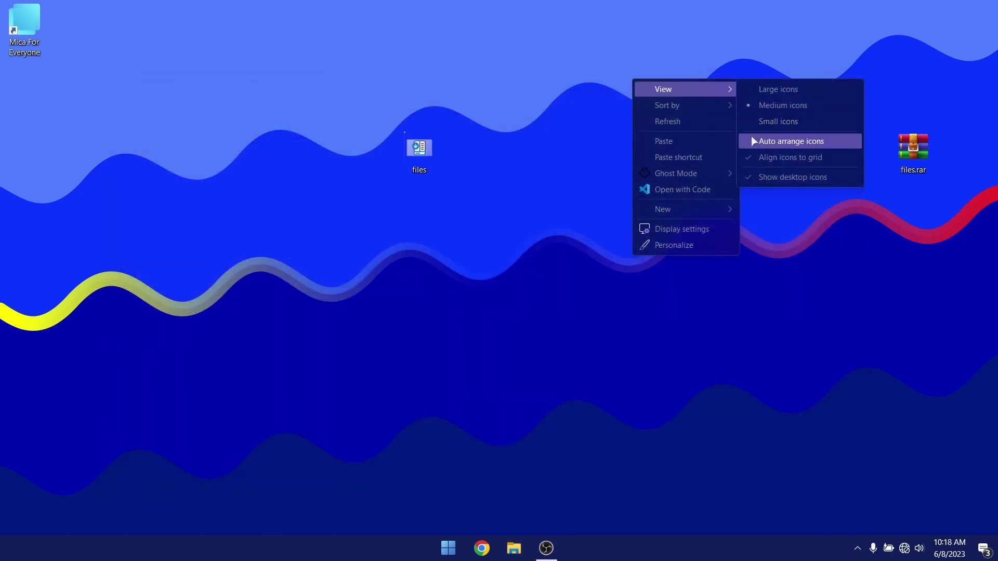
{"action": "left_click", "coordinate": [753, 176]}
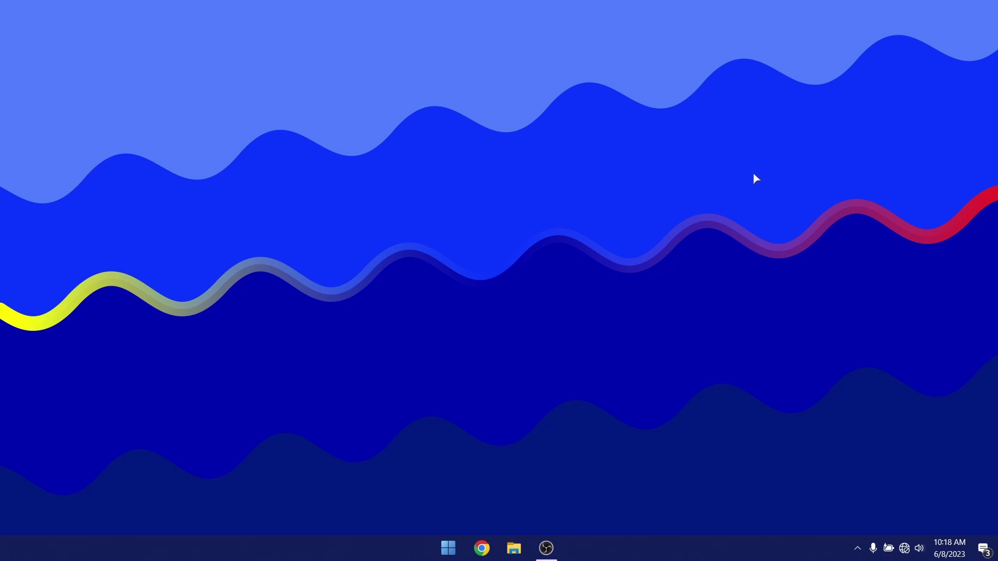
- Go to the files folder on the Desktop in File Explorer and extract nexus.zip with WinRAR into a nexus folder
{"action": "left_click", "coordinate": [514, 549]}
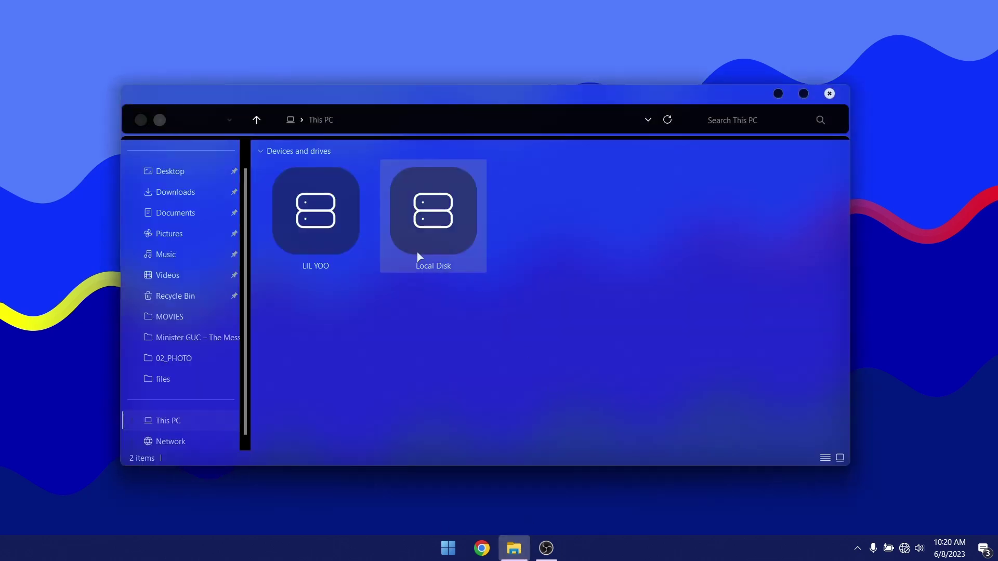
{"action": "left_click", "coordinate": [181, 177]}
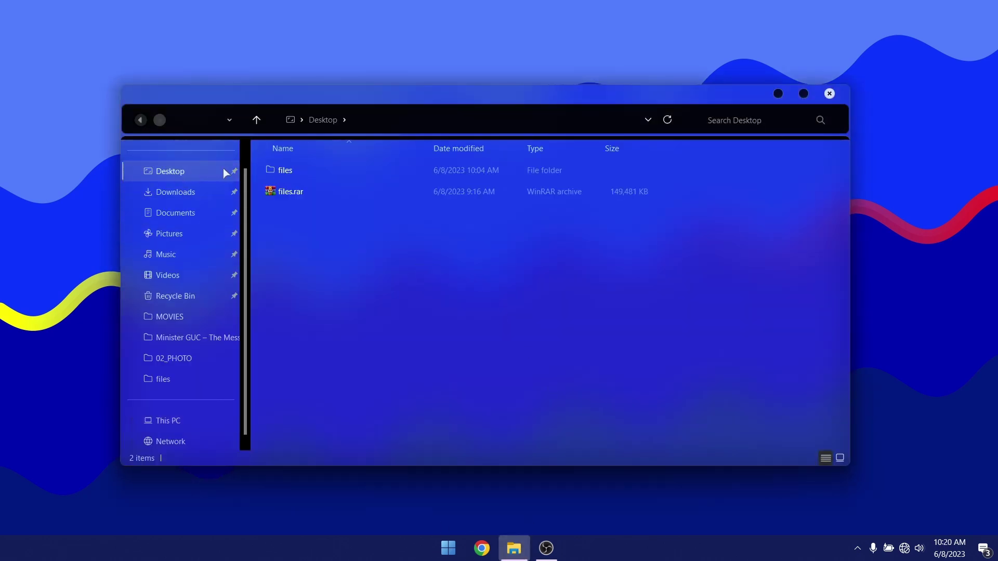
{"action": "double_click", "coordinate": [316, 167]}
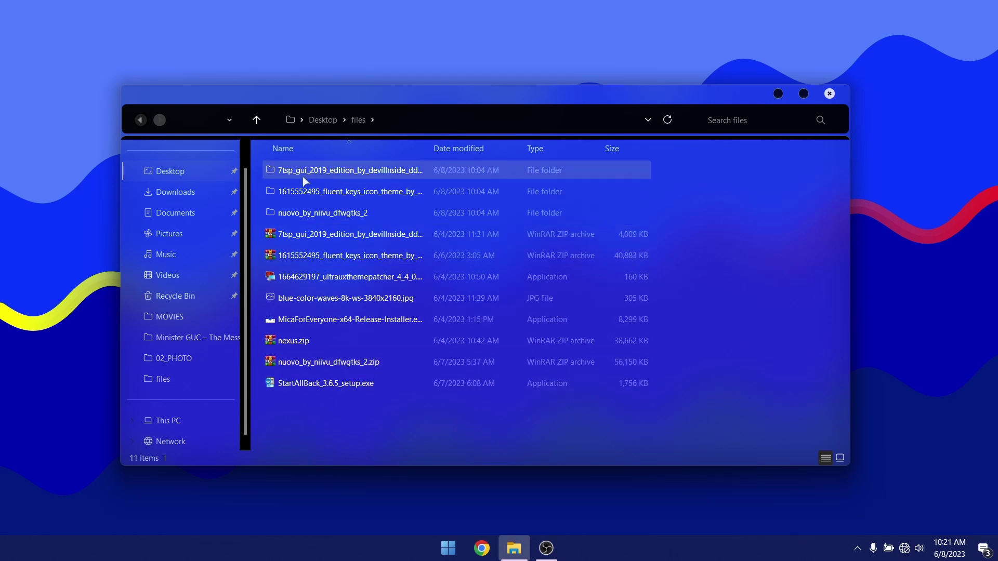
{"action": "left_click", "coordinate": [295, 347]}
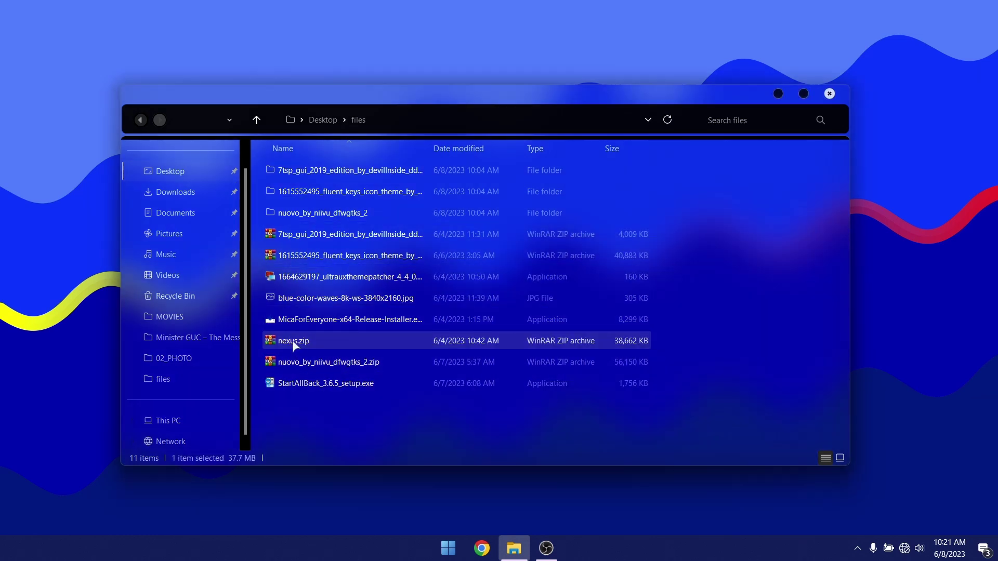
{"action": "right_click", "coordinate": [295, 343]}
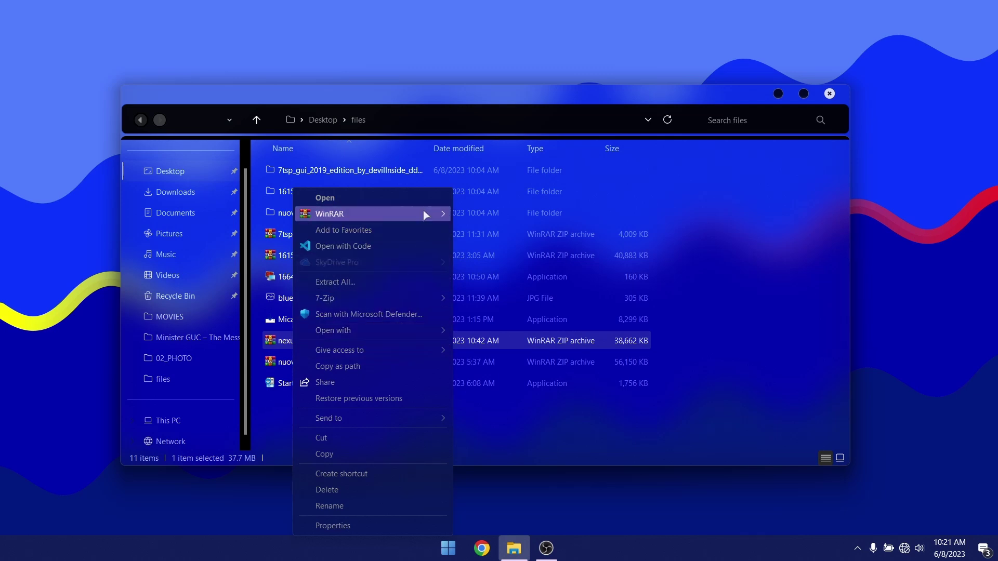
{"action": "mouse_move", "coordinate": [424, 211]}
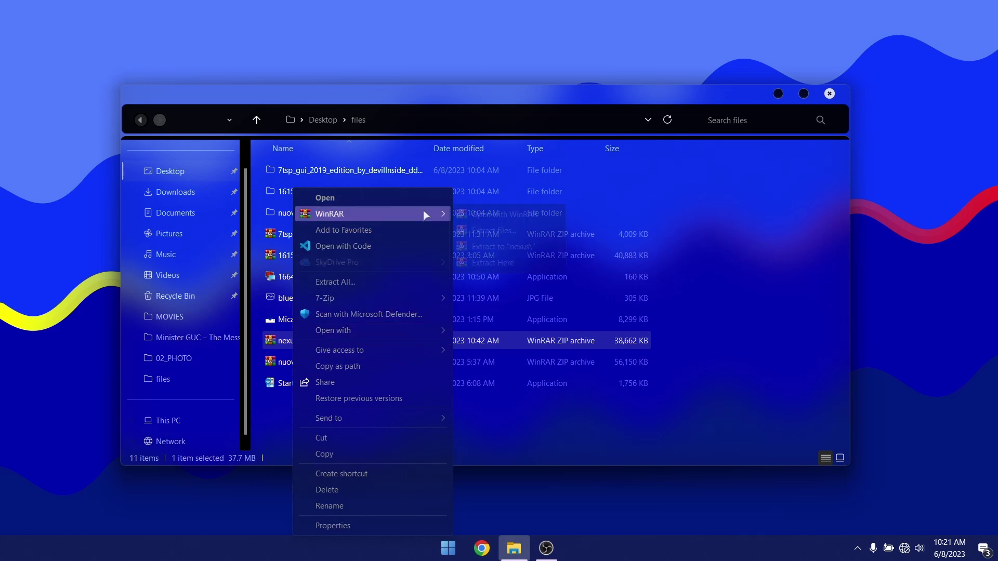
{"action": "left_click", "coordinate": [488, 254]}
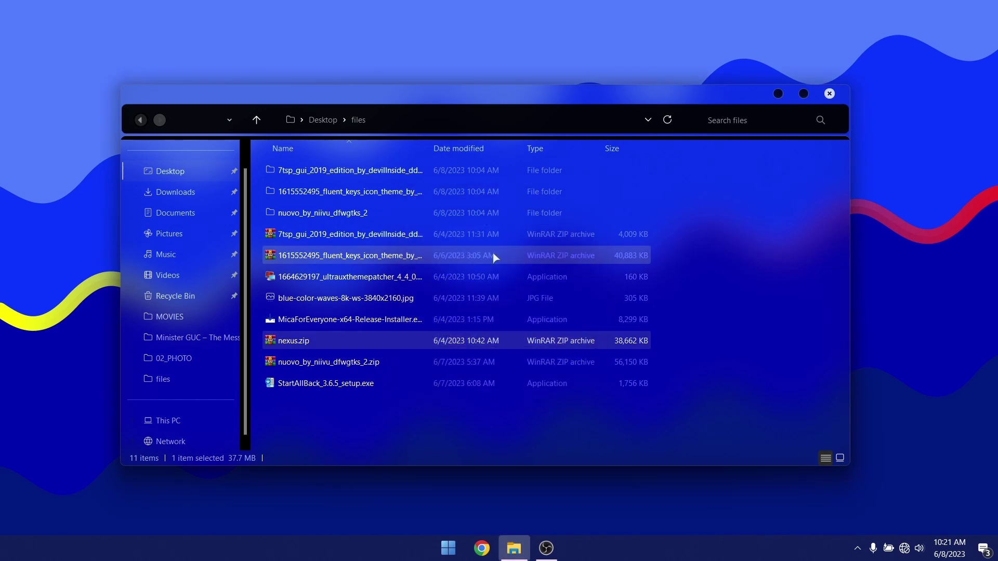
- Run NexusSetup.exe from the extracted nexus folder with English as the setup language
{"action": "double_click", "coordinate": [336, 214]}
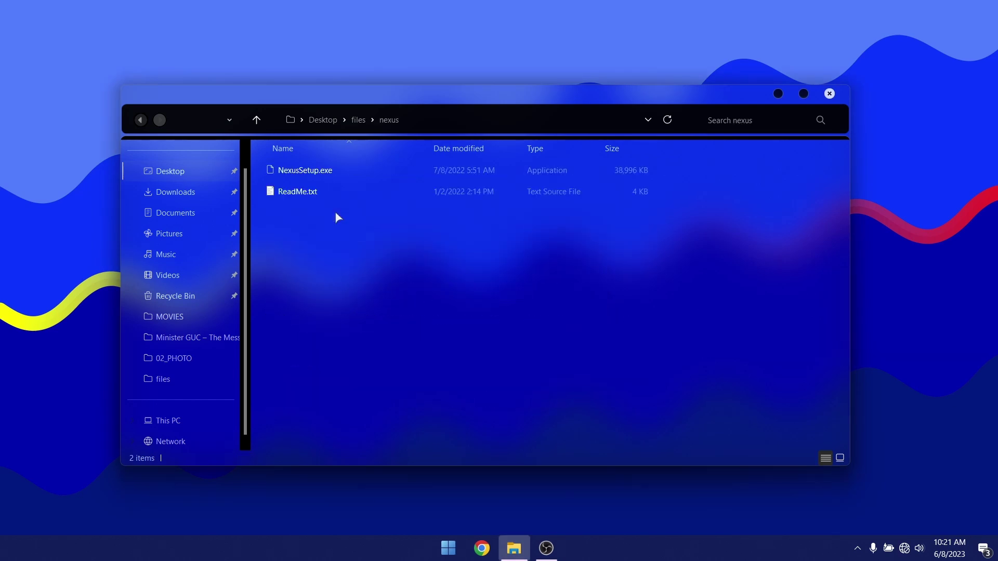
{"action": "double_click", "coordinate": [320, 170]}
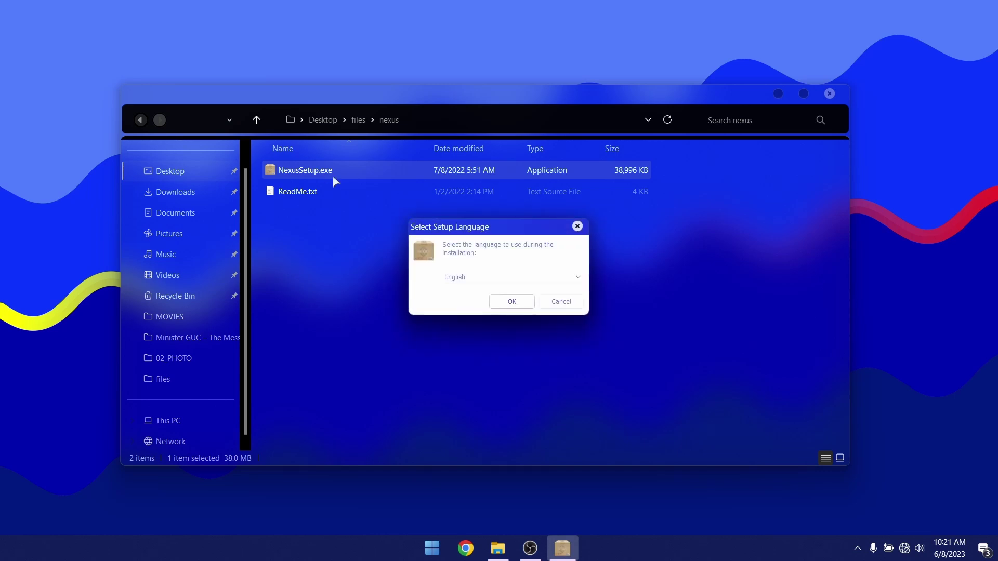
{"action": "left_click", "coordinate": [510, 303]}
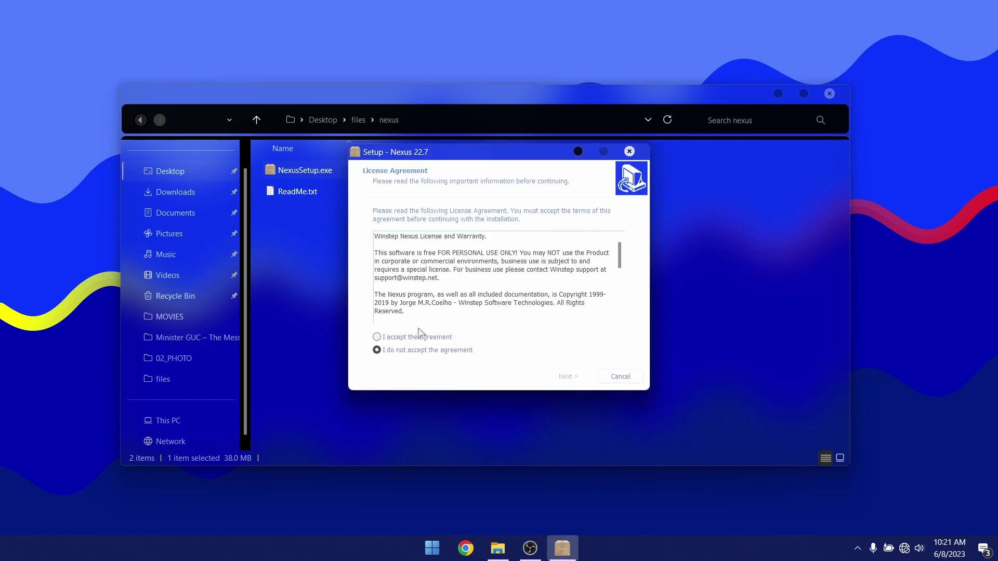
- Accept the license agreement, install Nexus with the default options, and finish setup with Launch Nexus enabled
{"action": "left_click", "coordinate": [413, 338]}
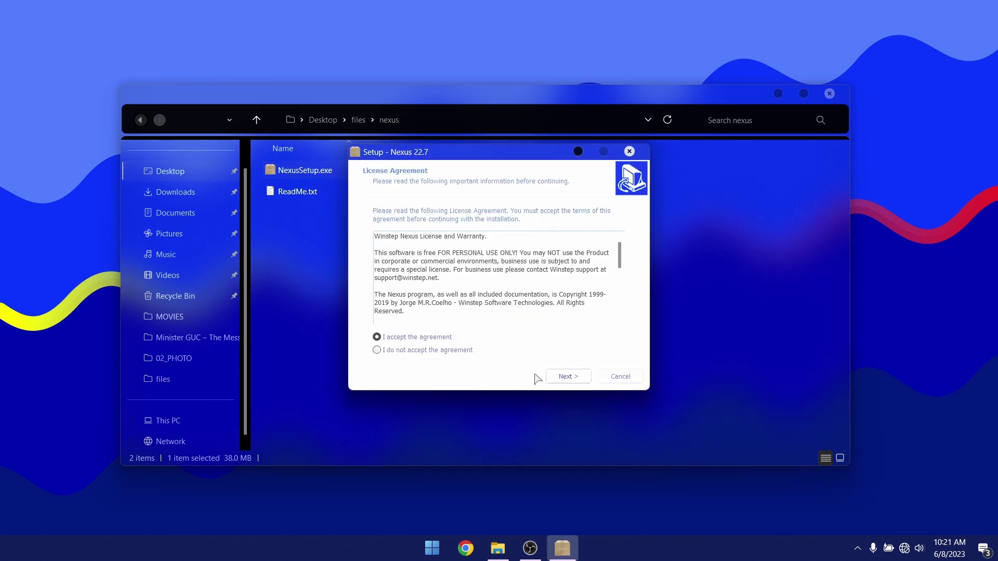
{"action": "left_click", "coordinate": [566, 378]}
{"action": "left_click", "coordinate": [566, 378]}
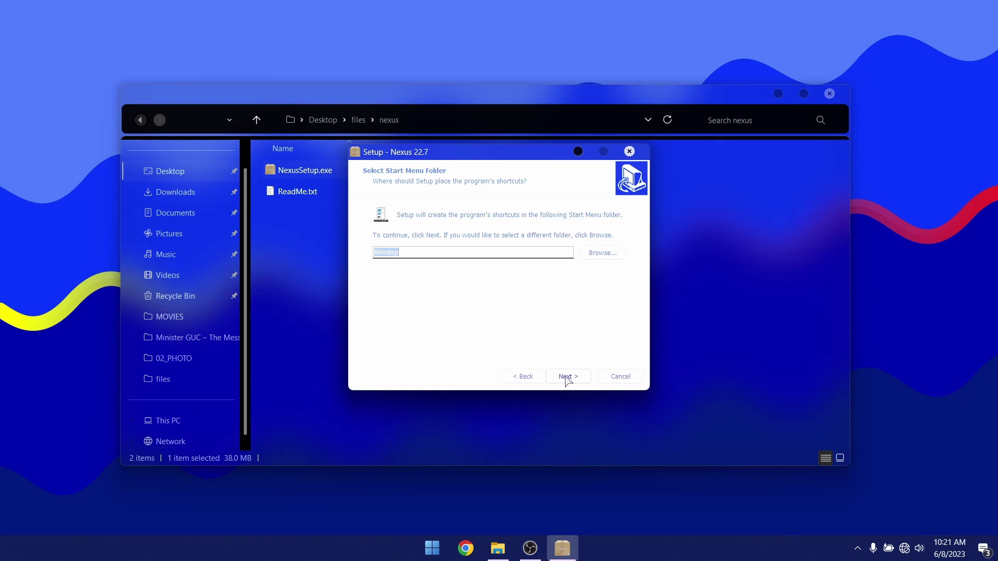
{"action": "left_click", "coordinate": [567, 378]}
{"action": "left_click", "coordinate": [569, 379]}
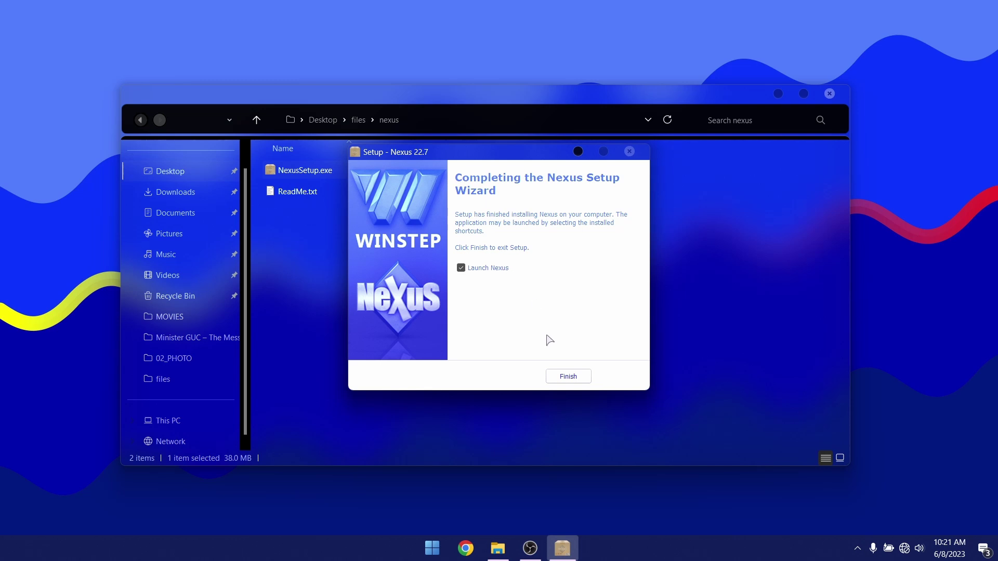
{"action": "left_click", "coordinate": [552, 378]}
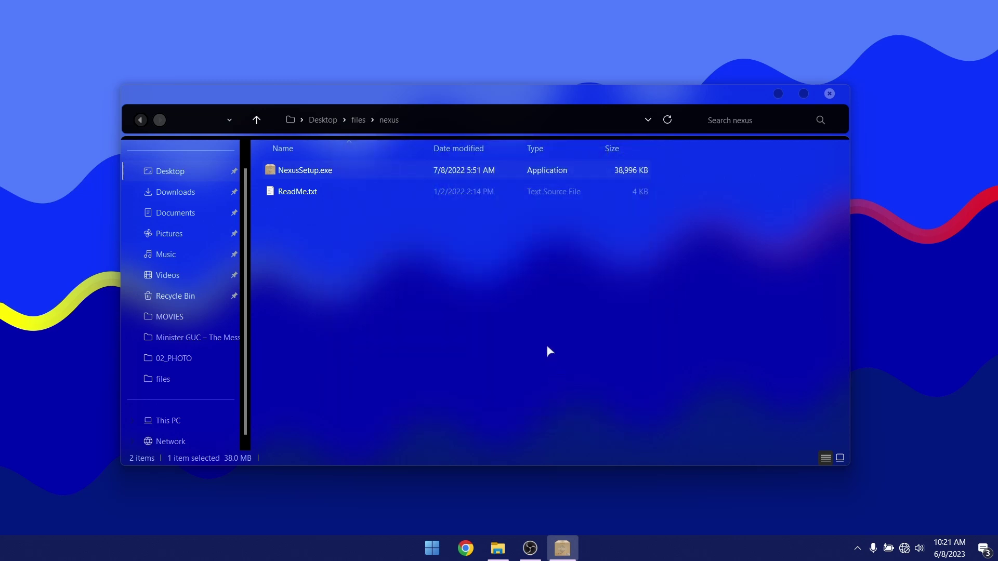
- Go back from the nexus folder to the Desktop folder in File Explorer and close the window
{"action": "left_click", "coordinate": [358, 120]}
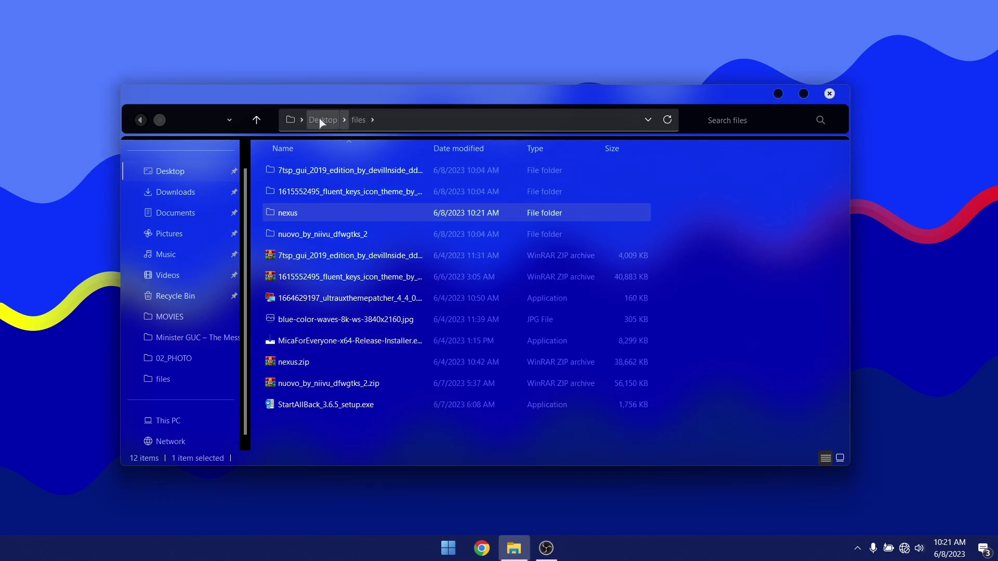
{"action": "left_click", "coordinate": [322, 119]}
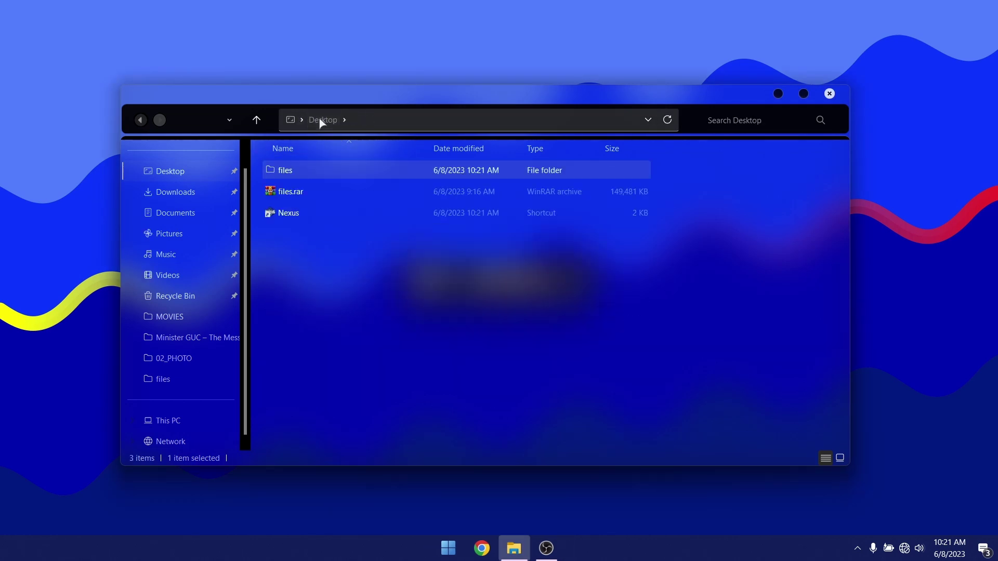
{"action": "left_click", "coordinate": [830, 94]}
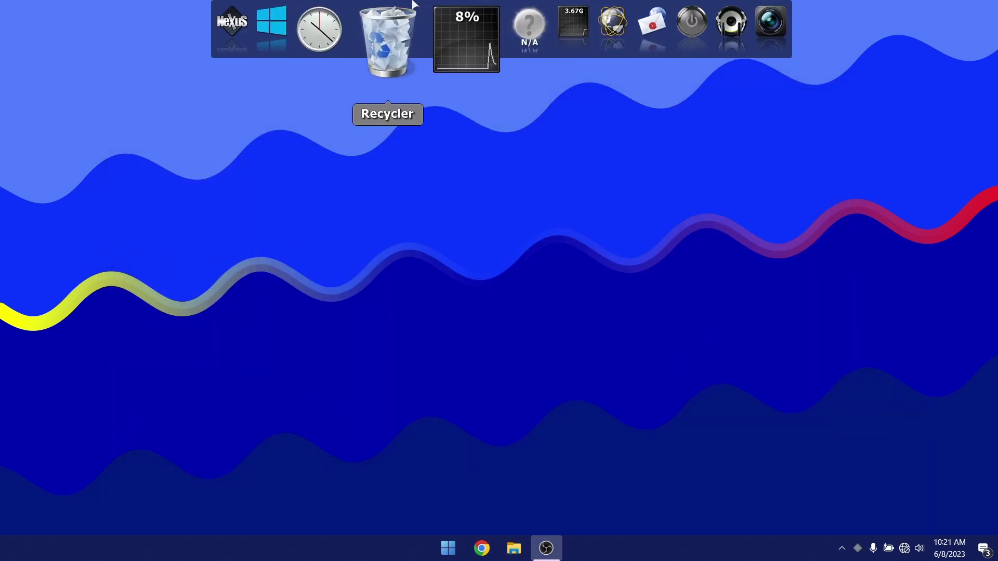
- Restore the dock configuration in the Nexus advanced preferences from fluent_backup_( jun_22 ).wbk in the Desktop files folder, and close the preferences
{"action": "left_click", "coordinate": [283, 39]}
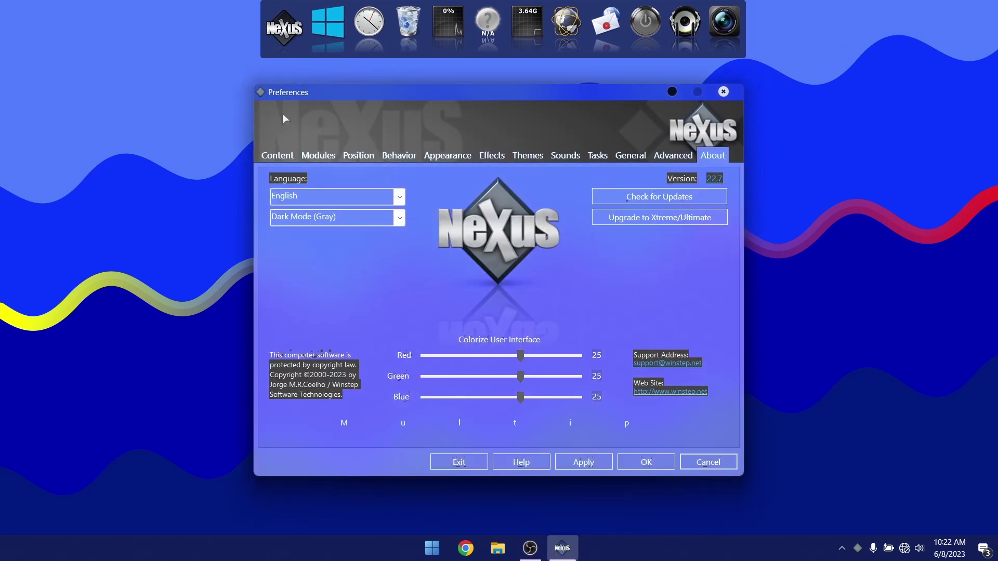
{"action": "left_click", "coordinate": [630, 156]}
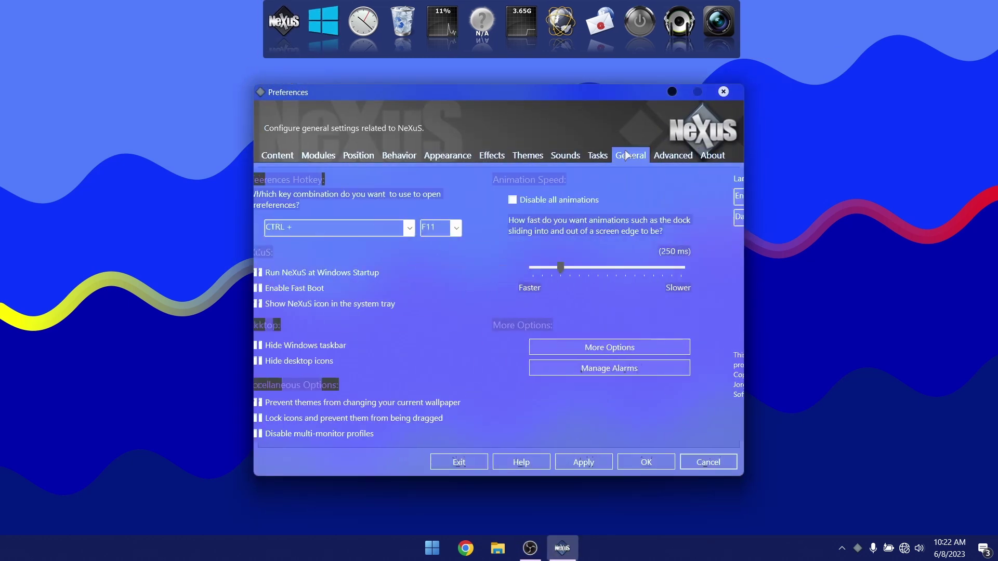
{"action": "left_click", "coordinate": [676, 160]}
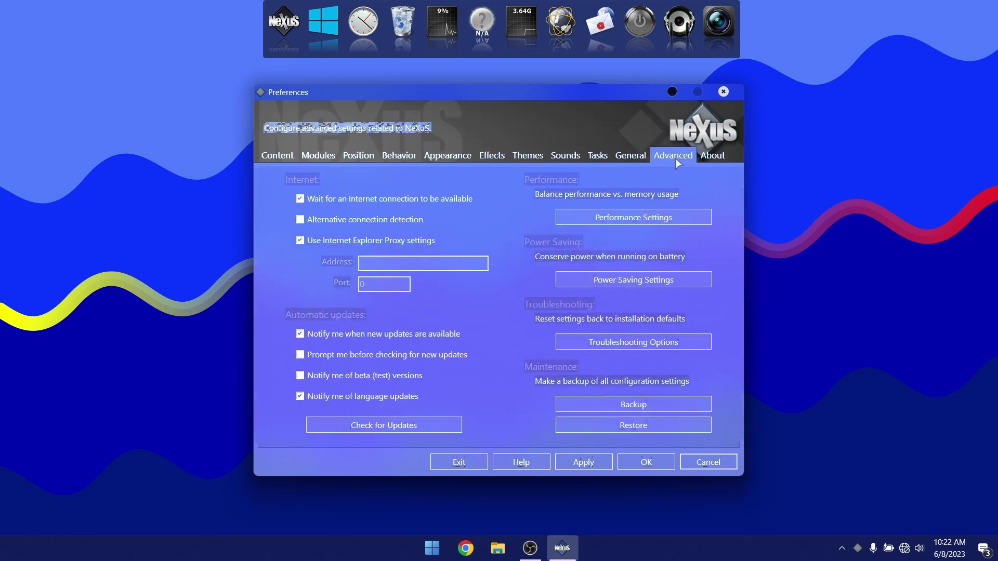
{"action": "left_click", "coordinate": [615, 425]}
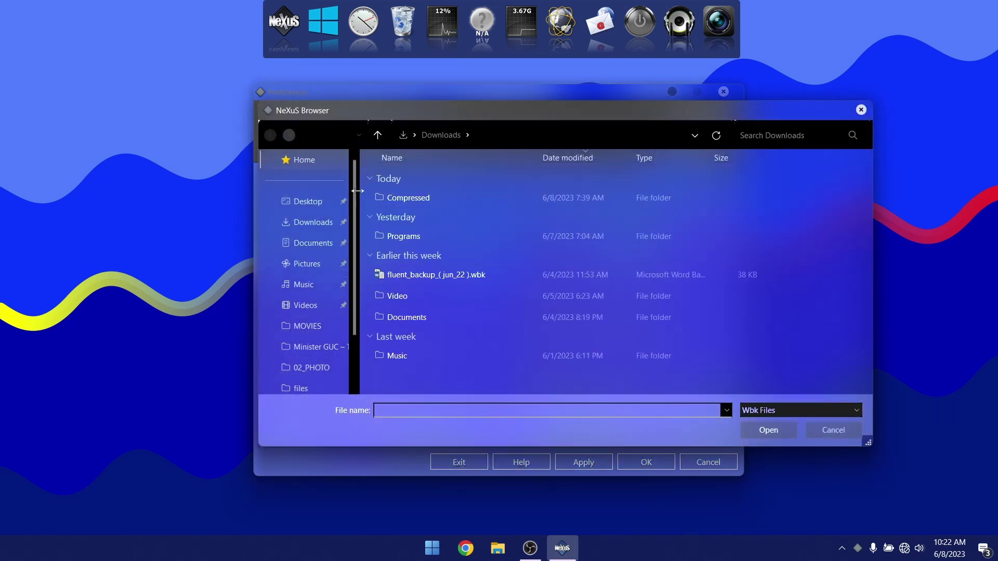
{"action": "left_click", "coordinate": [314, 202]}
{"action": "double_click", "coordinate": [396, 179]}
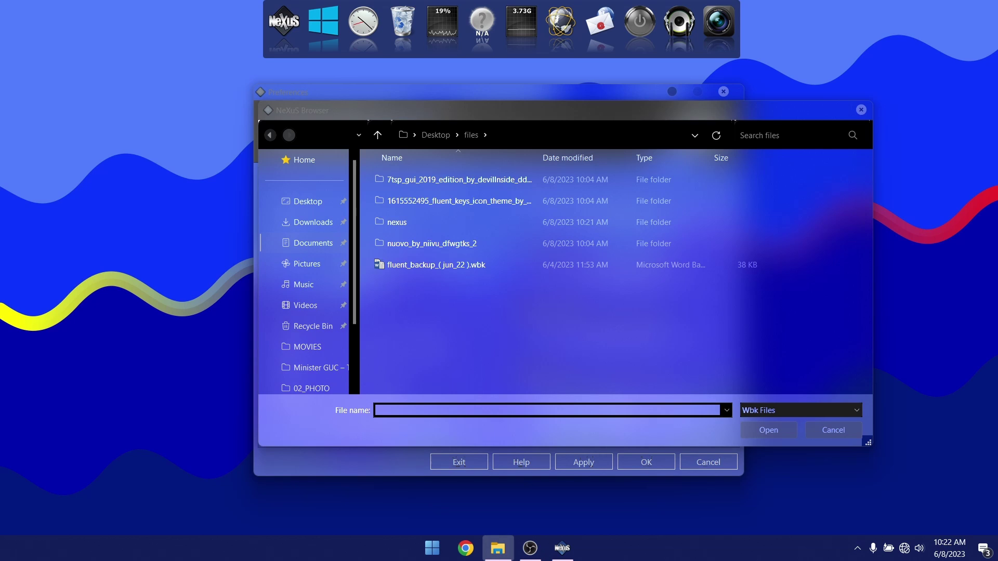
{"action": "left_click", "coordinate": [432, 264]}
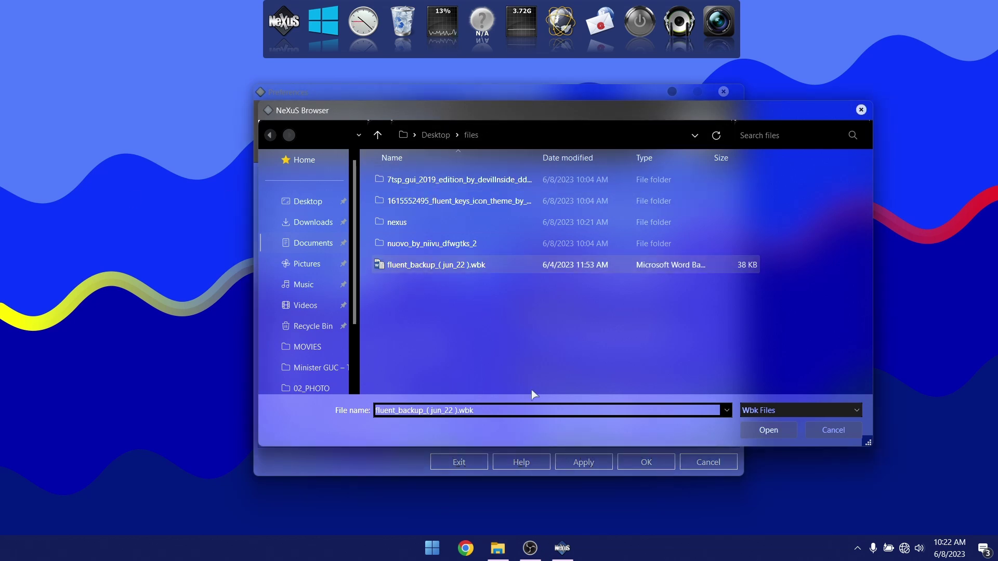
{"action": "left_click", "coordinate": [751, 431]}
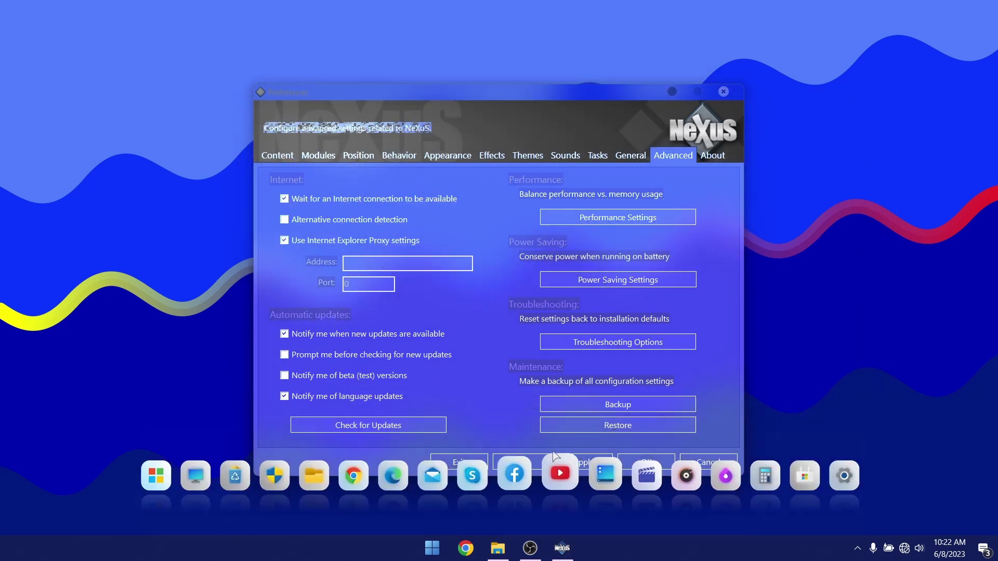
{"action": "left_click", "coordinate": [504, 422]}
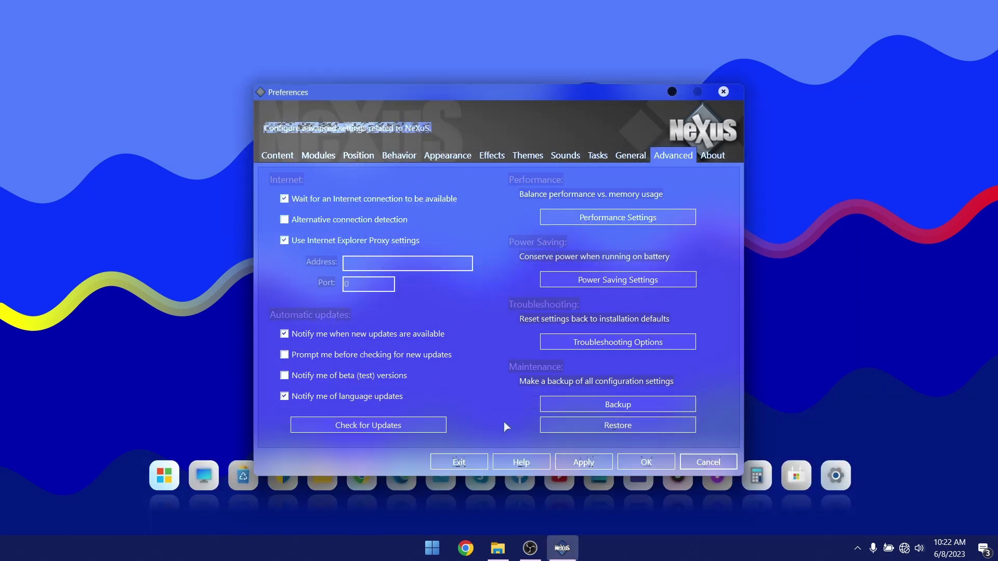
{"action": "left_click", "coordinate": [604, 460]}
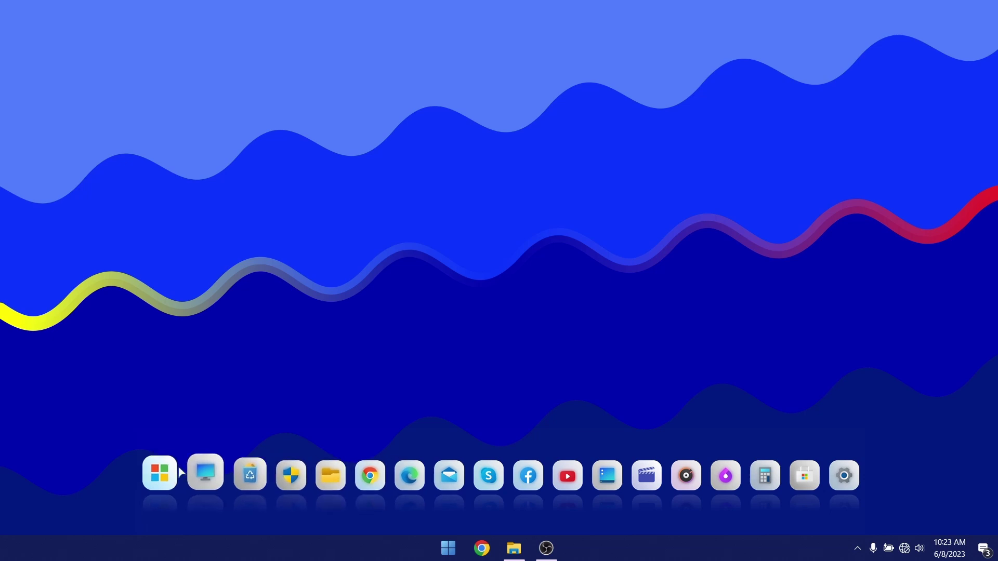
- Open This PC from the dock and browse to the Desktop folder
{"action": "left_click", "coordinate": [209, 468]}
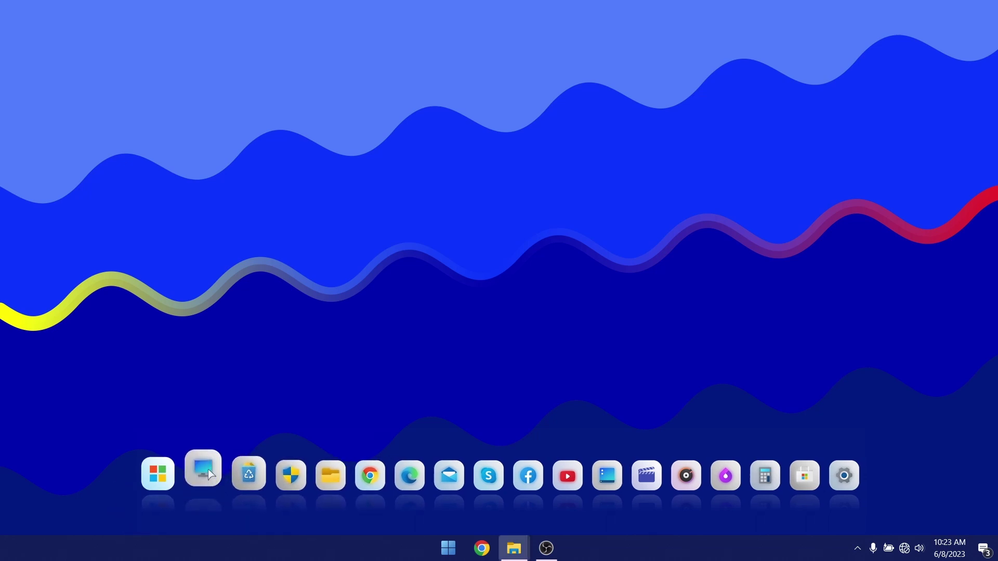
{"action": "left_click_drag", "start_coordinate": [0, 85], "coordinate": [639, 63]}
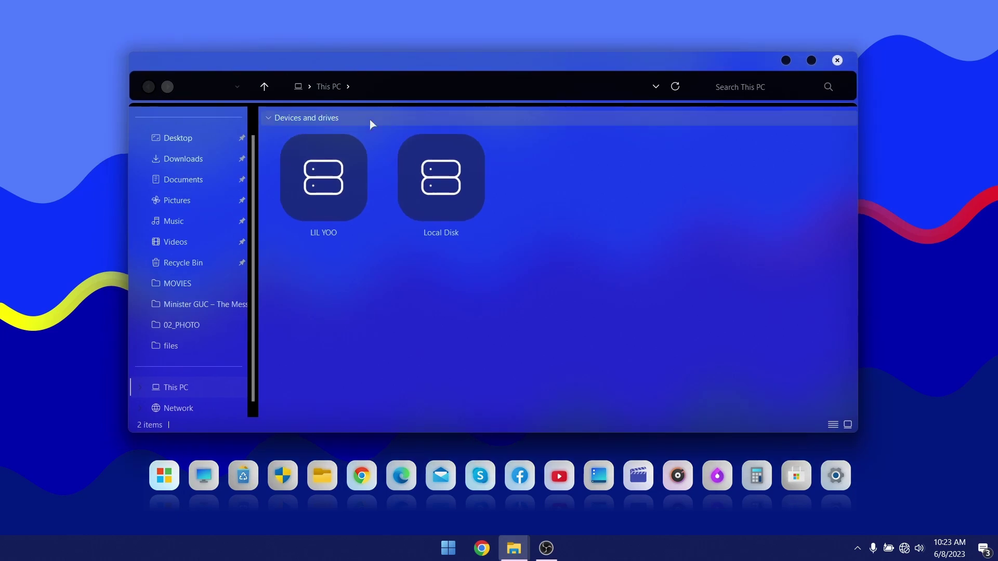
{"action": "scroll", "coordinate": [189, 133], "scroll_direction": "up", "scroll_amount": 1}
{"action": "left_click", "coordinate": [180, 160]}
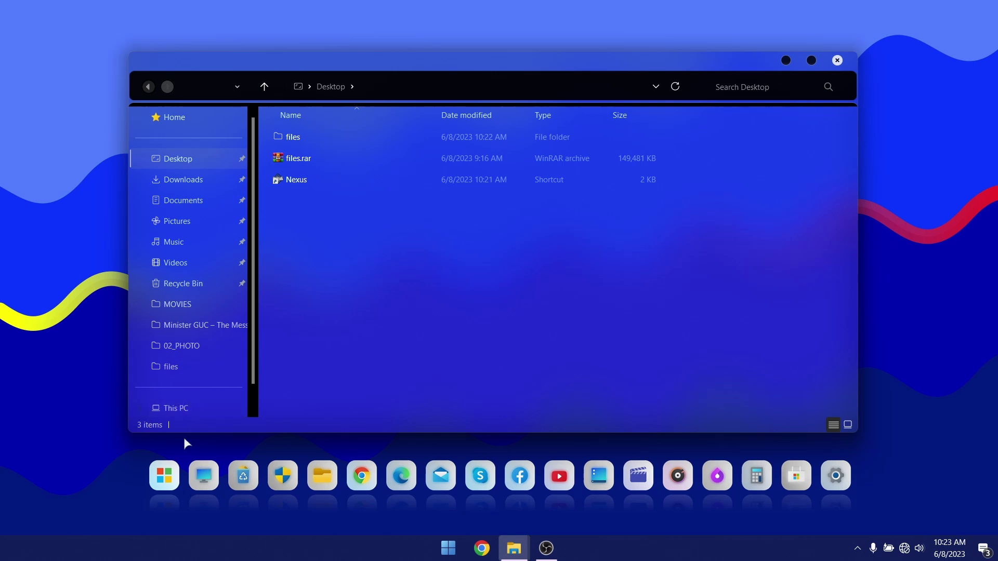
- Test the dock's folder and computer icons by opening more File Explorer windows, and close all of them
{"action": "left_click", "coordinate": [322, 476]}
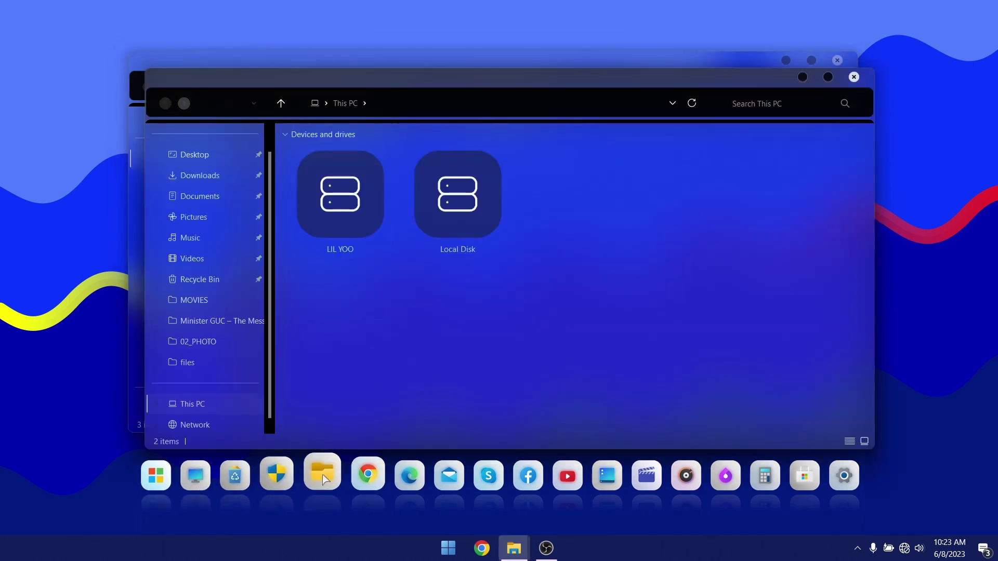
{"action": "left_click", "coordinate": [323, 474]}
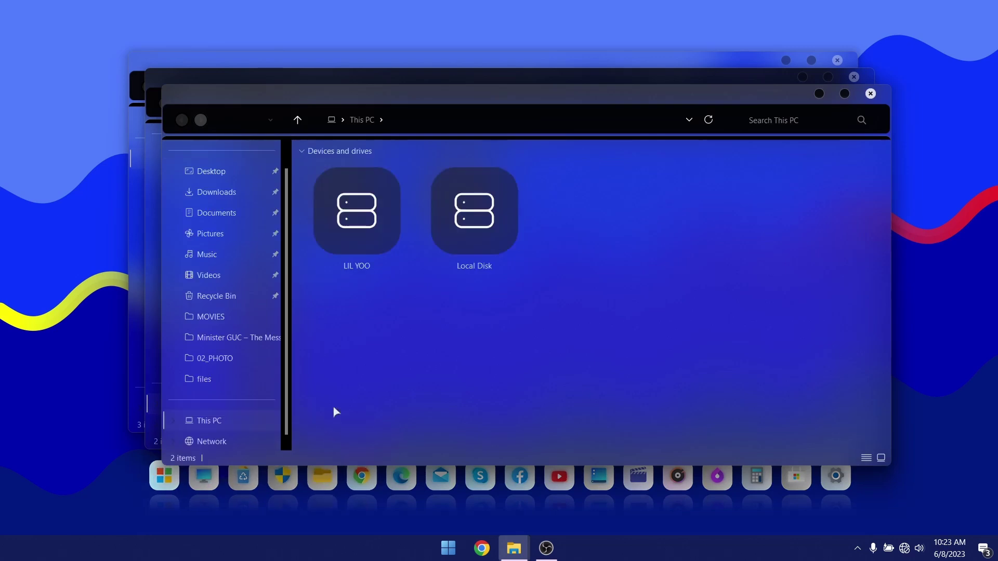
{"action": "left_click", "coordinate": [871, 95]}
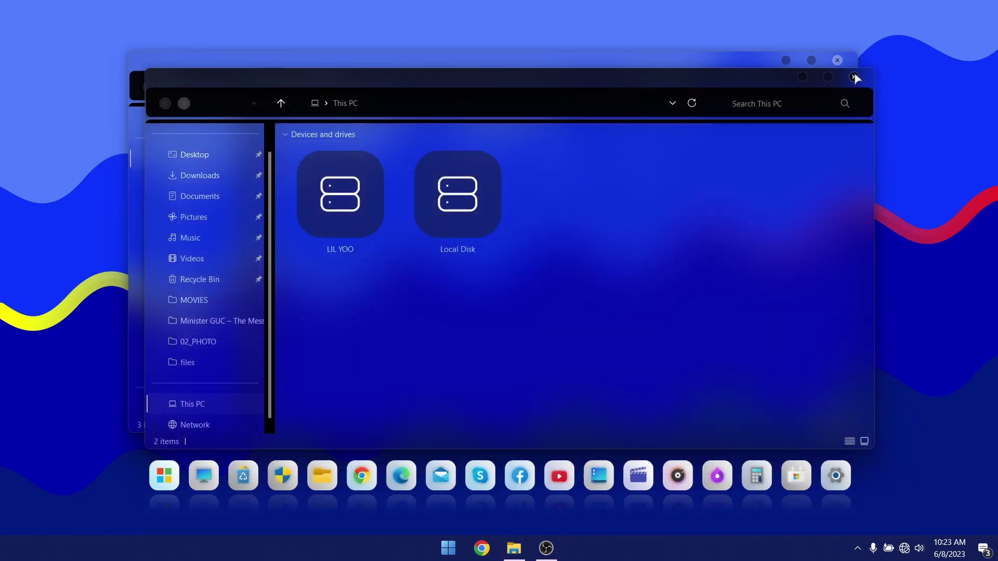
{"action": "left_click", "coordinate": [854, 77]}
{"action": "left_click", "coordinate": [838, 60]}
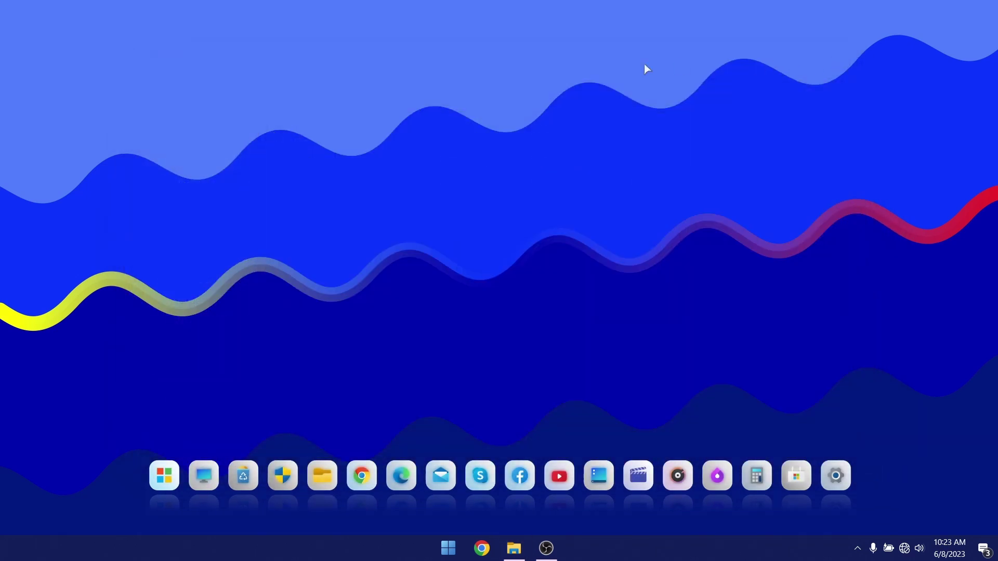
{"action": "left_click", "coordinate": [198, 474]}
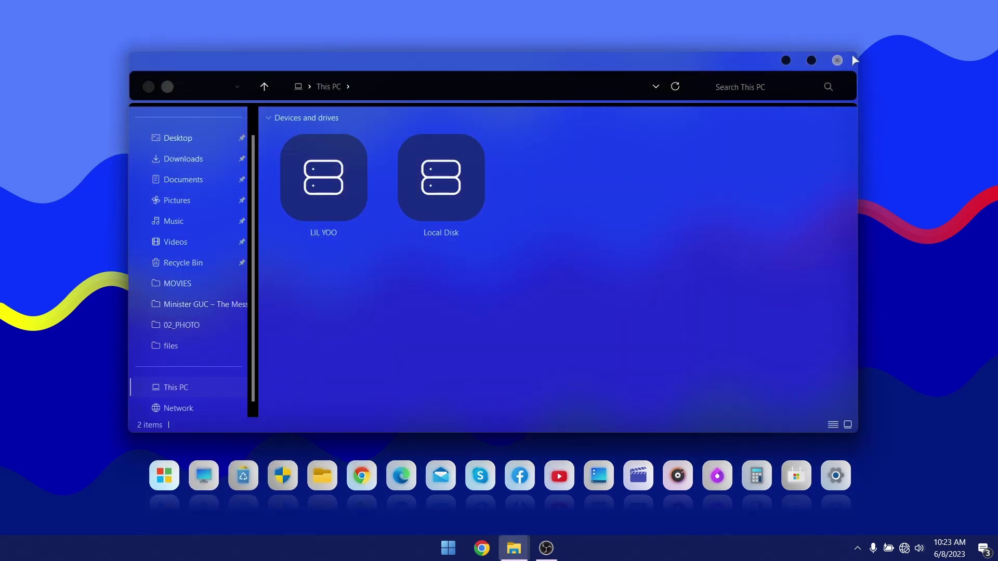
{"action": "left_click", "coordinate": [837, 60]}
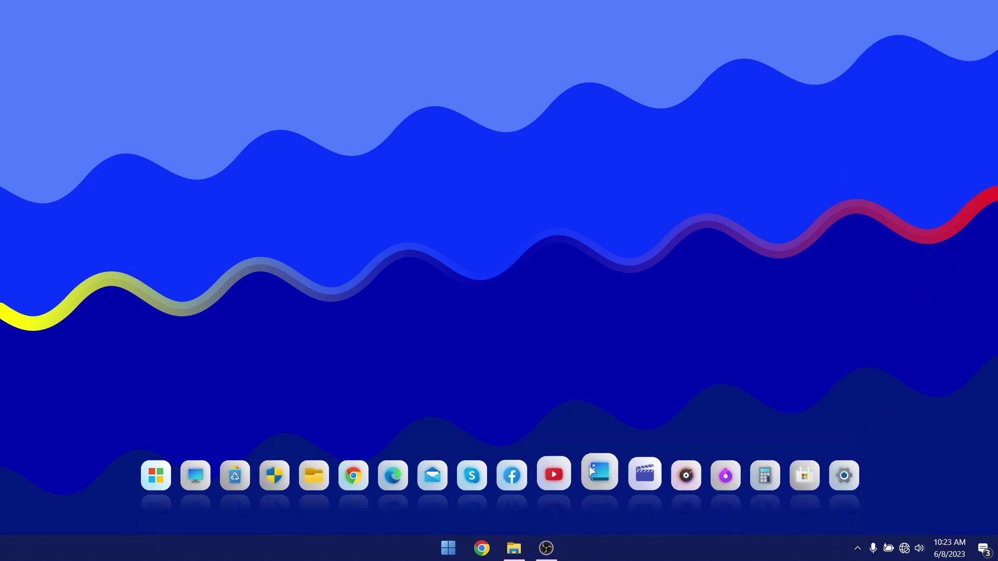
- In the Nexus appearance preferences, set the dock icon size to 39 pixels and icon reflection to 0%, and apply
{"action": "right_click", "coordinate": [182, 475]}
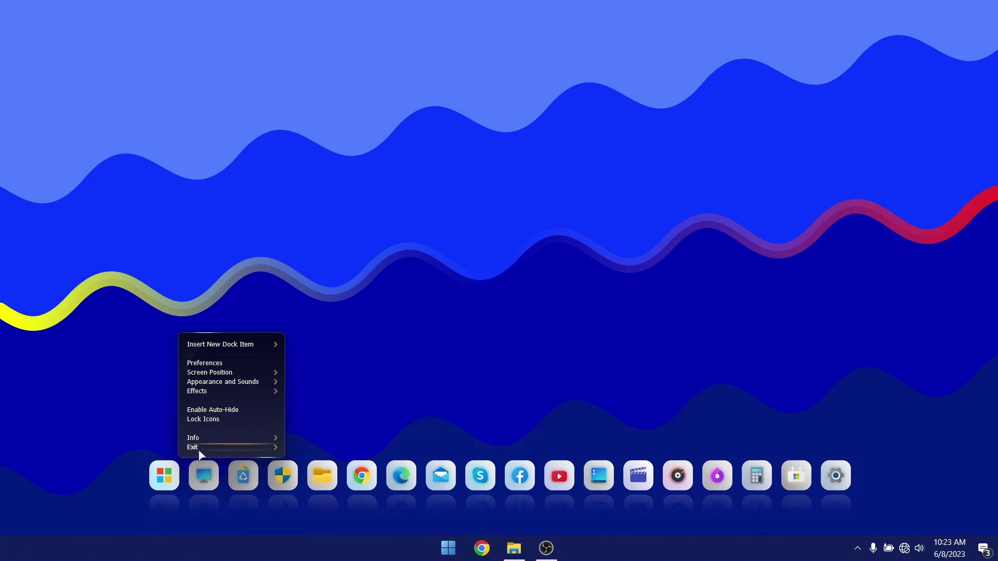
{"action": "left_click", "coordinate": [256, 364]}
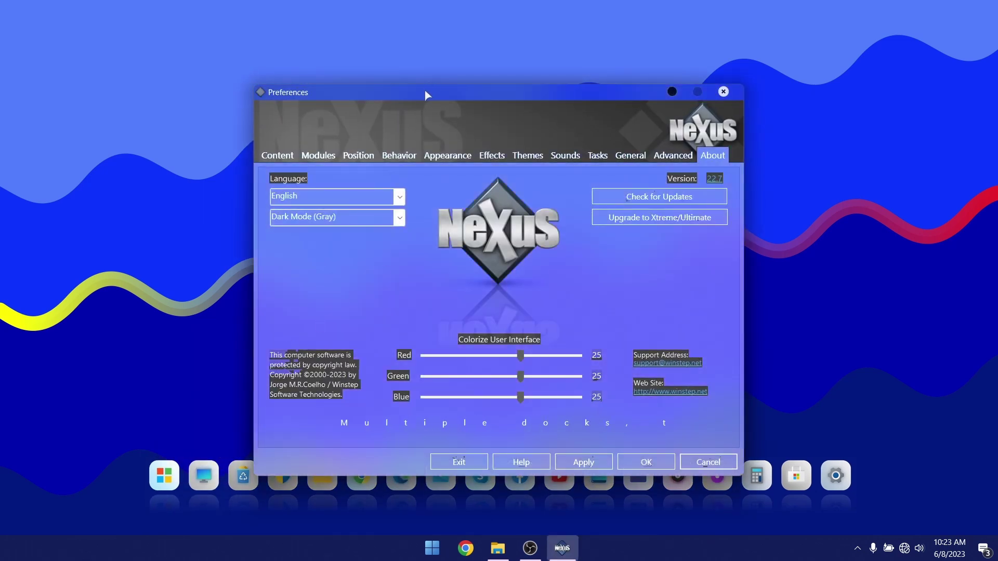
{"action": "left_click_drag", "start_coordinate": [425, 89], "coordinate": [422, 24]}
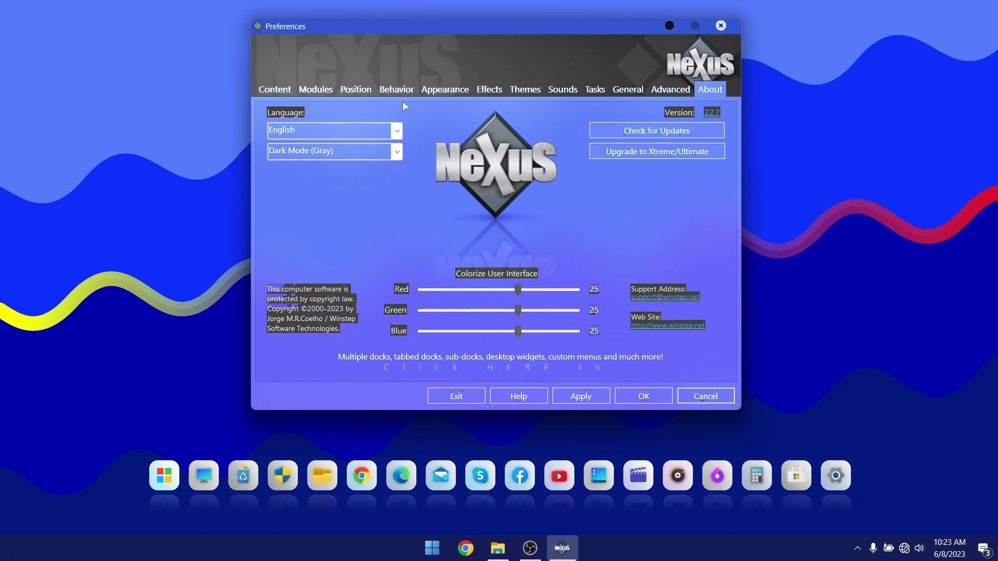
{"action": "left_click", "coordinate": [443, 89]}
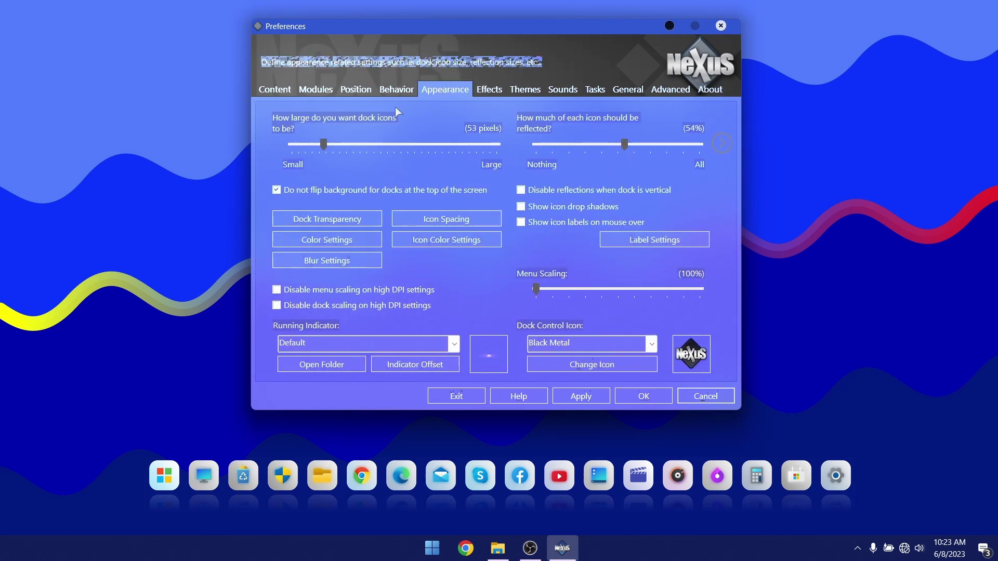
{"action": "left_click_drag", "start_coordinate": [323, 145], "coordinate": [317, 146]}
{"action": "left_click_drag", "start_coordinate": [606, 149], "coordinate": [552, 149]}
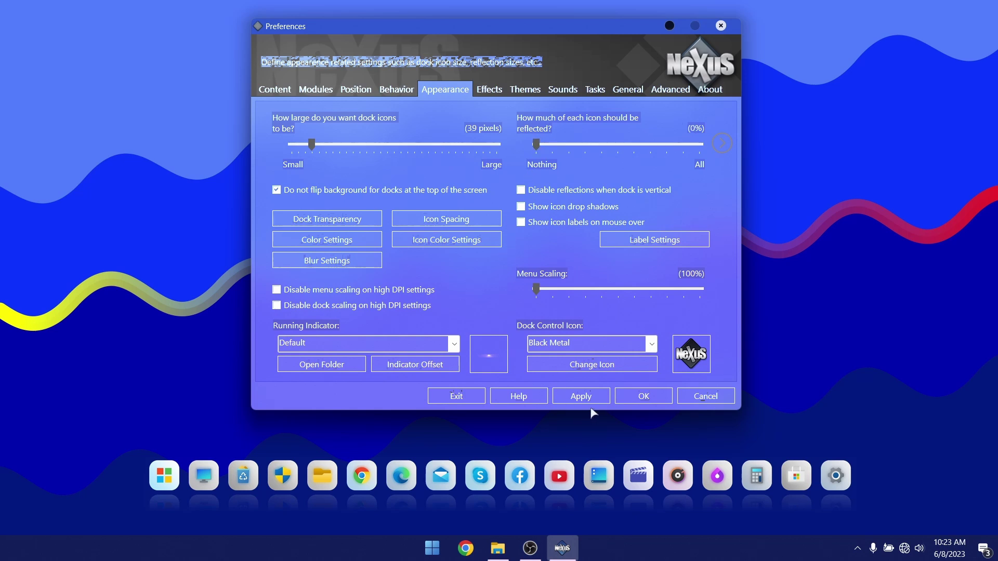
{"action": "left_click", "coordinate": [595, 398]}
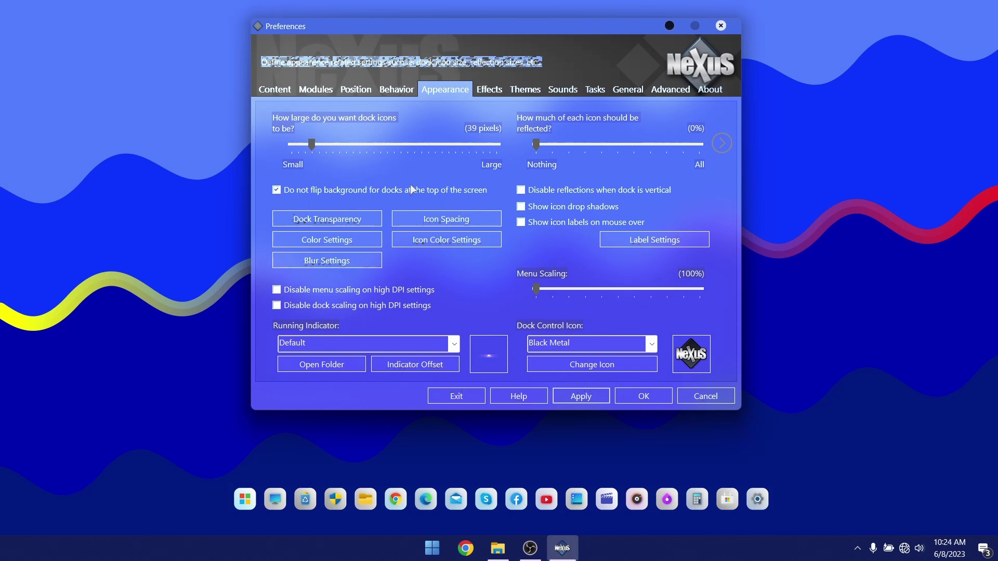
- Try dock icon sizes of 71 and 31 pixels, applying each one
{"action": "left_click", "coordinate": [304, 147]}
{"action": "left_click", "coordinate": [597, 401]}
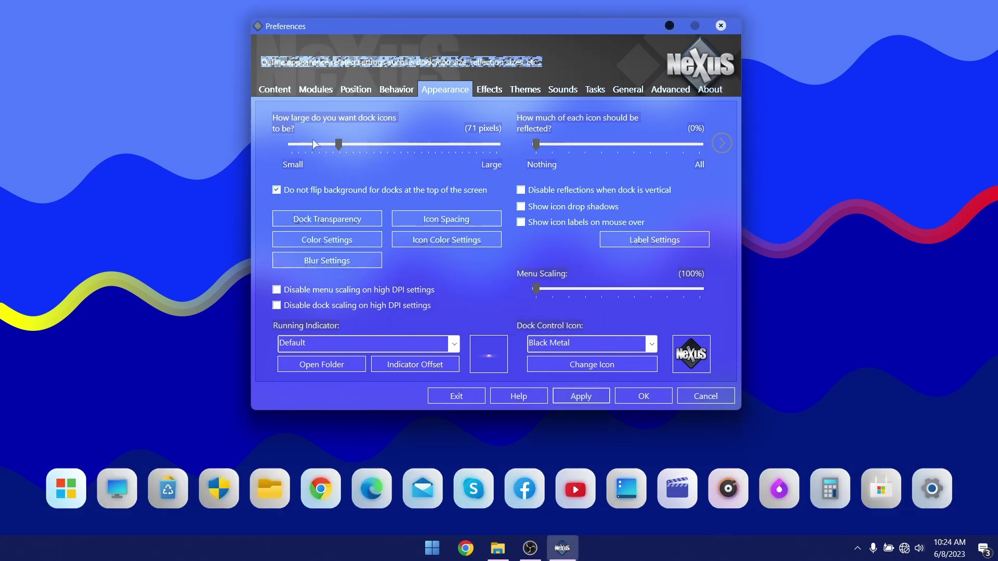
{"action": "left_click", "coordinate": [304, 143]}
{"action": "left_click", "coordinate": [597, 402]}
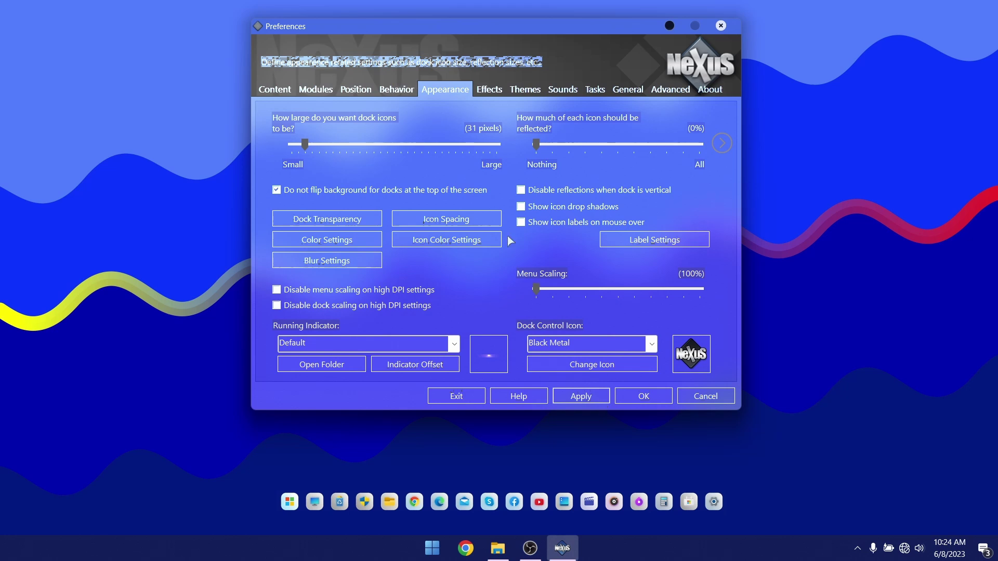
- Set the dock icon size to 47 pixels, keep icon reflection at 0%, apply, and close the preferences
{"action": "left_click", "coordinate": [310, 144]}
{"action": "left_click", "coordinate": [318, 144]}
{"action": "left_click", "coordinate": [606, 398]}
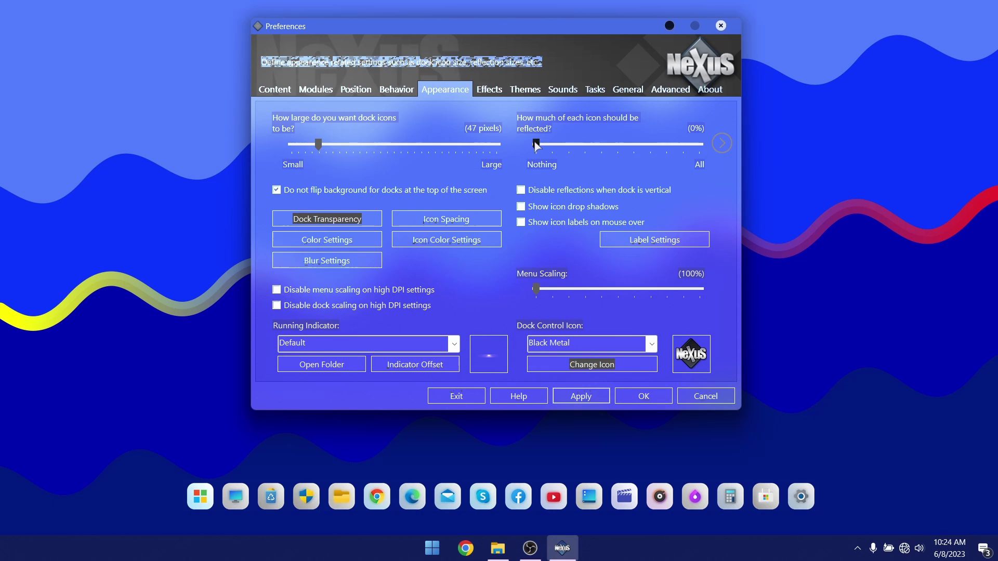
{"action": "left_click", "coordinate": [535, 145]}
{"action": "left_click", "coordinate": [586, 398]}
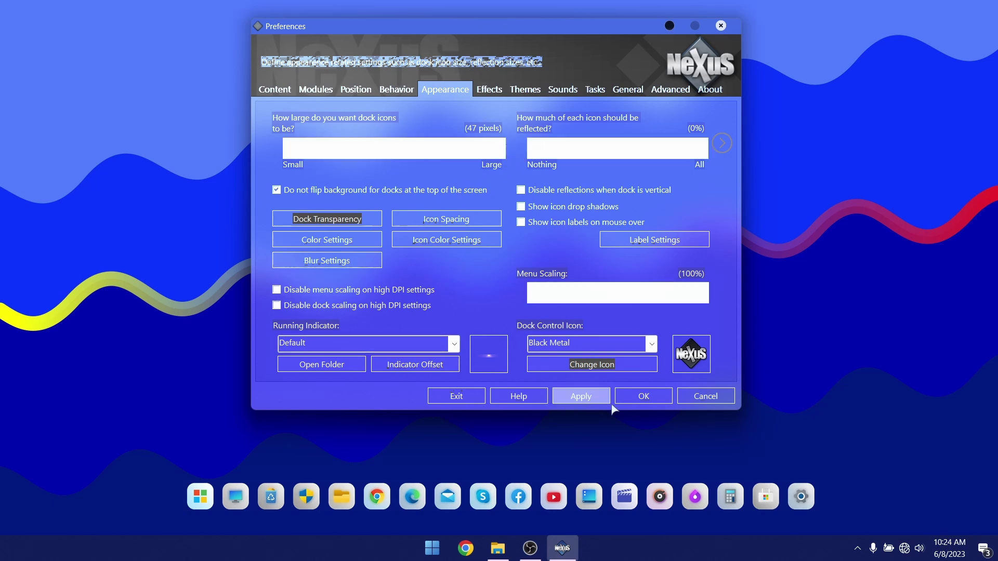
{"action": "left_click", "coordinate": [648, 400]}
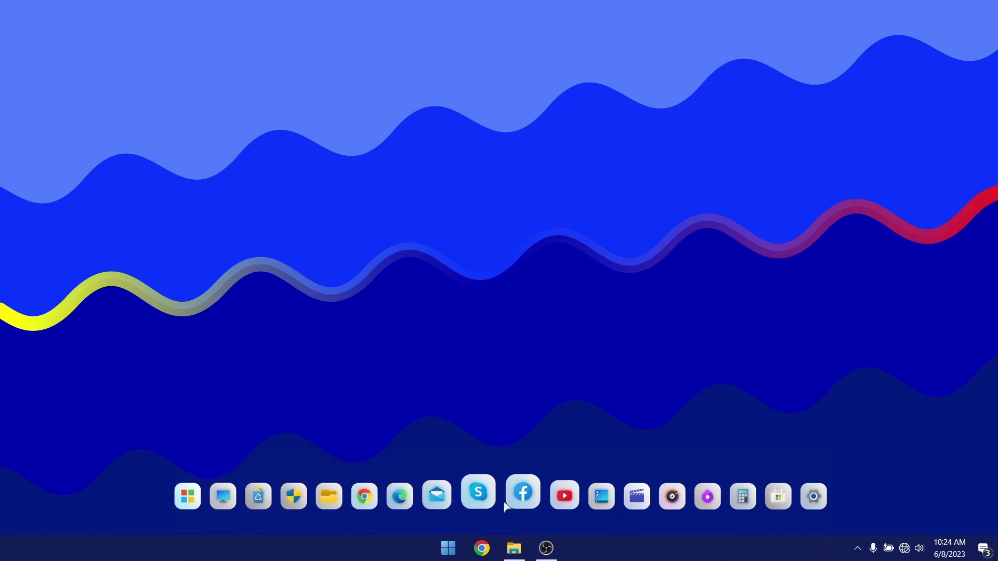
- Hide the Windows taskbar from the dock
{"action": "left_click", "coordinate": [594, 490]}
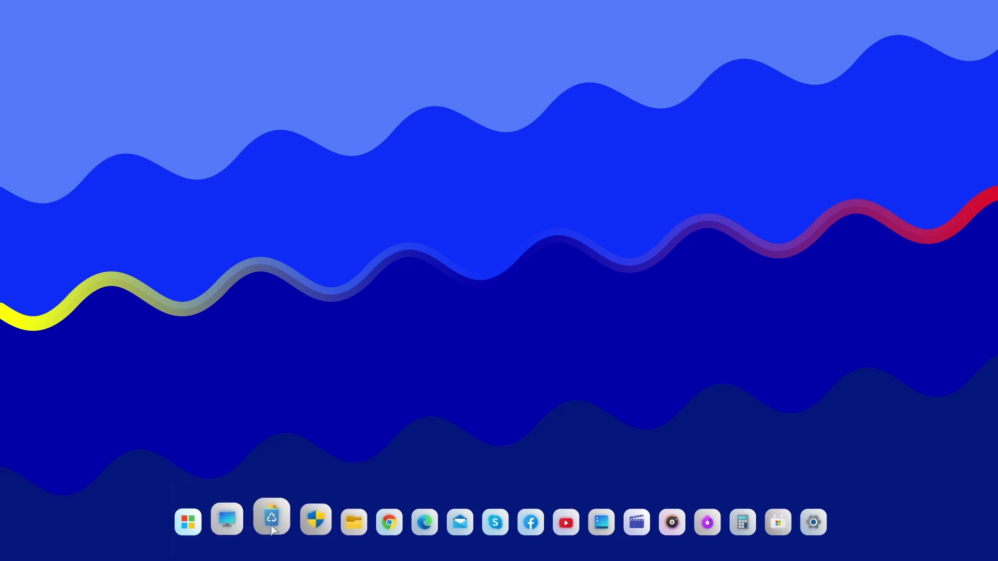
- Open File Explorer from the dock, look through Home, This PC and Local Disk, and close the window
{"action": "left_click", "coordinate": [342, 520]}
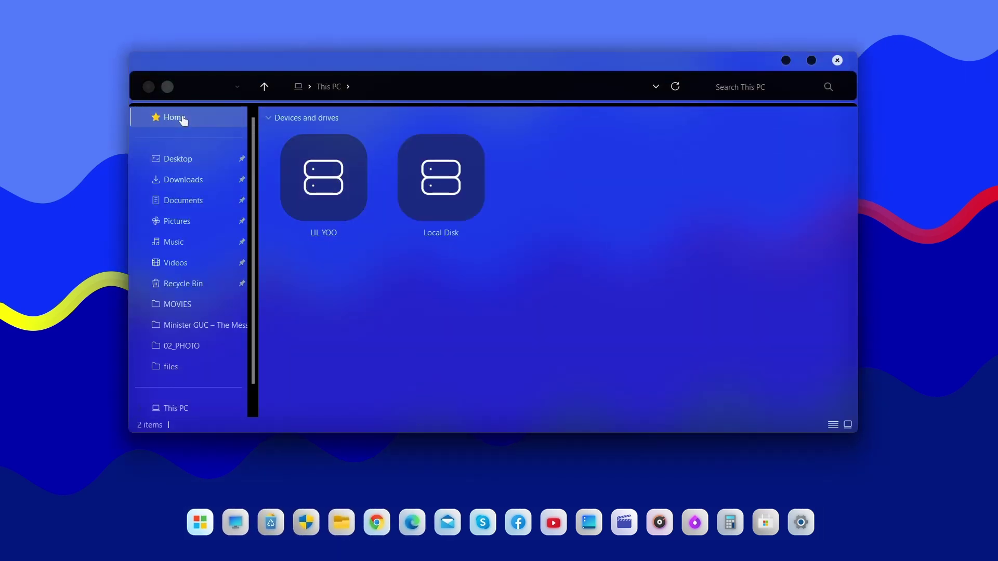
{"action": "left_click", "coordinate": [174, 117]}
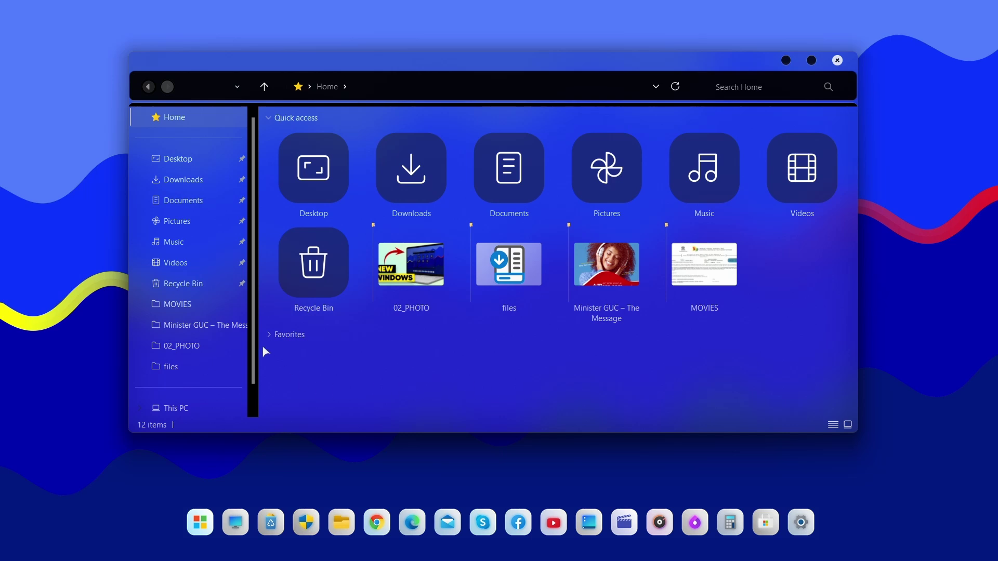
{"action": "scroll", "coordinate": [201, 164], "scroll_direction": "down", "scroll_amount": 1}
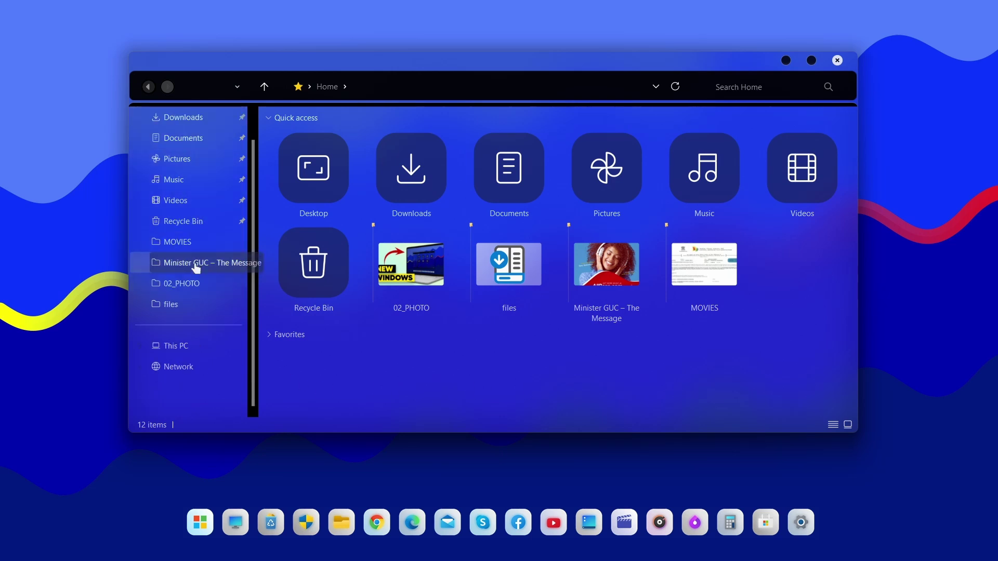
{"action": "left_click", "coordinate": [171, 351]}
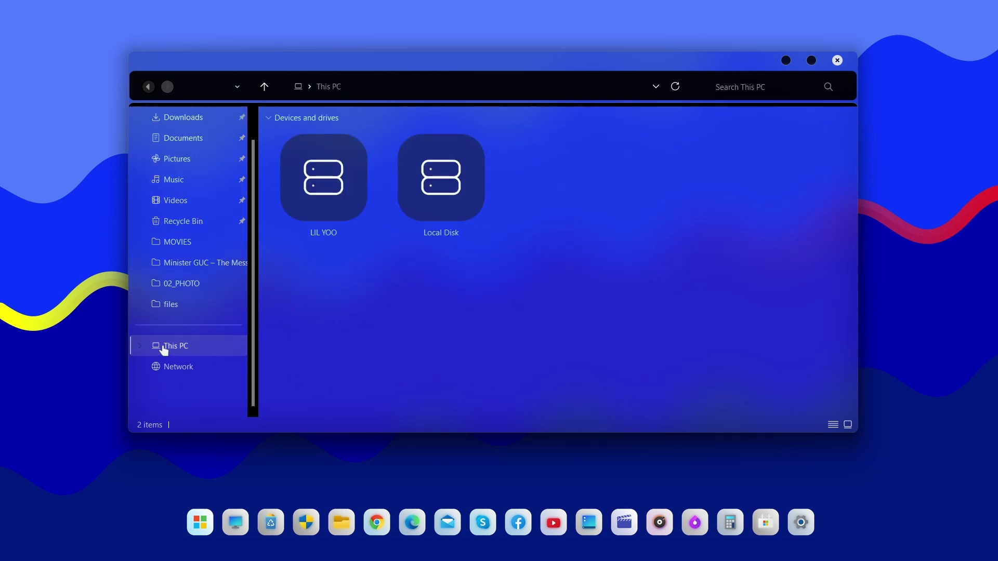
{"action": "left_click", "coordinate": [133, 344]}
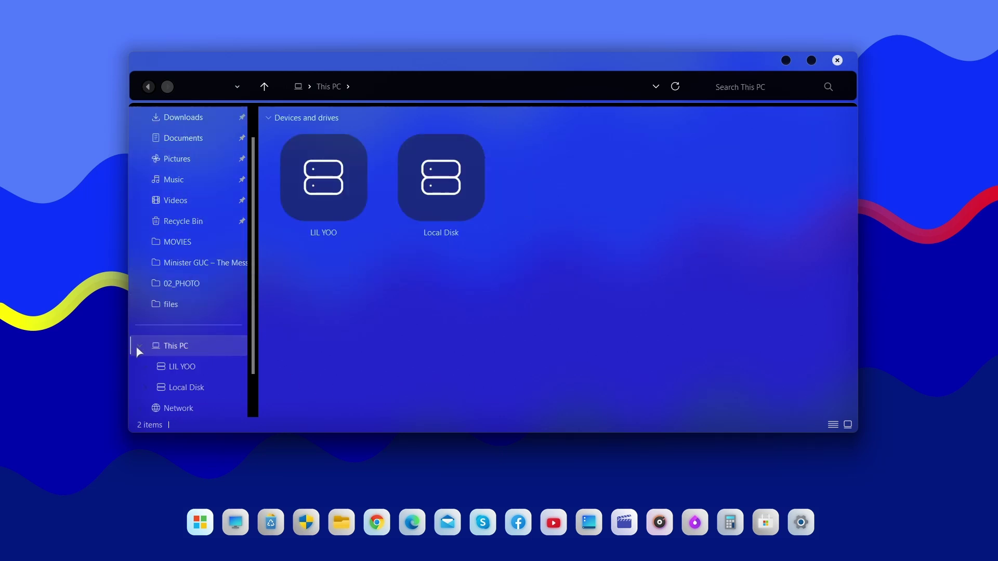
{"action": "left_click", "coordinate": [172, 393]}
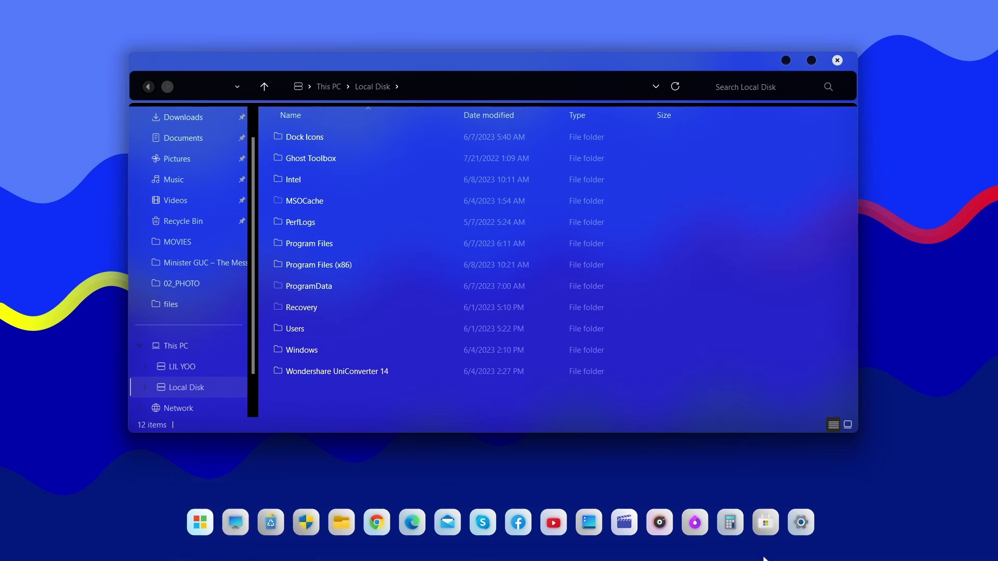
{"action": "left_click", "coordinate": [837, 61]}
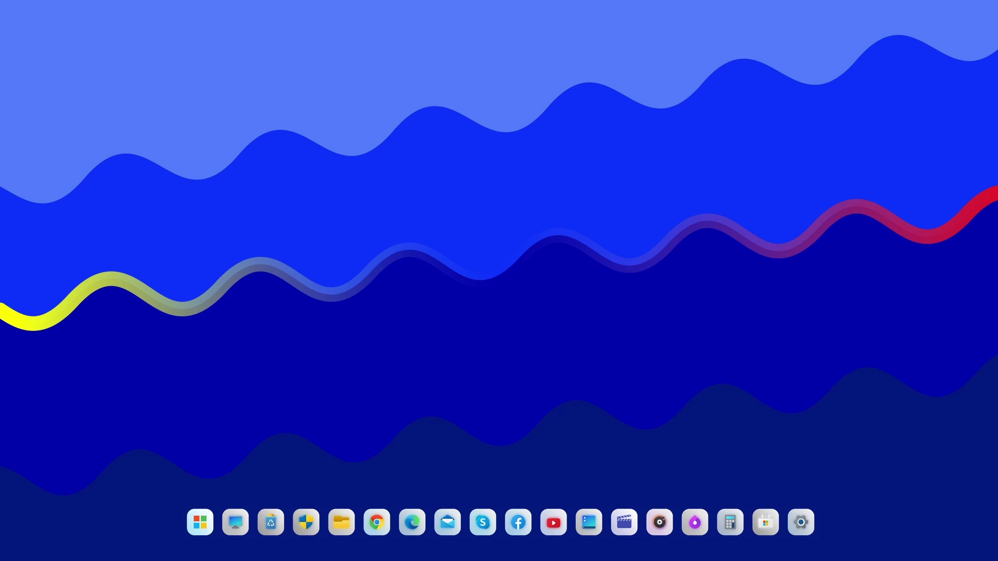